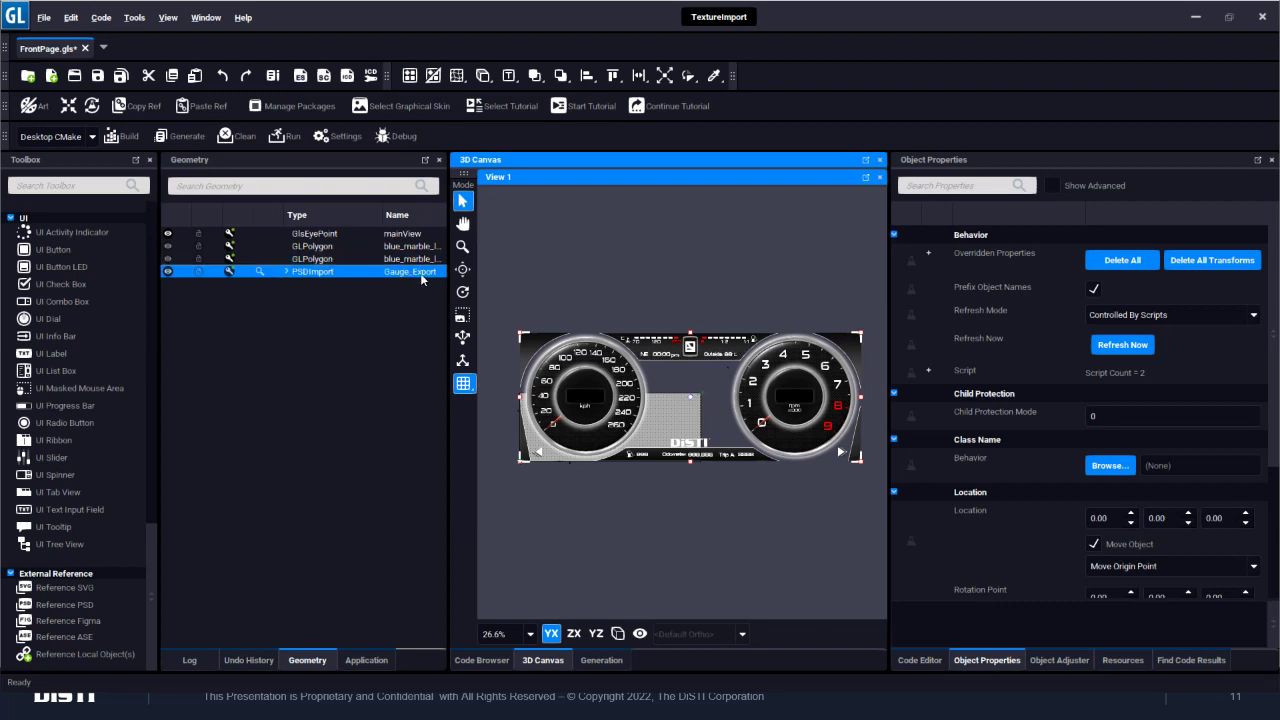
# - Widen the Geometry panel and expand the Gauge_Export PSD import to examine its child groups
pyautogui.moveTo(448, 287); pyautogui.dragTo(488, 287)
pyautogui.click(285, 271)
pyautogui.click(363, 284)
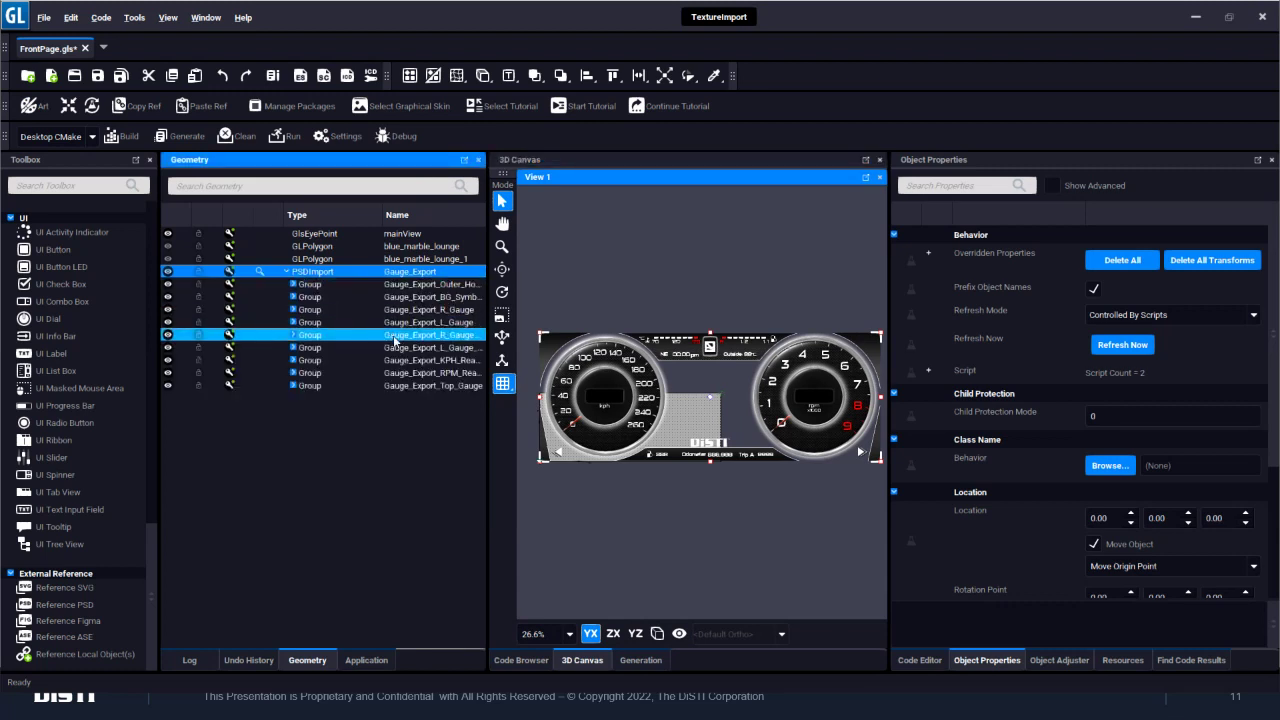
pyautogui.click(293, 285)
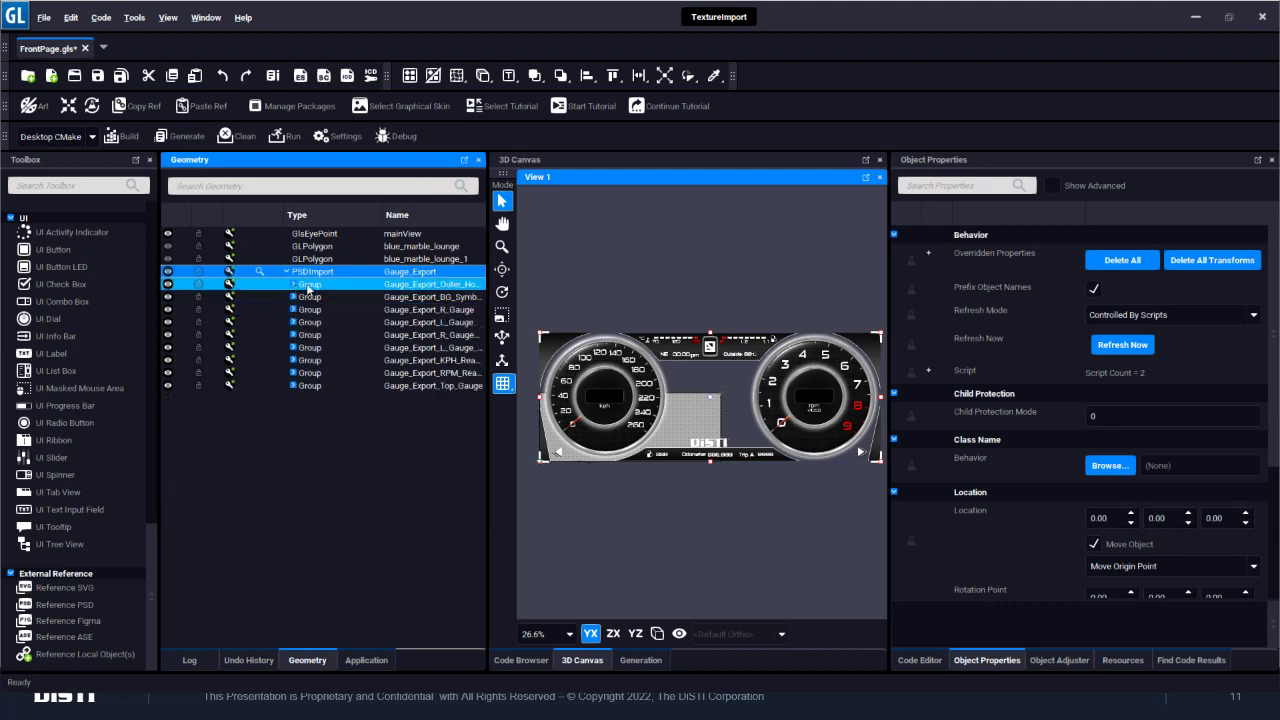
pyautogui.click(293, 285)
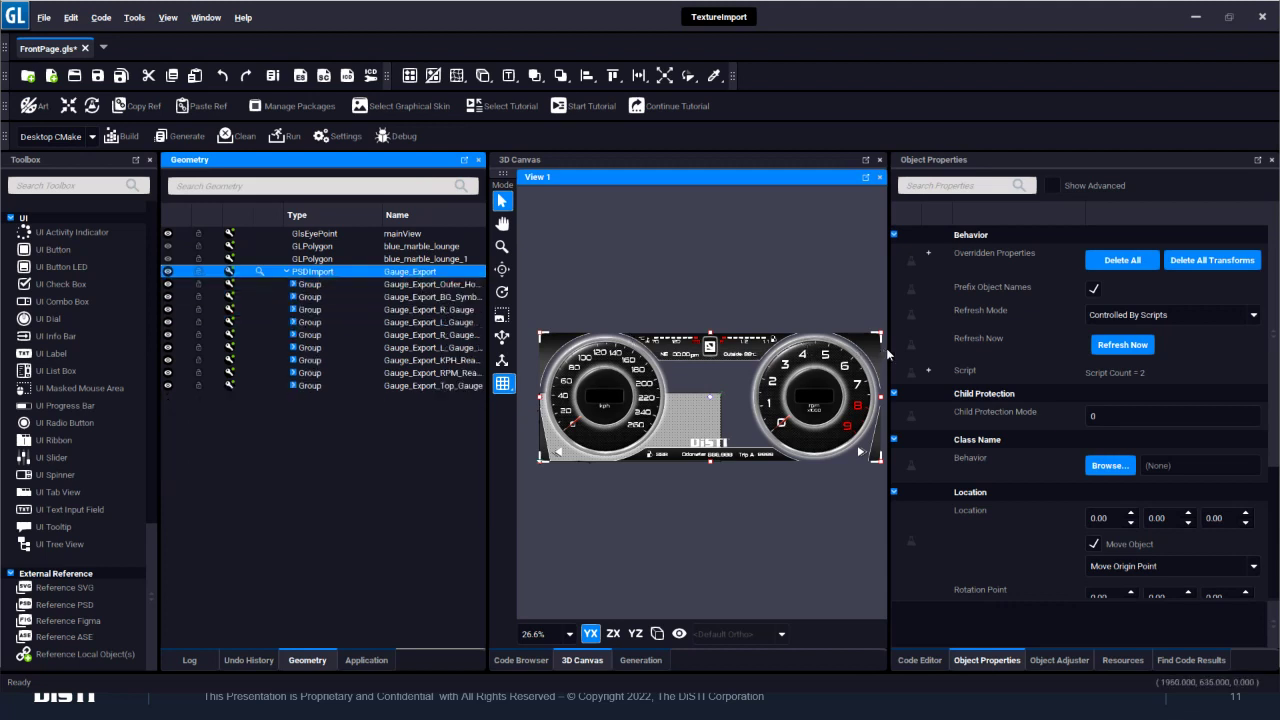
# - Enlarge the Object Properties panel and examine the PSD Import settings of Gauge_Export
pyautogui.moveTo(888, 347); pyautogui.dragTo(933, 347)
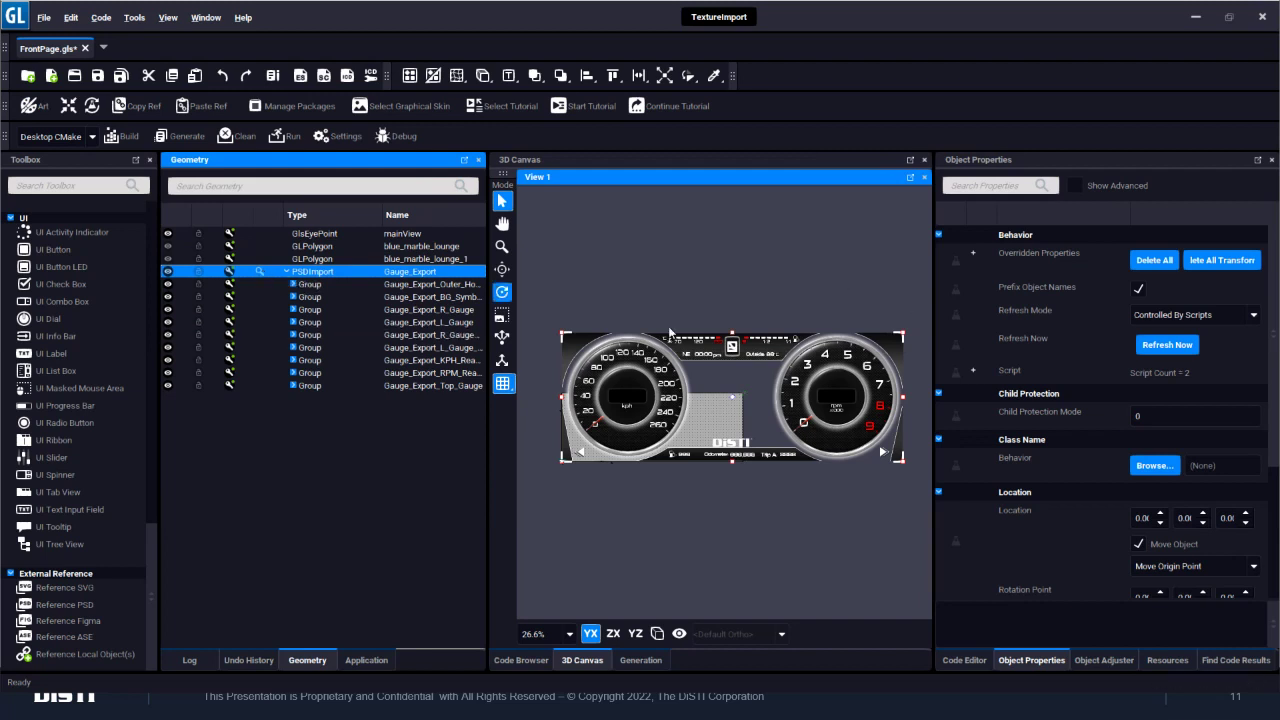
pyautogui.moveTo(931, 321); pyautogui.dragTo(868, 322)
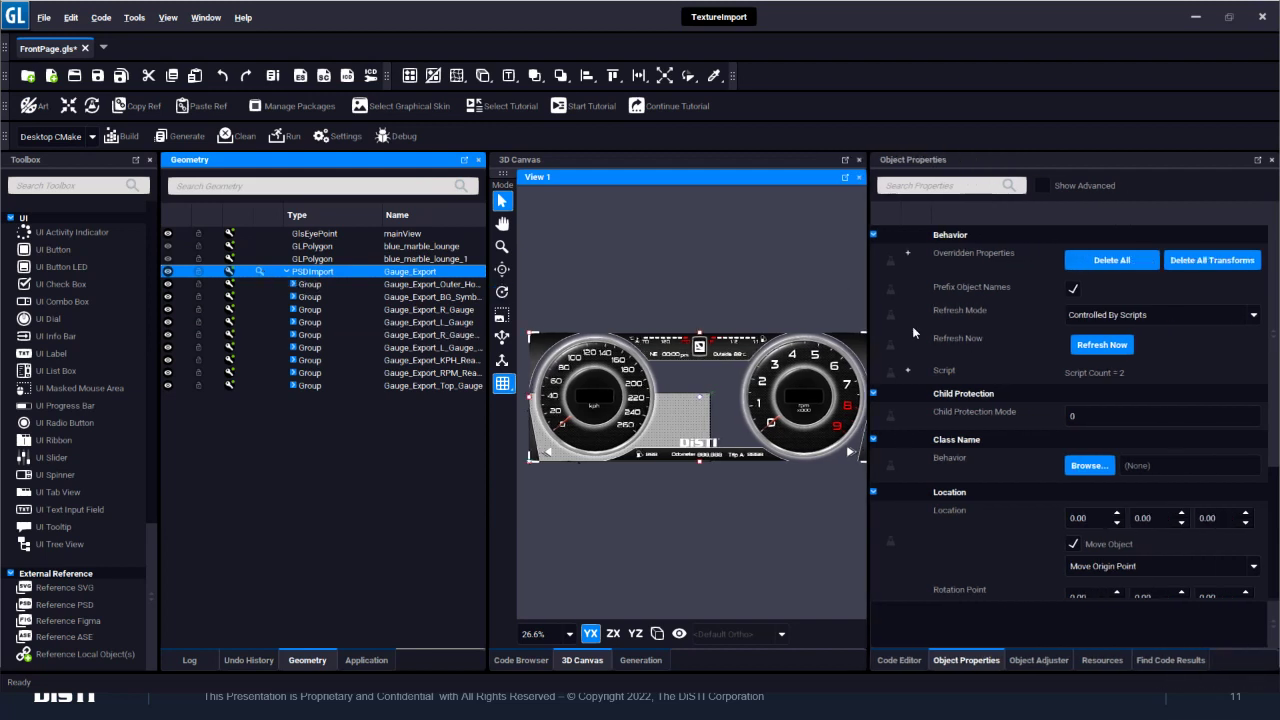
pyautogui.scroll(-2, 995, 351)
pyautogui.scroll(-2, 994, 345)
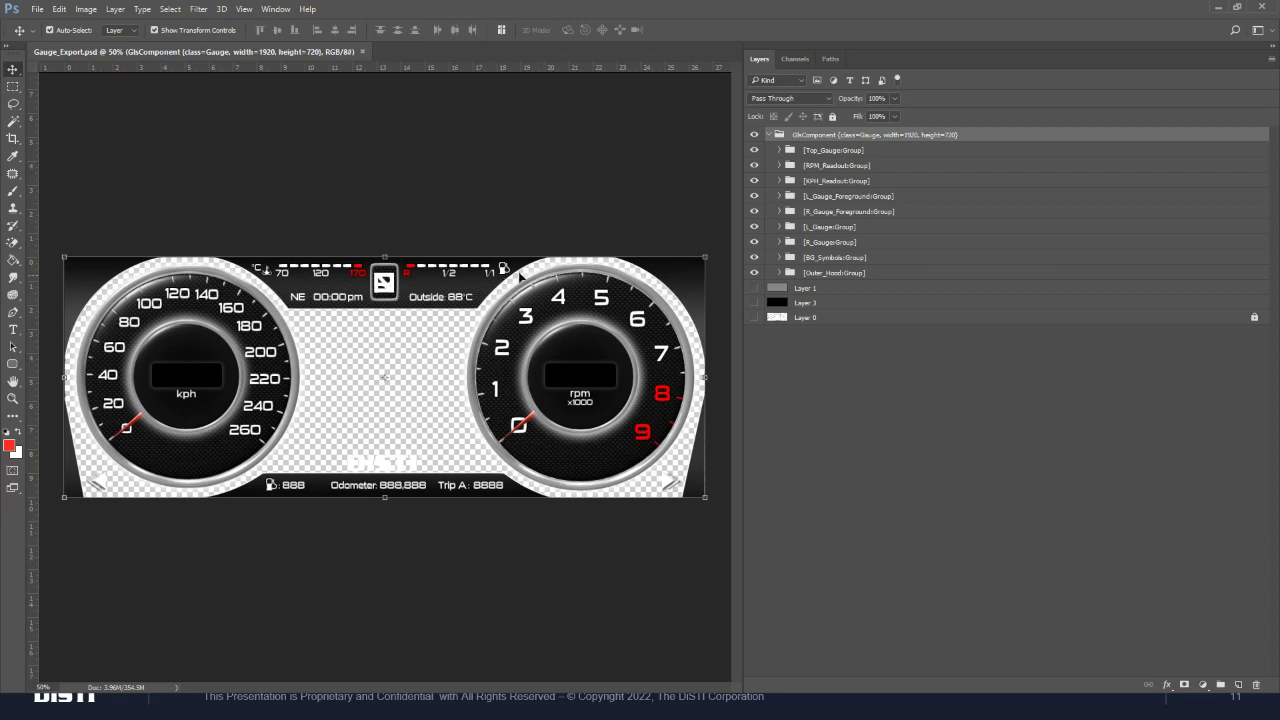
# - In Photoshop, examine the GlsComponent group's structure, toggle Layer 1 on and off, and inspect the layers inside the BG_Symbols group
pyautogui.click(769, 135)
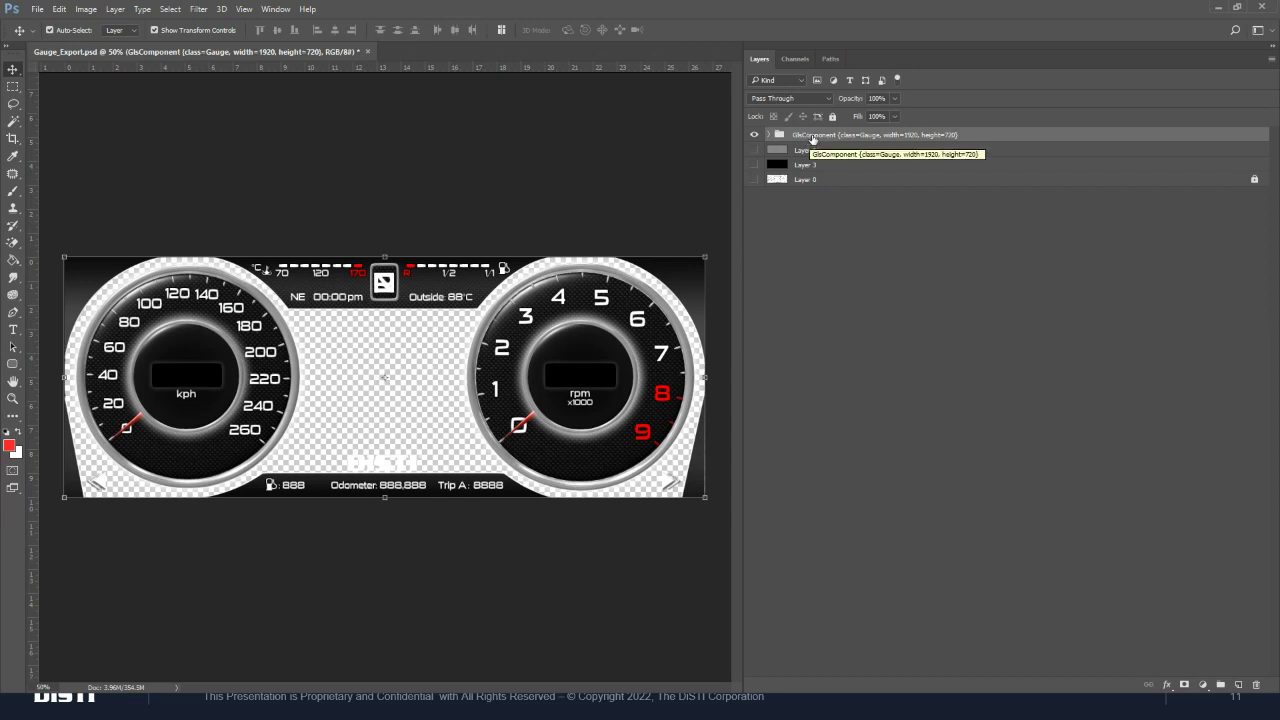
pyautogui.click(770, 135)
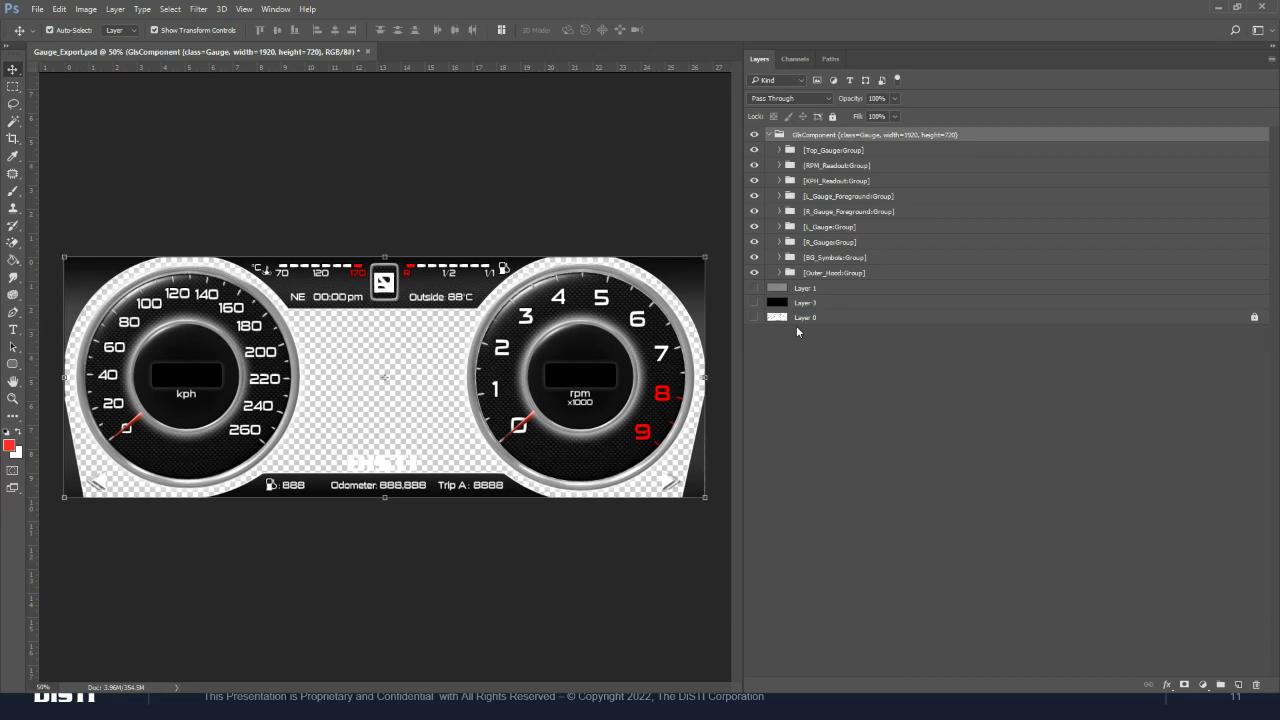
pyautogui.click(755, 289)
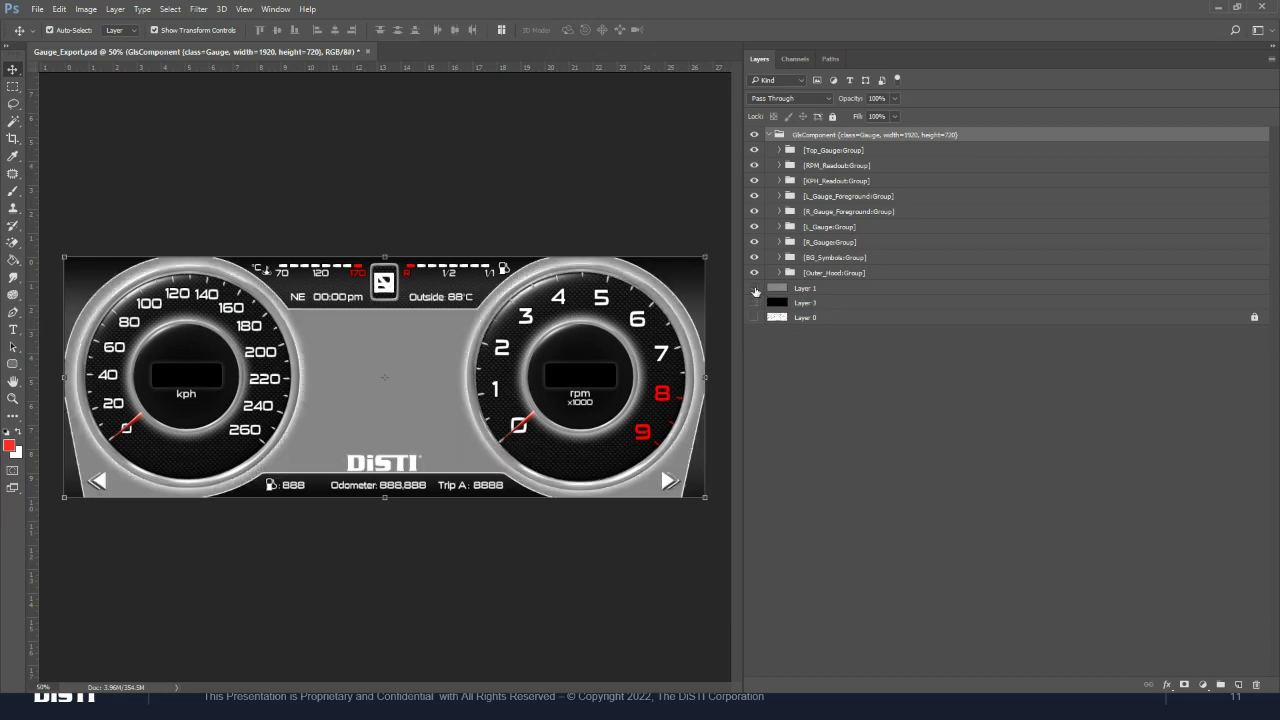
pyautogui.click(755, 289)
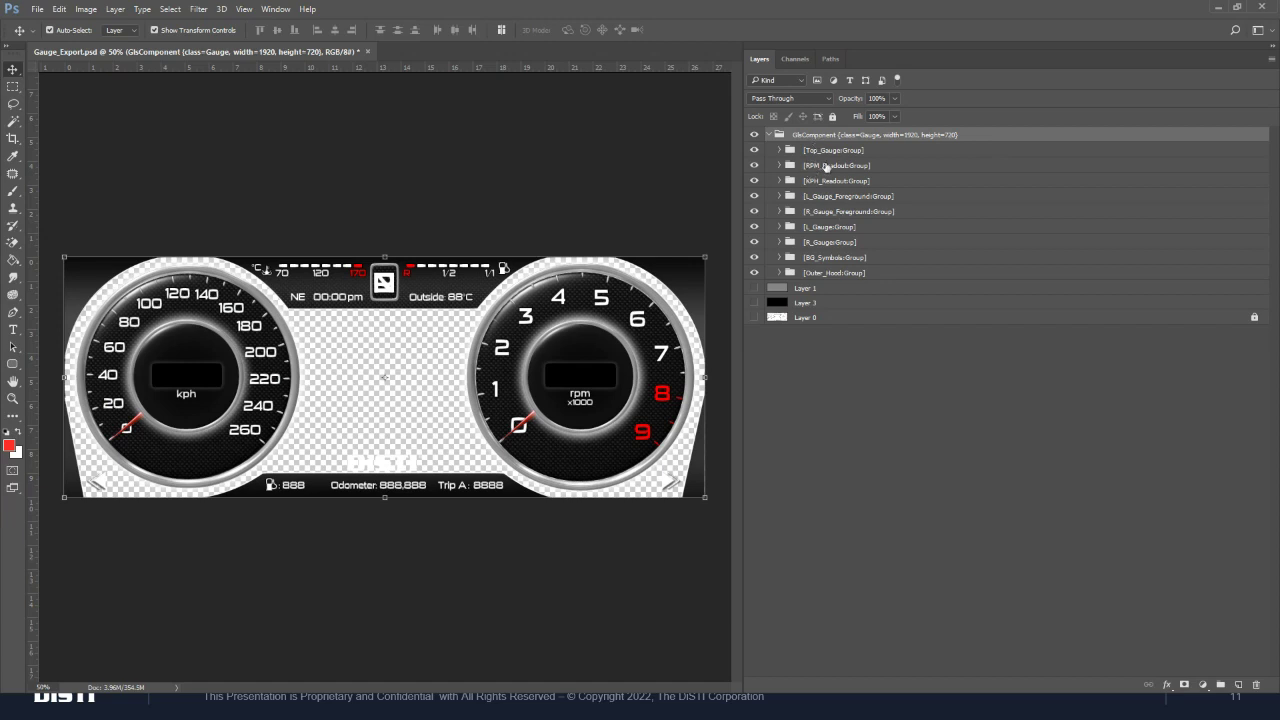
pyautogui.click(780, 258)
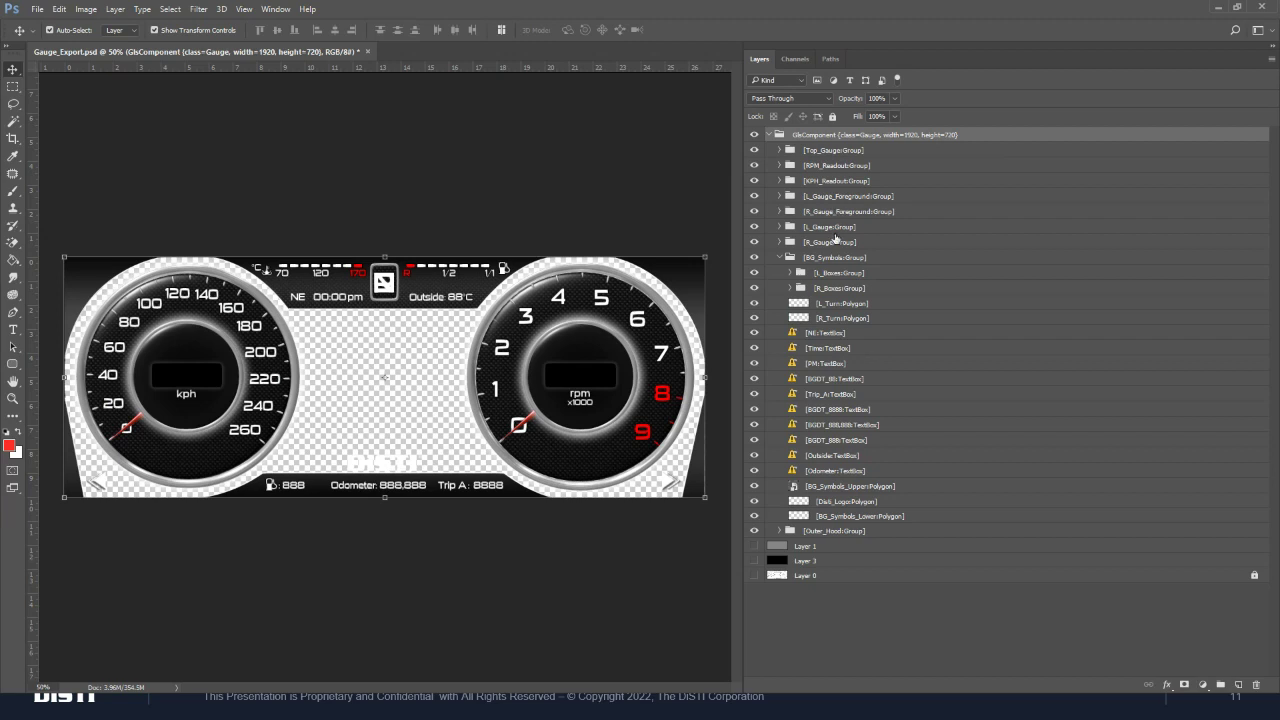
pyautogui.click(779, 258)
# - Switch to GL Studio and widen the 3D Canvas until the whole gauge cluster fits
pyautogui.hotkey('alt', 'Tab')
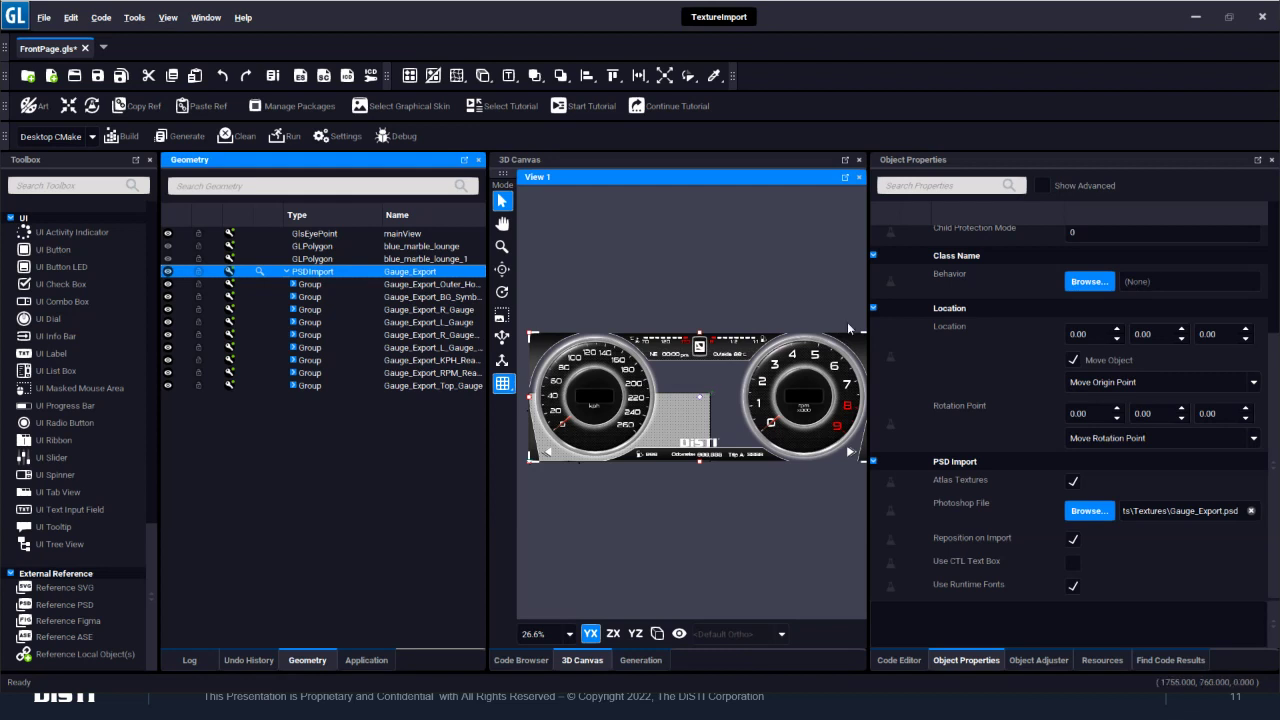
pyautogui.moveTo(866, 321); pyautogui.dragTo(912, 326)
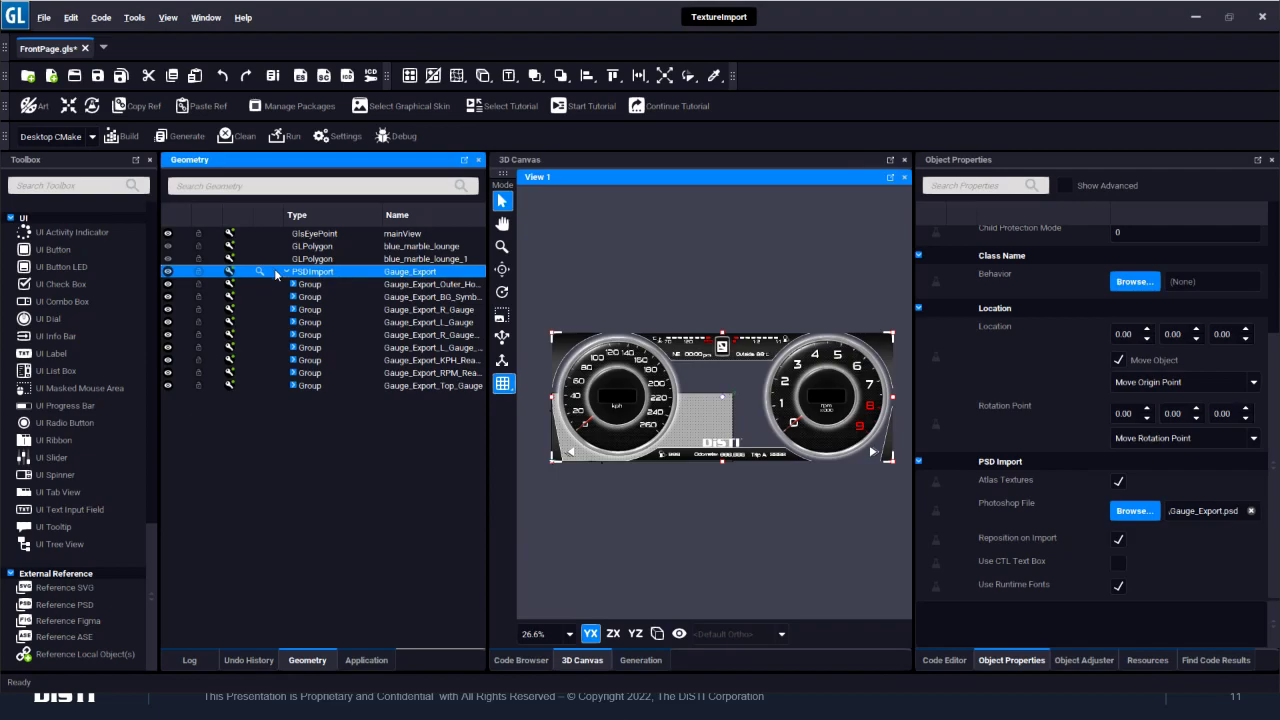
# - Place blue_marble_lounge.png from the Album_Covers folder at the centre of Gauge_Export.psd in Photoshop
pyautogui.hotkey('alt', 'Tab')
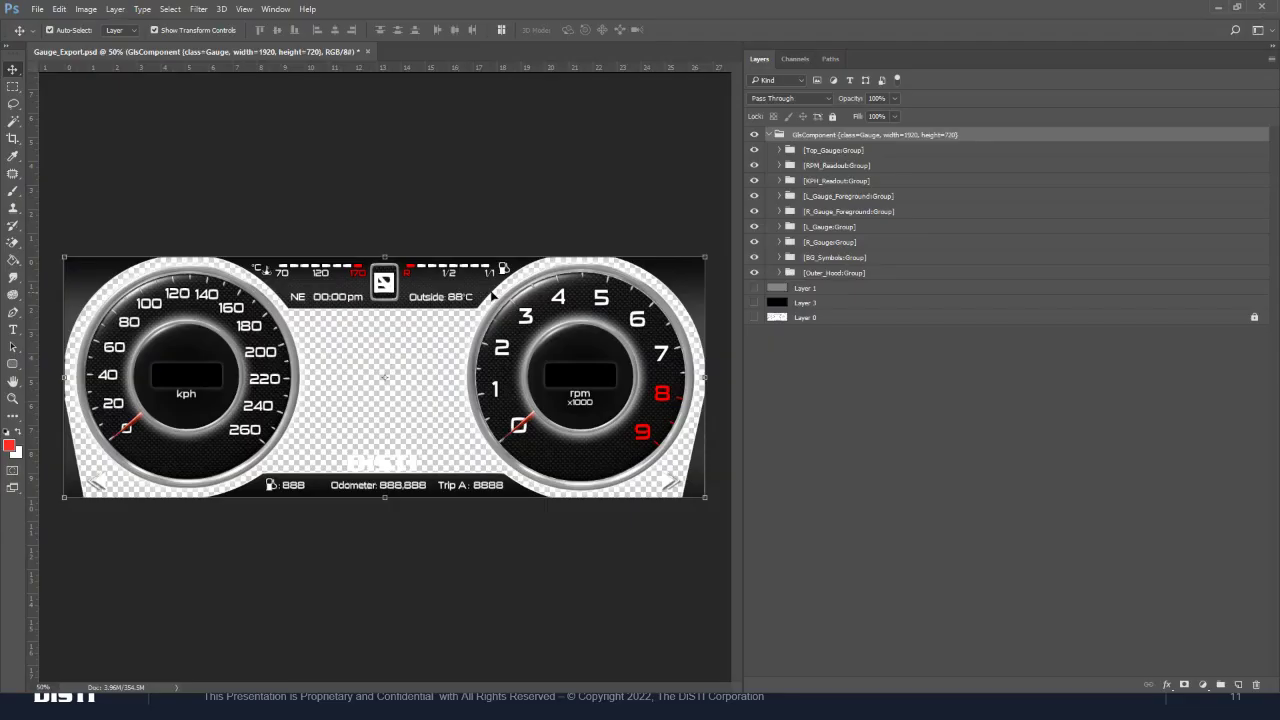
pyautogui.hotkey('alt', 'Tab')
pyautogui.moveTo(370, 265); pyautogui.dragTo(902, 234)
pyautogui.click(856, 330)
pyautogui.doubleClick(856, 330)
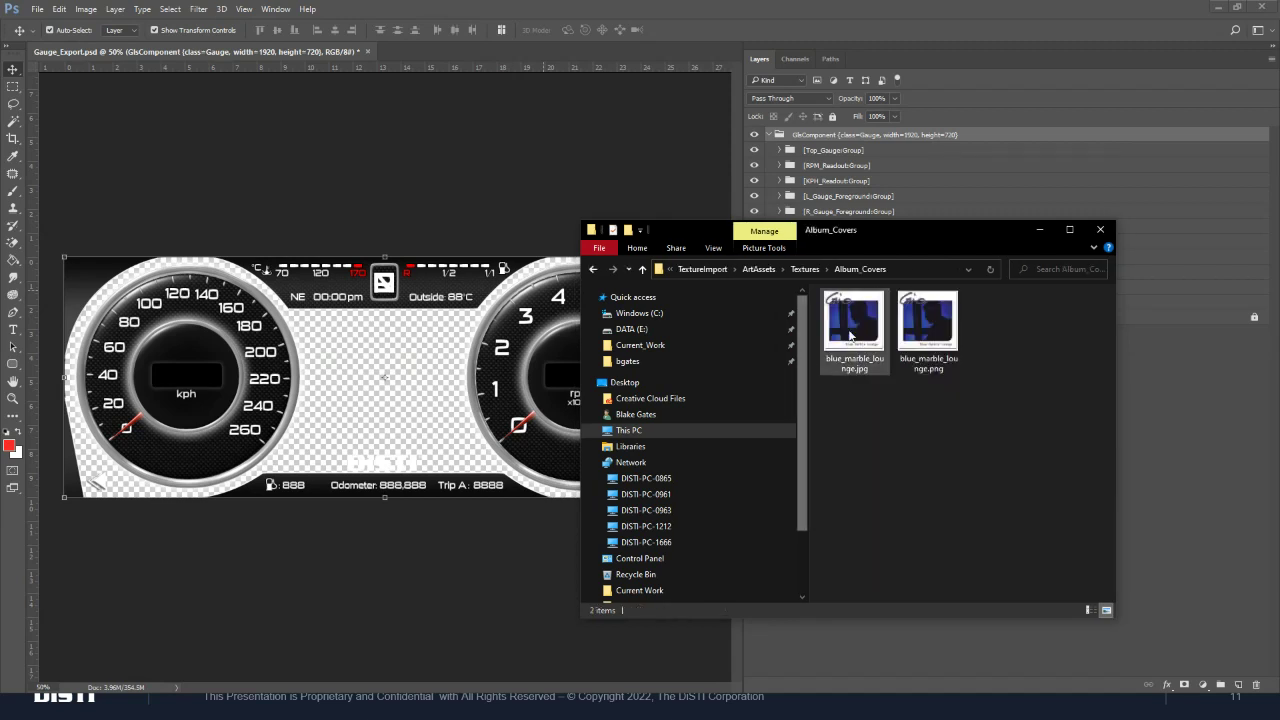
pyautogui.moveTo(926, 330); pyautogui.dragTo(410, 386)
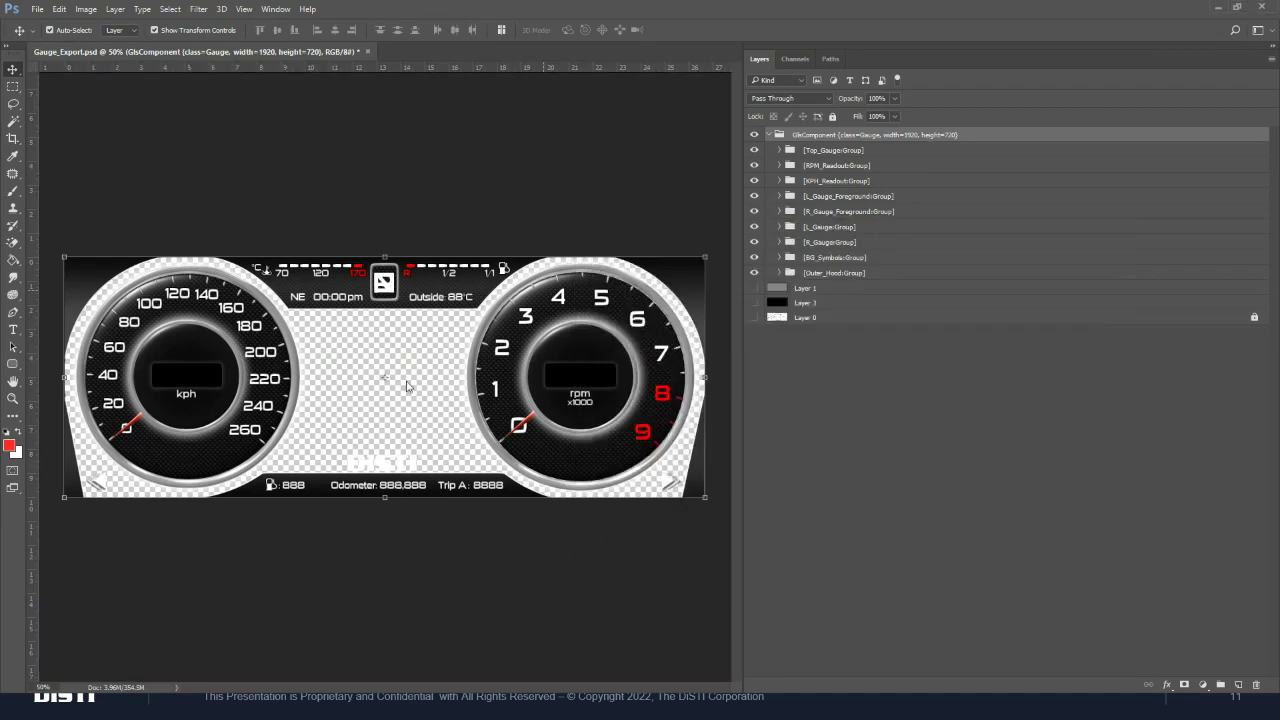
pyautogui.press('Return')
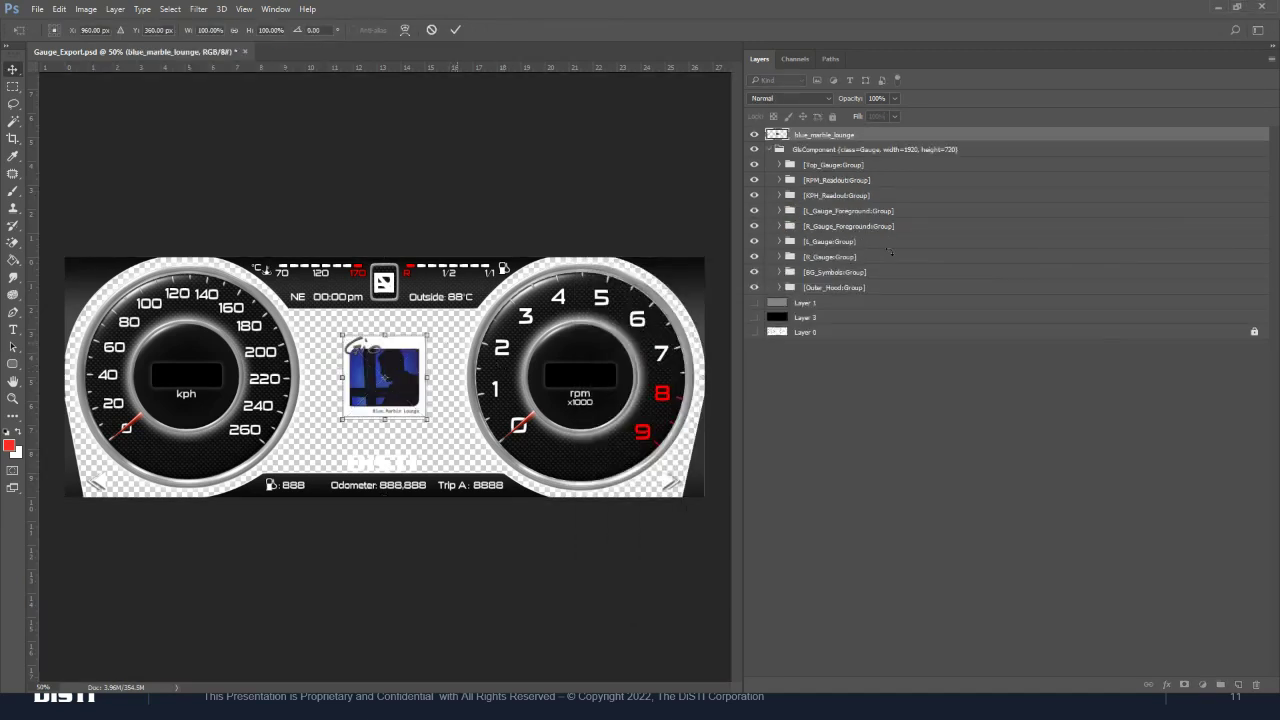
# - Move the album cover layer into the GlsComponent group, rename it [blue_marble_lounge:Polygon], and save the PSD file
pyautogui.moveTo(815, 140); pyautogui.dragTo(866, 160)
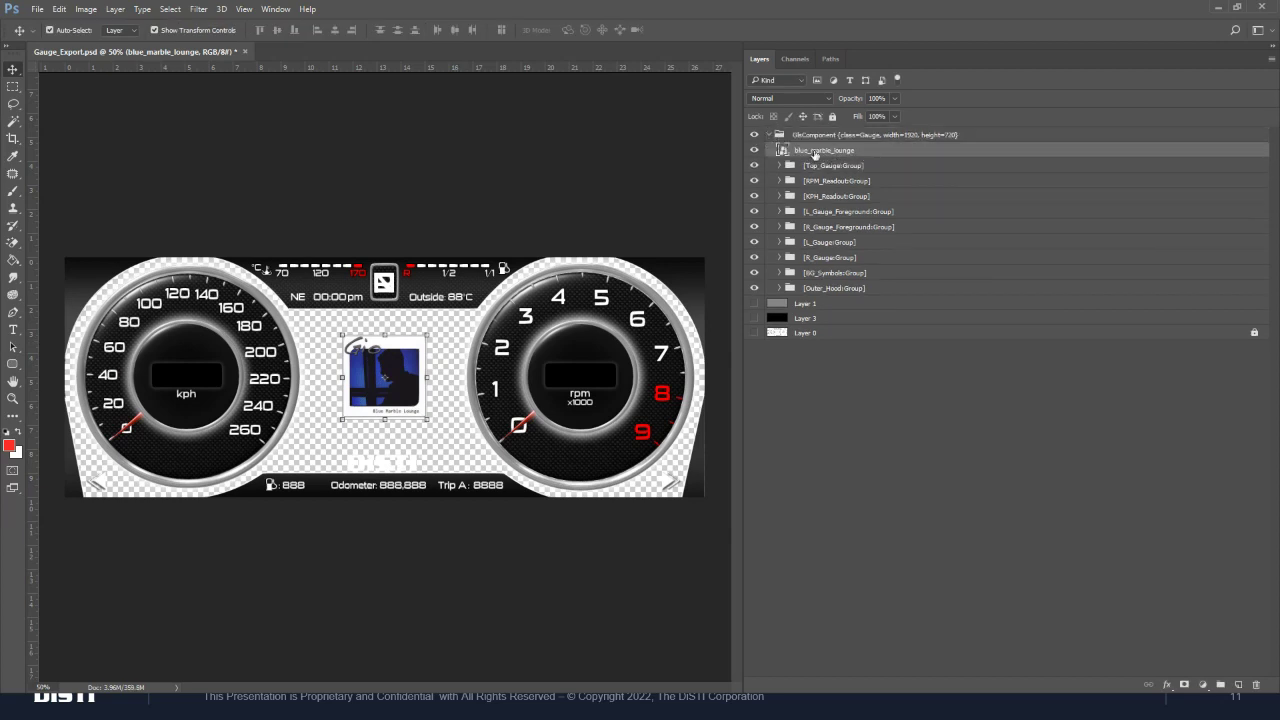
pyautogui.doubleClick(825, 151)
pyautogui.press('Home')
pyautogui.write('[')
pyautogui.write(':Polygon]')
pyautogui.click(908, 456)
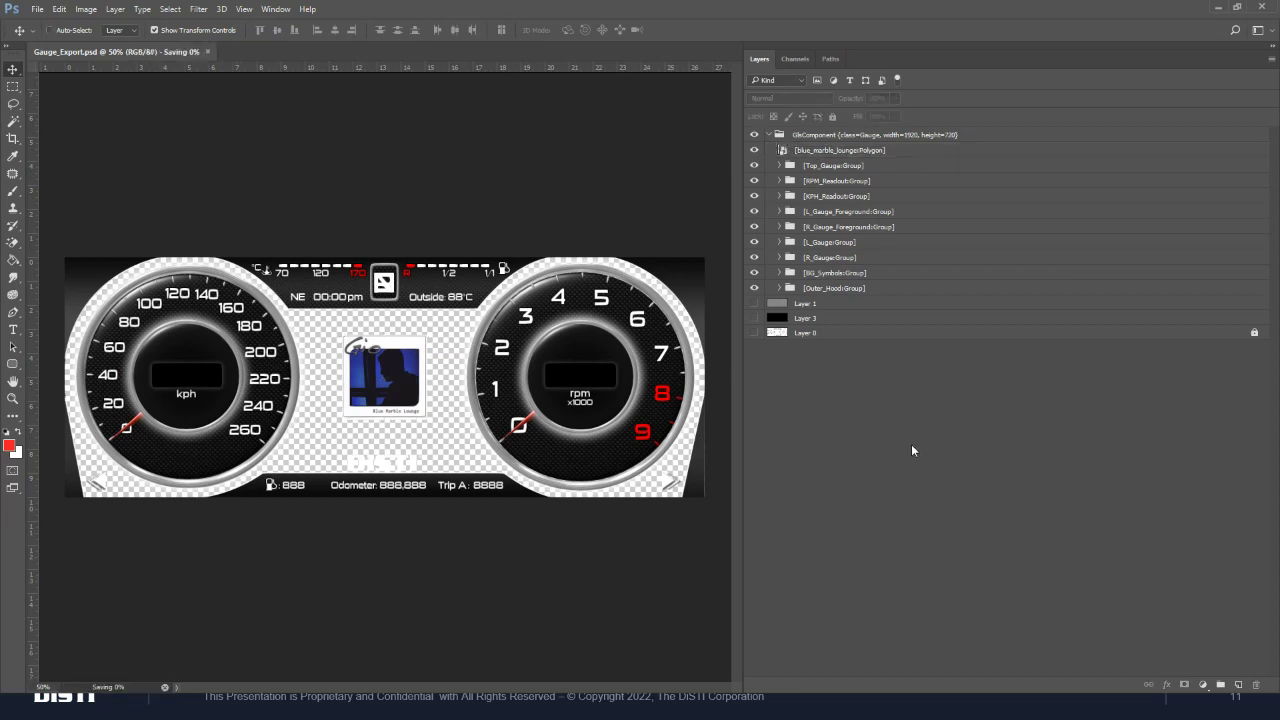
# - Switch to GL Studio, expand Gauge_Export and select the newly imported album cover polygon to inspect it
pyautogui.hotkey('alt', 'Tab')
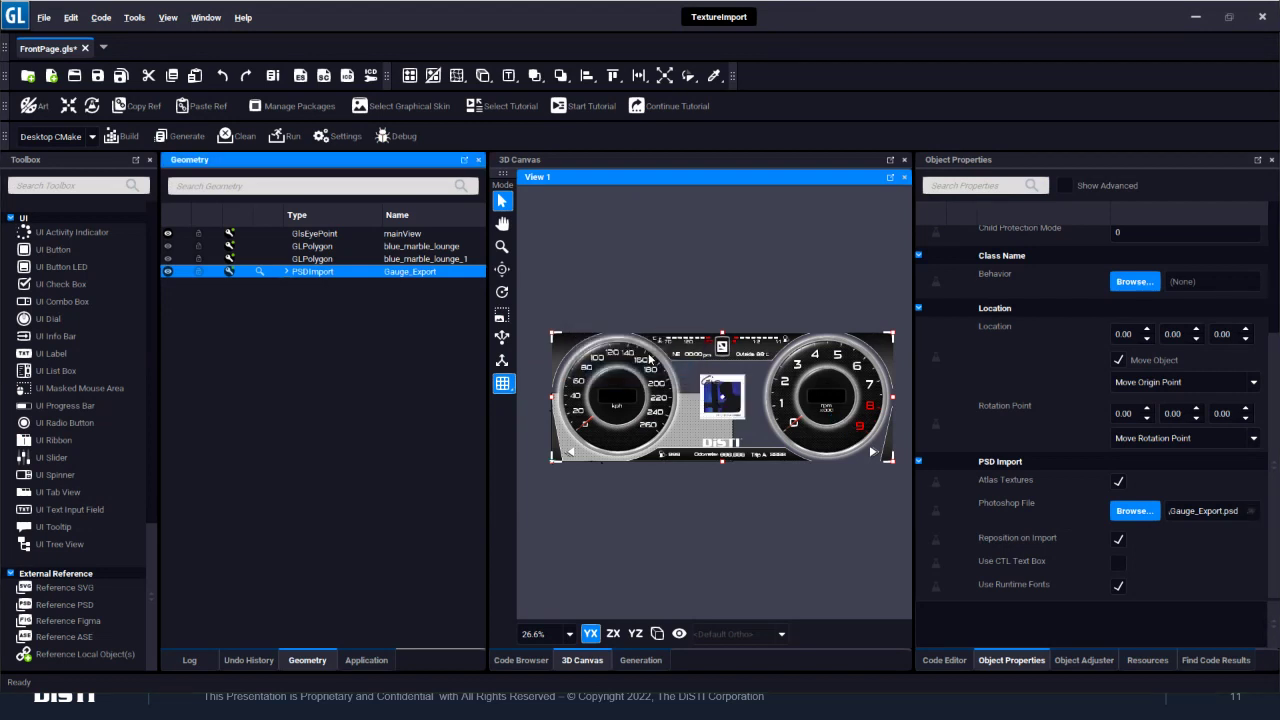
pyautogui.click(286, 271)
pyautogui.click(381, 398)
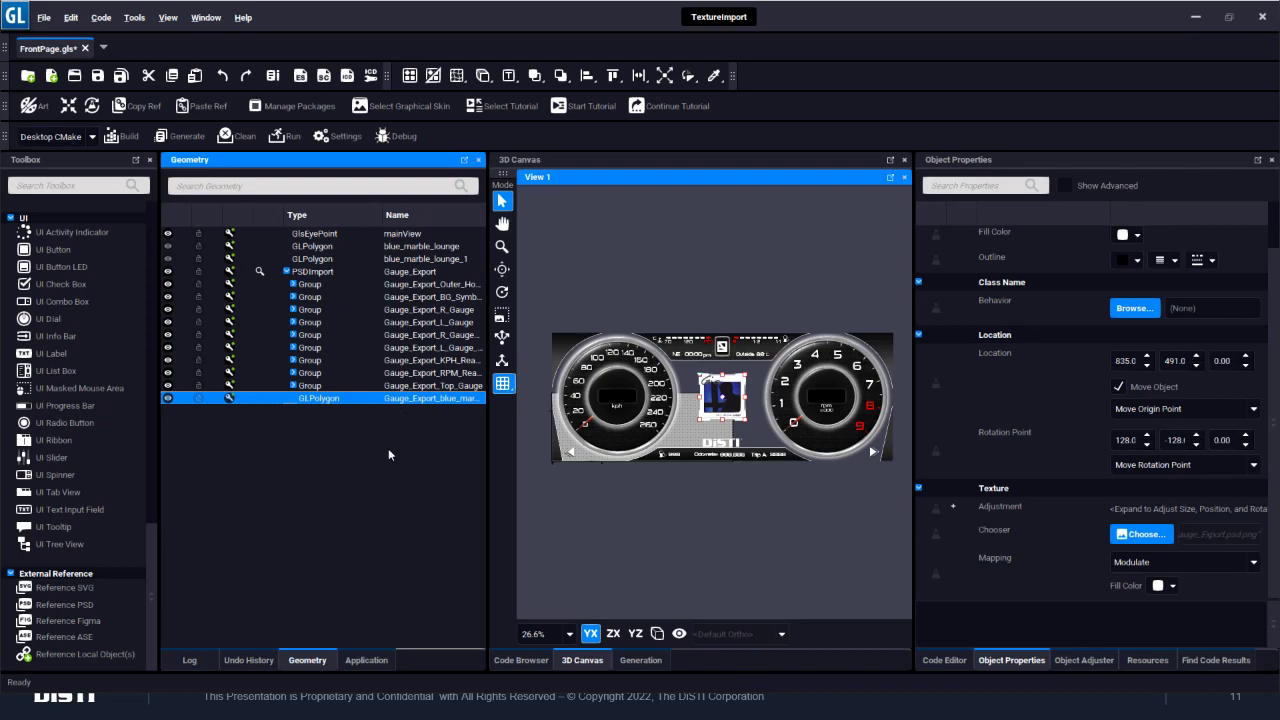
# - Switch to Photoshop, delete the [blue_marble_lounge:Polygon] layer and save the PSD file
pyautogui.hotkey('alt', 'Tab')
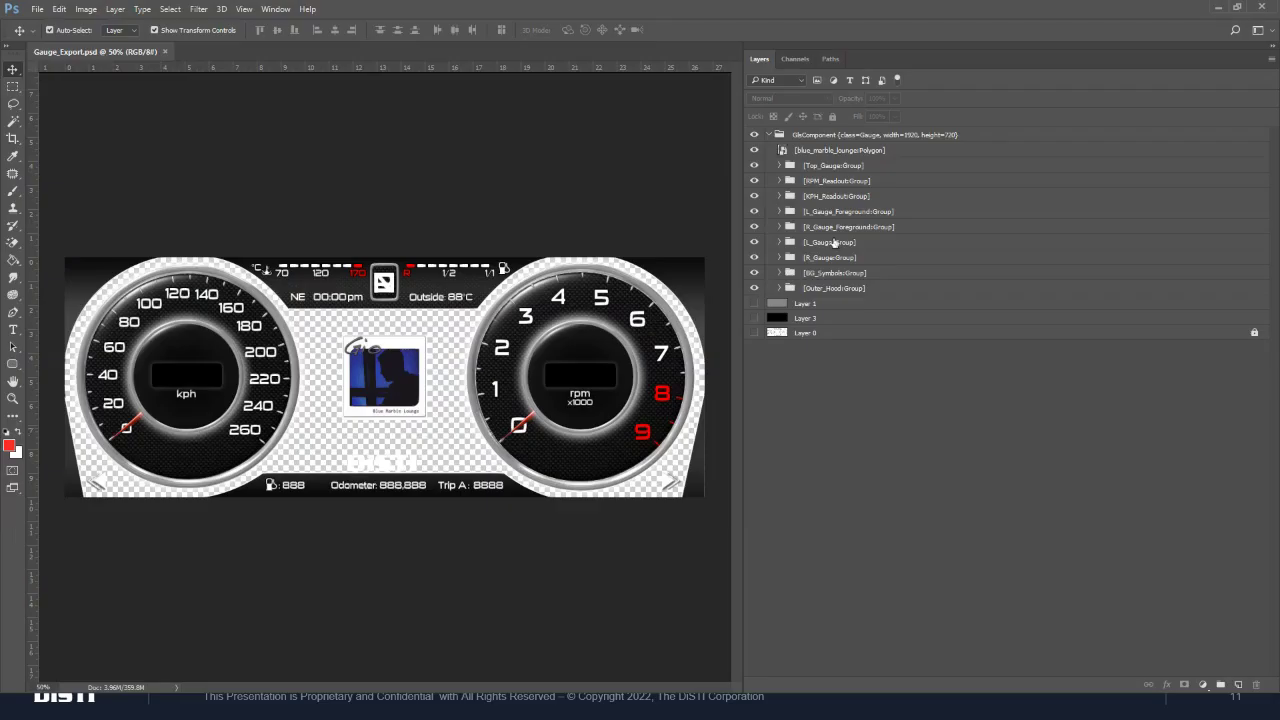
pyautogui.click(853, 152)
pyautogui.press('Delete')
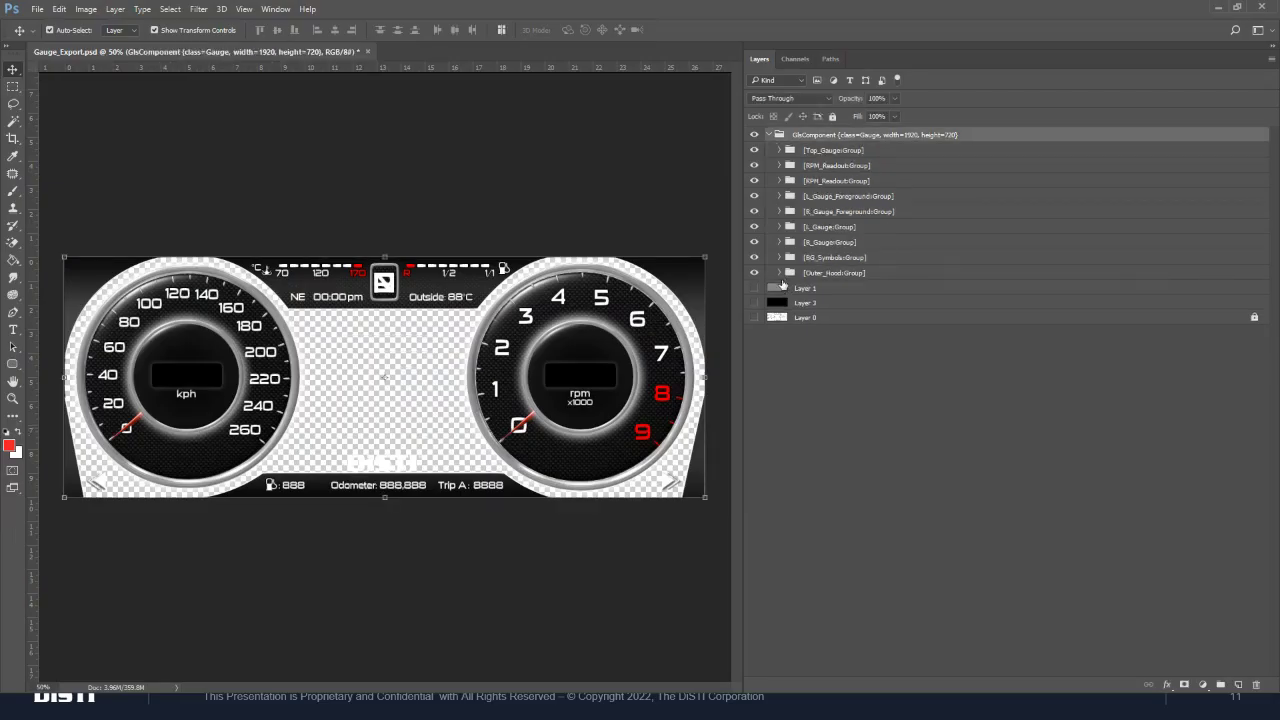
pyautogui.hotkey('ctrl', 's')
# - Return to GL Studio and collapse the Gauge_Export import after checking its refreshed children
pyautogui.hotkey('alt', 'Tab')
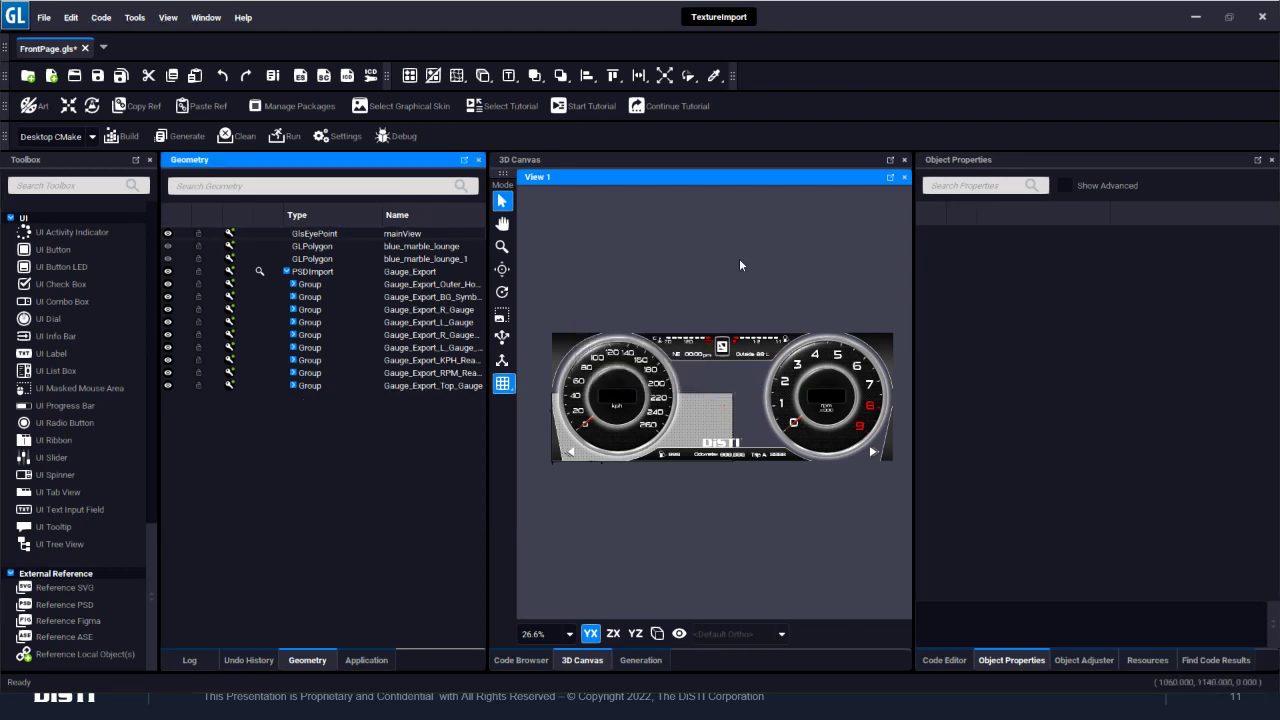
pyautogui.click(287, 272)
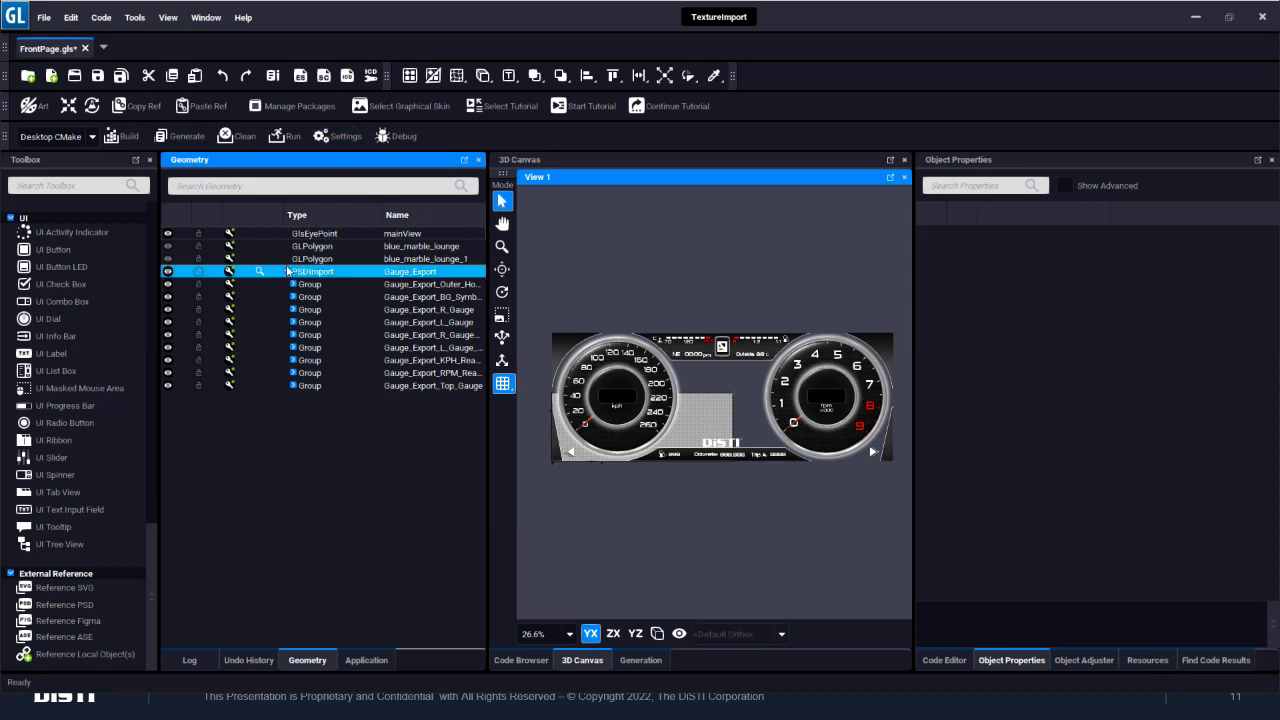
pyautogui.click(287, 272)
# - Run the application, reposition the Front Page window to inspect the gauge cluster, and close it
pyautogui.click(318, 189)
pyautogui.click(292, 140)
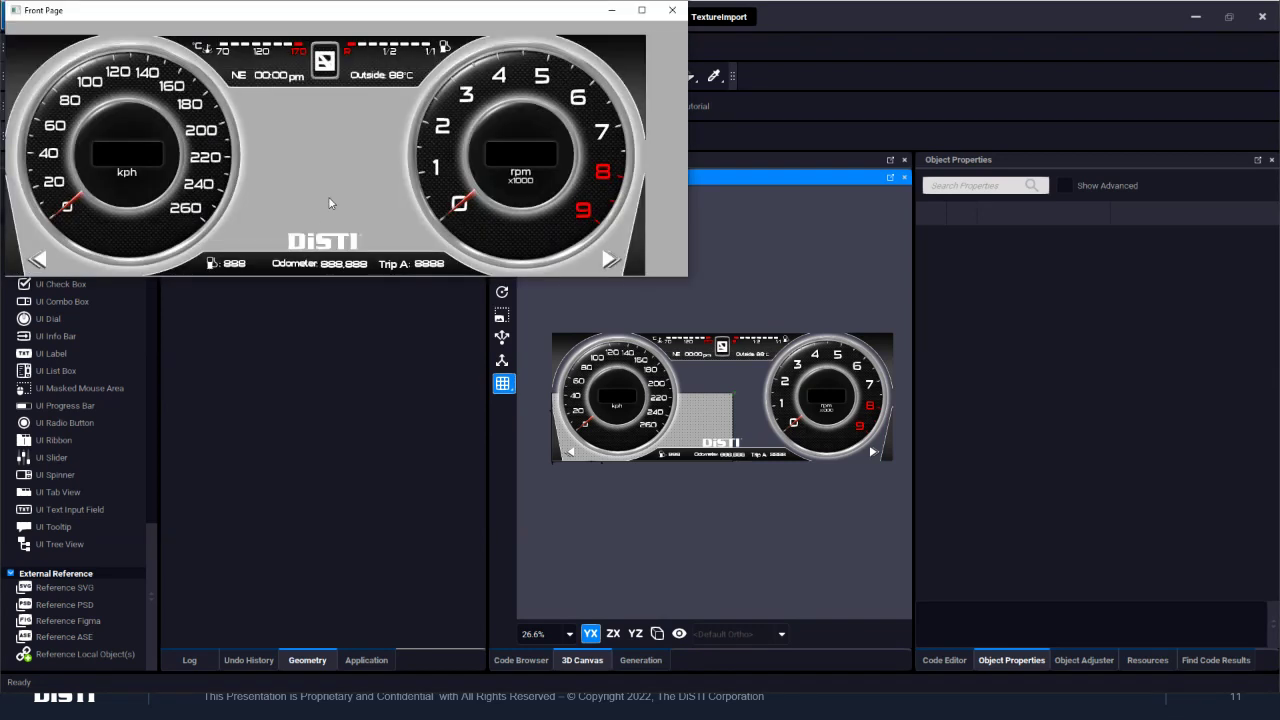
pyautogui.moveTo(261, 16); pyautogui.dragTo(367, 154)
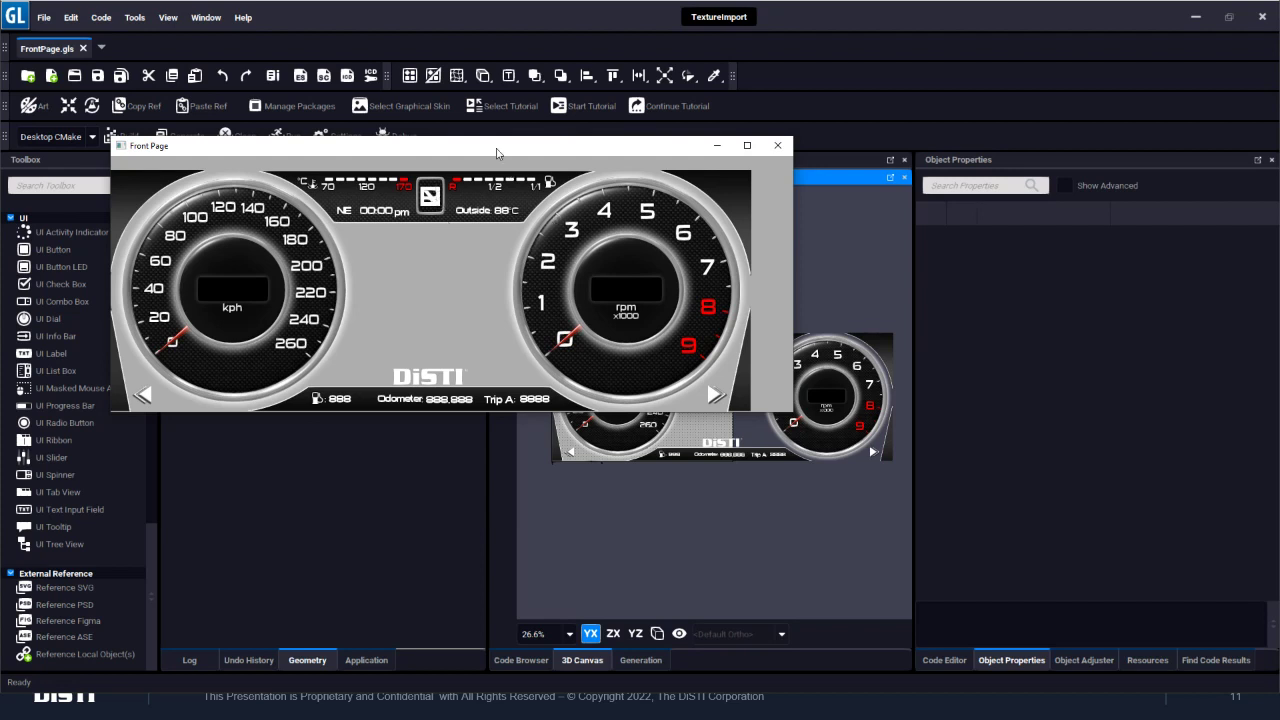
pyautogui.moveTo(497, 153); pyautogui.dragTo(540, 308)
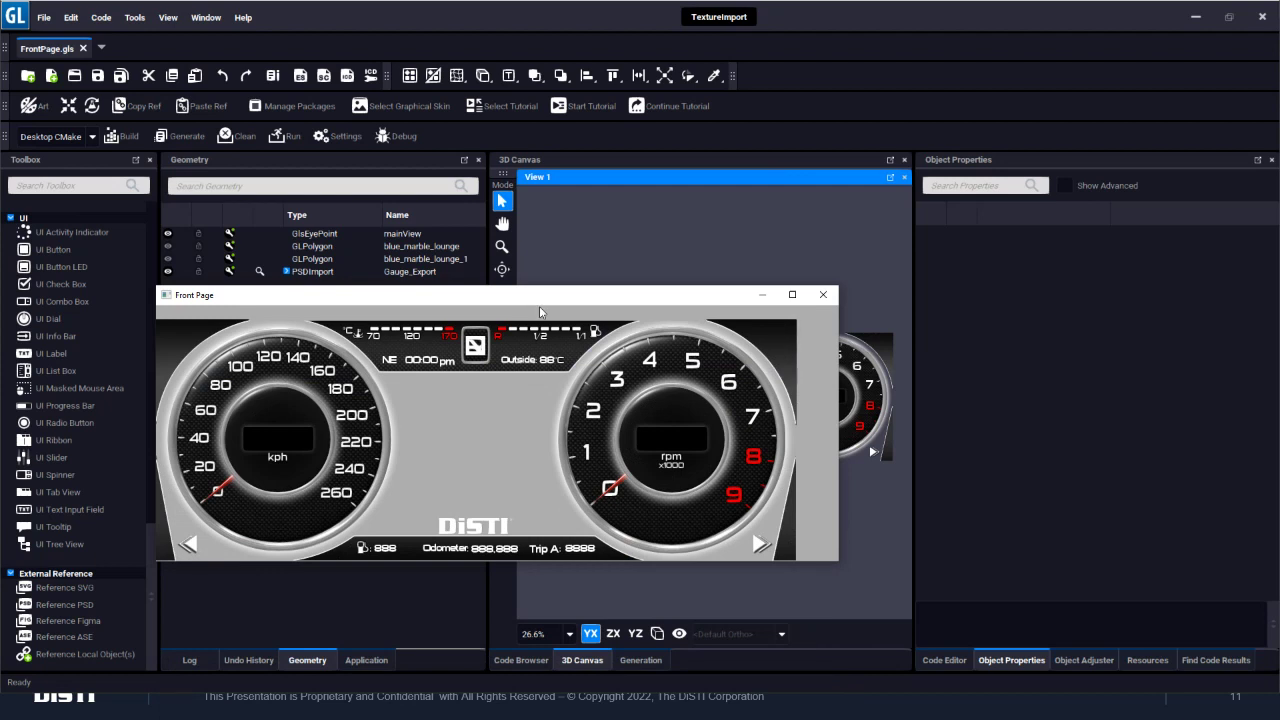
pyautogui.click(823, 296)
# - Hide the Gauge_Export import in the scene and clear the selection
pyautogui.click(172, 273)
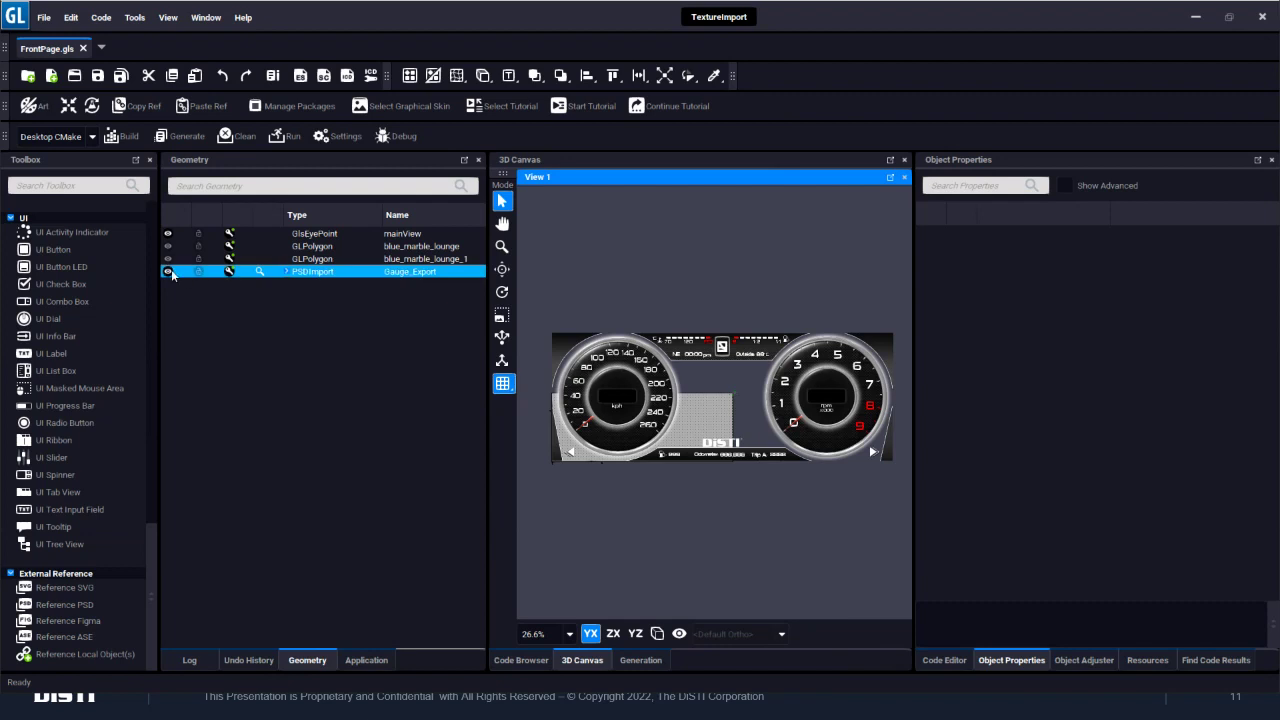
pyautogui.click(168, 272)
pyautogui.click(205, 291)
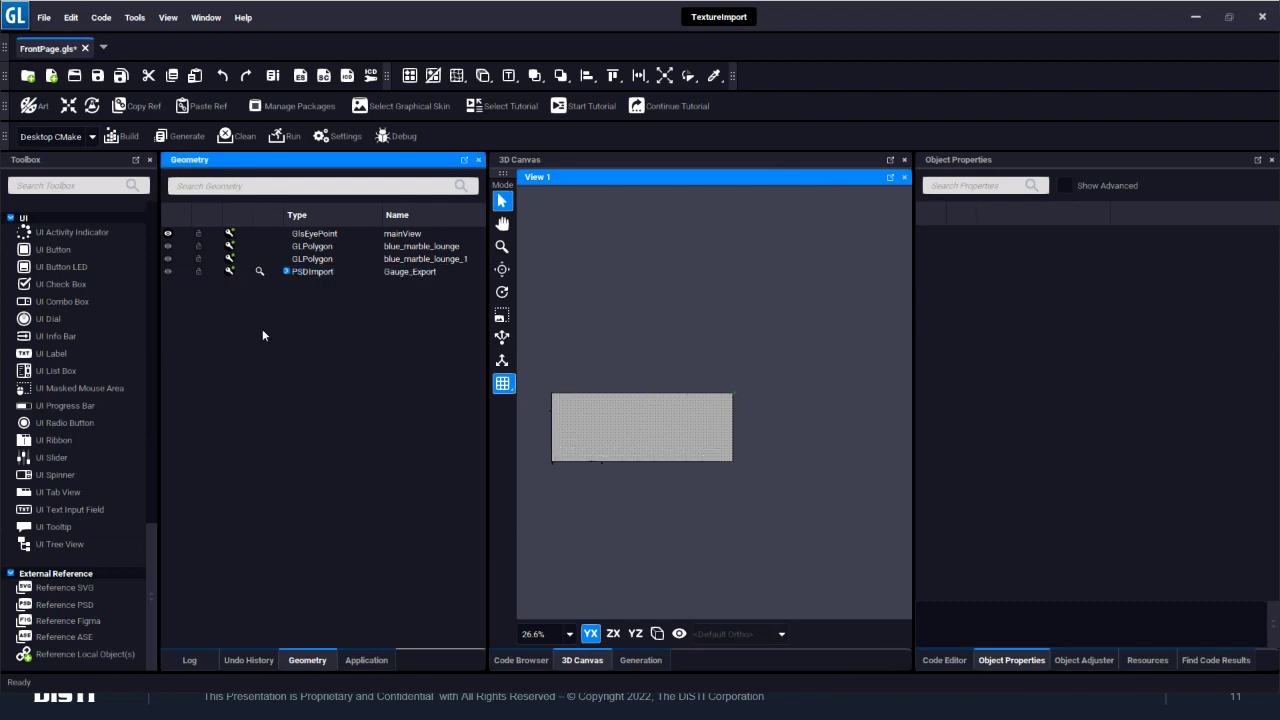
# - Switch to the PowerPoint slide show and advance to the PSD importer documentation slide
pyautogui.hotkey('alt', 'Tab')
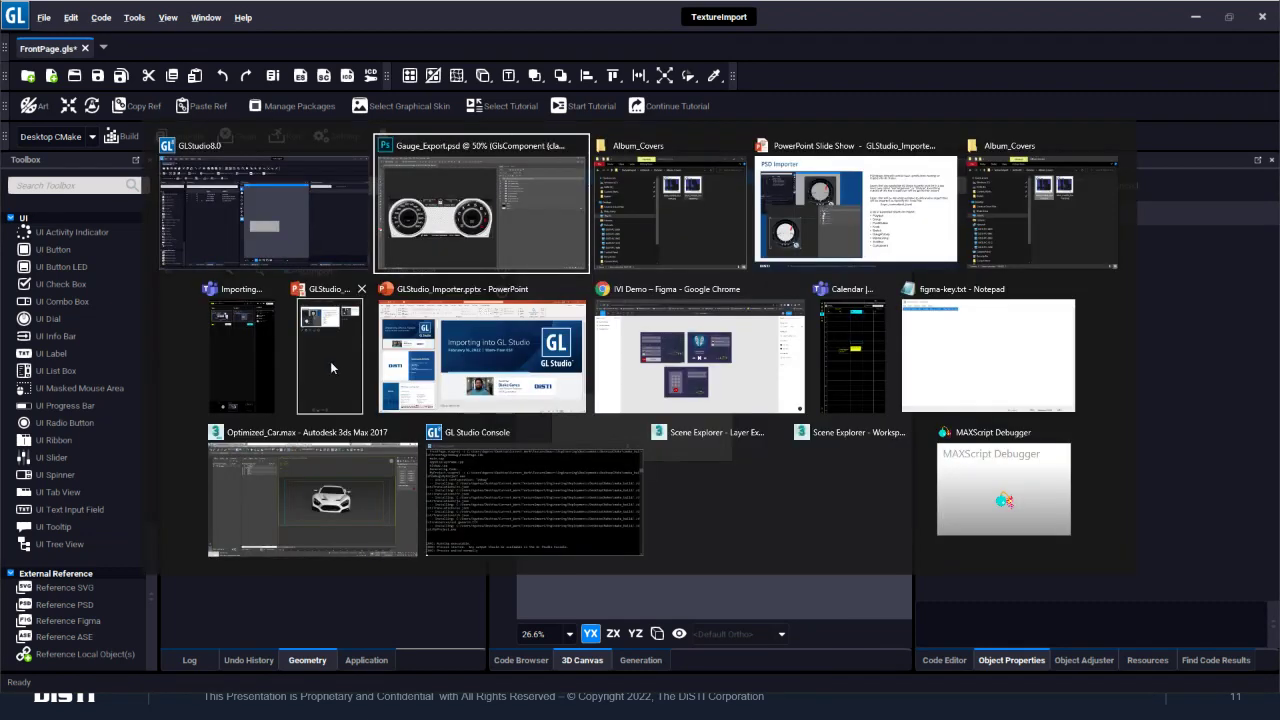
pyautogui.hotkey('alt', 'Tab')
pyautogui.hotkey('alt', 'Tab')
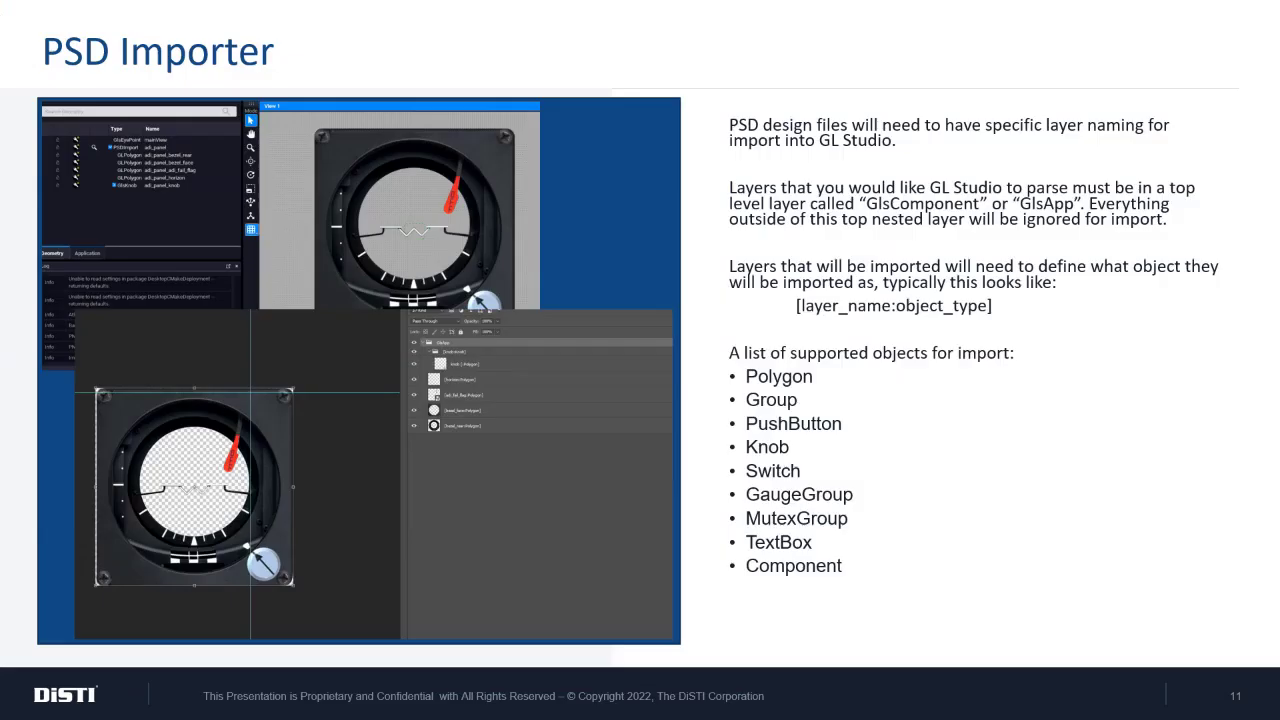
pyautogui.press('Right')
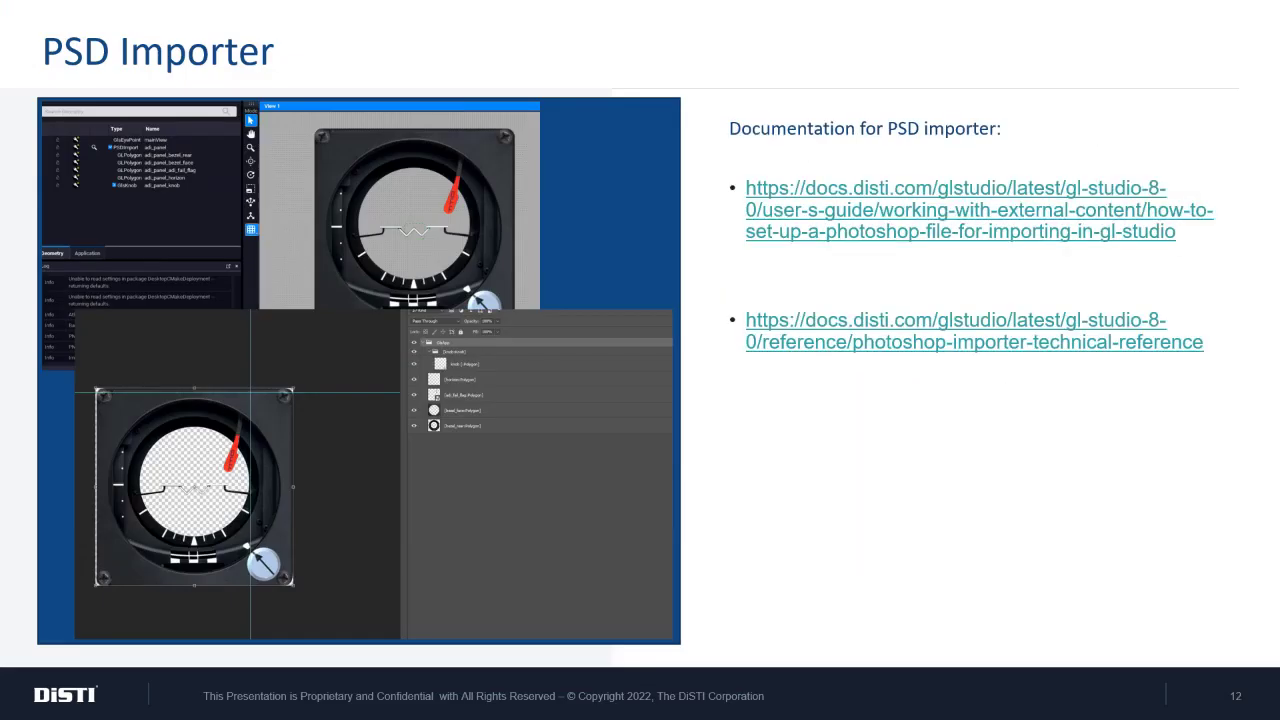
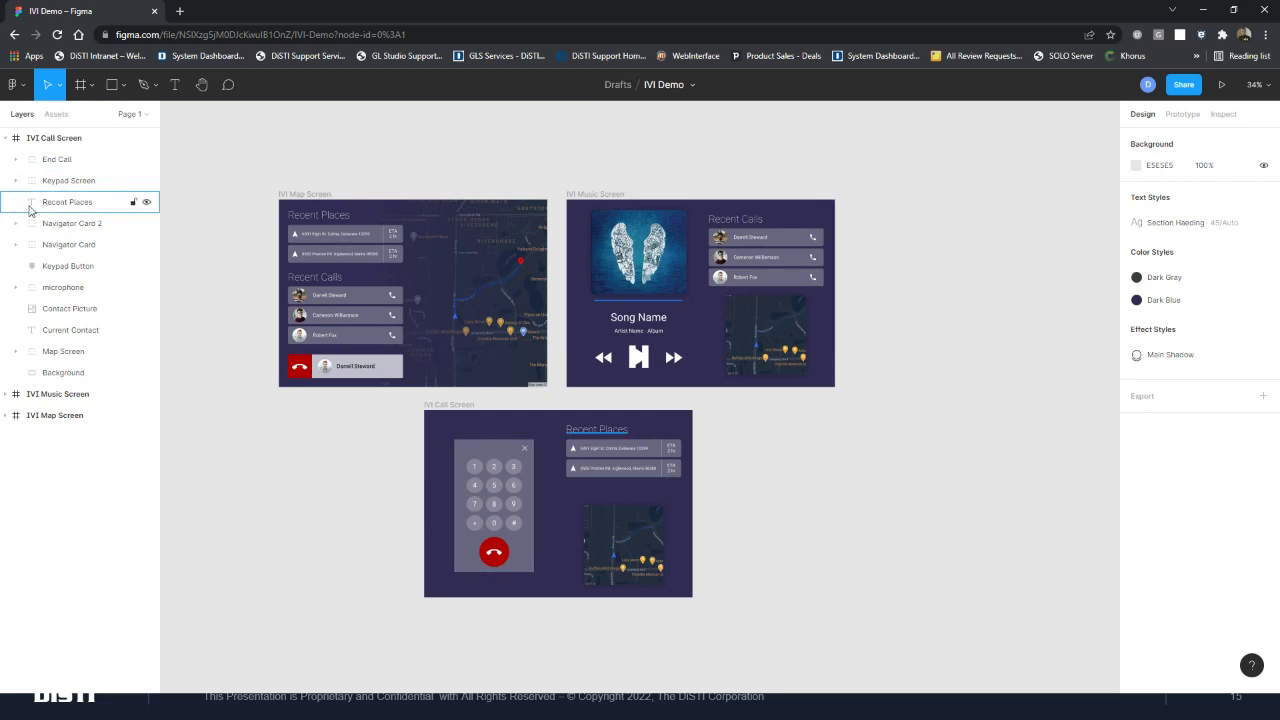
# - Collapse the IVI Call Screen frame in the layer list of the Figma file IVI Demo
pyautogui.click(6, 139)
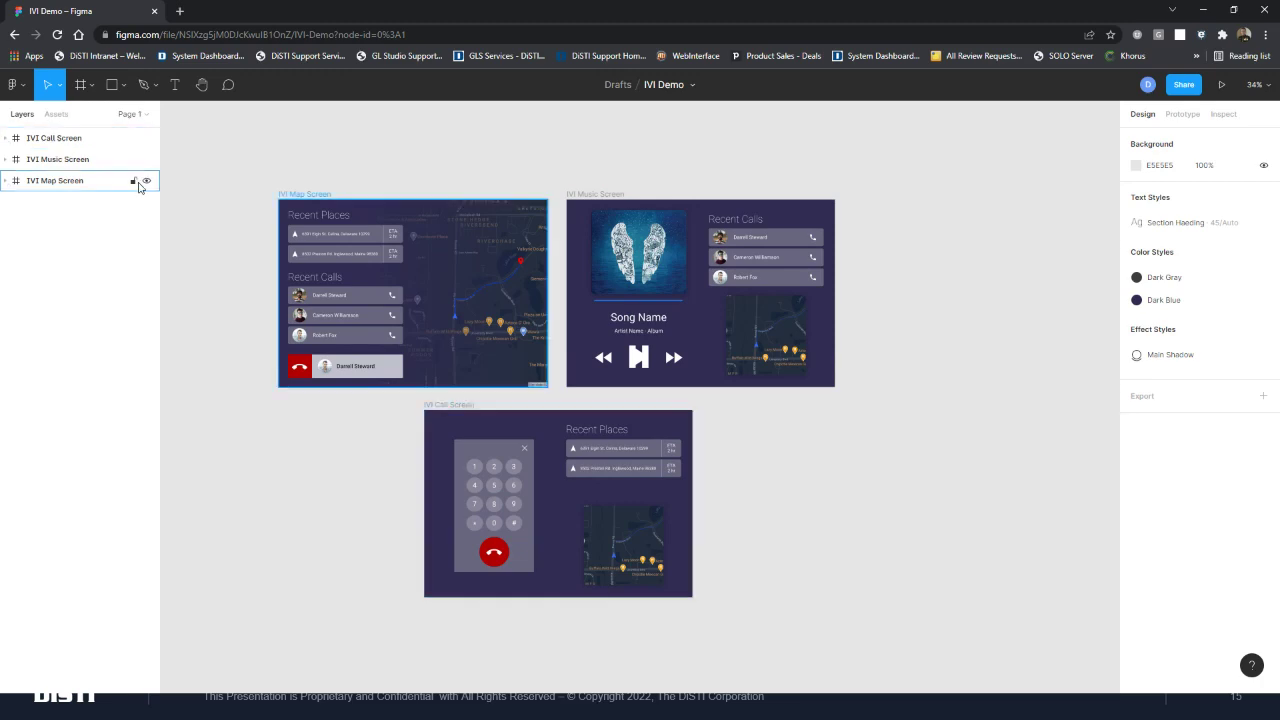
# - Switch to GL Studio, widen the Toolbox slightly, and add a Reference Figma object to the scene
pyautogui.hotkey('alt', 'Tab')
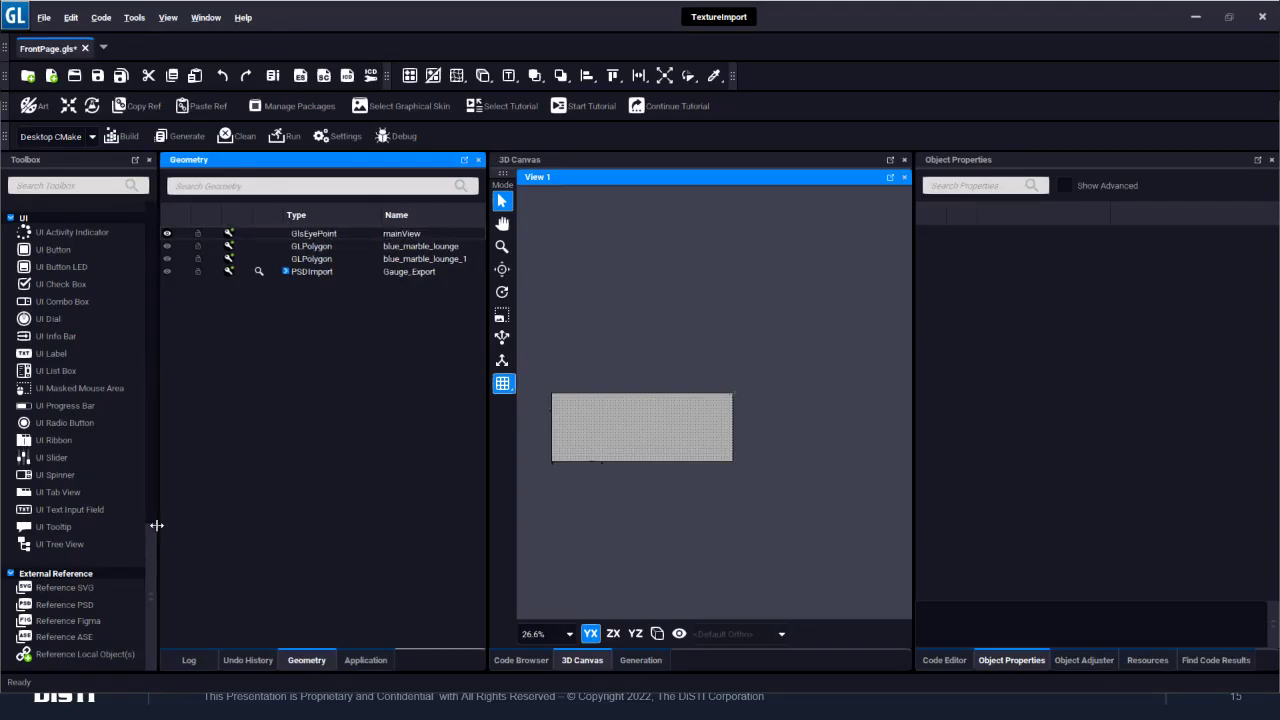
pyautogui.moveTo(157, 517); pyautogui.dragTo(241, 515)
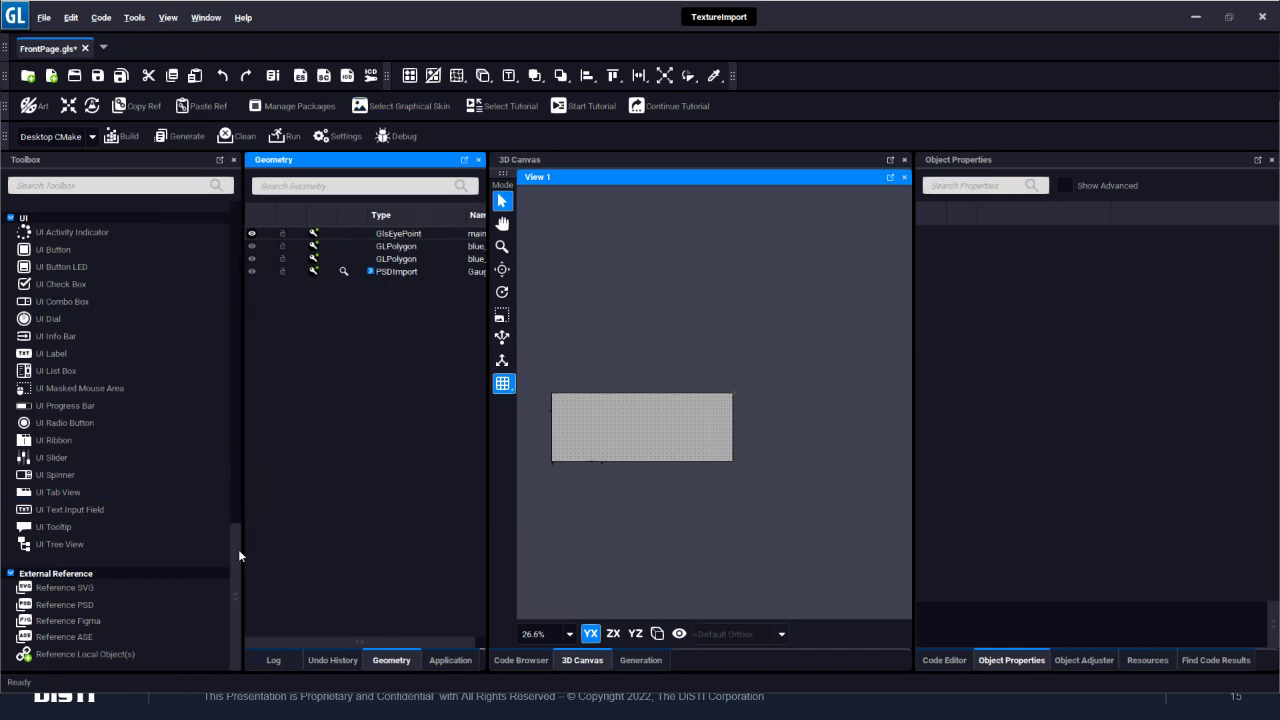
pyautogui.moveTo(231, 533); pyautogui.dragTo(195, 533)
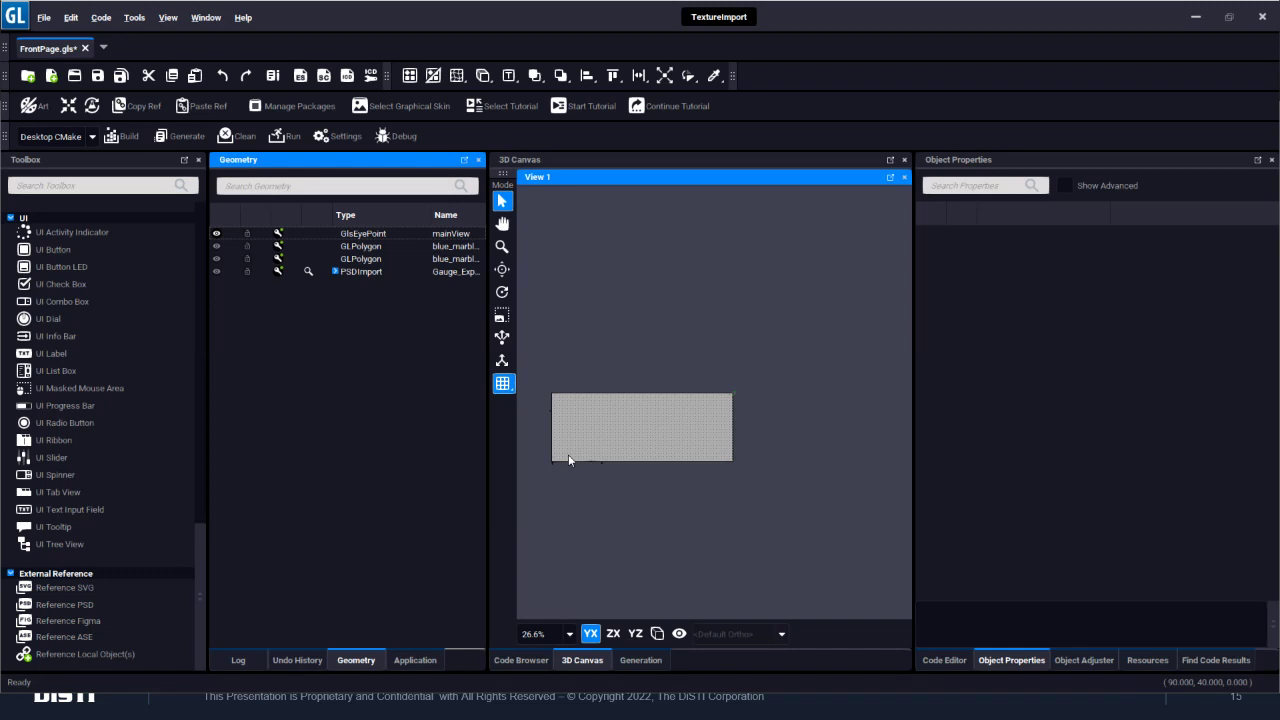
pyautogui.doubleClick(90, 620)
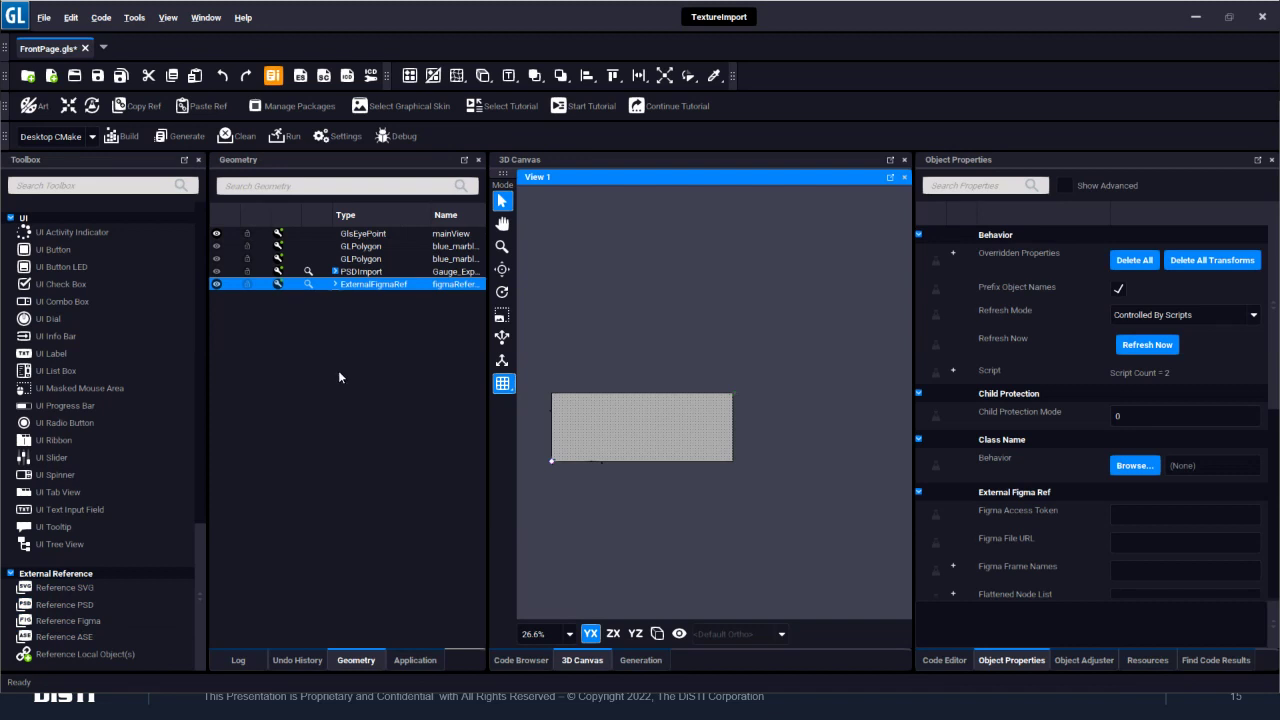
# - Widen the Object Properties pane and enter the Figma access token for the new Figma reference
pyautogui.scroll(-3, 1000, 337)
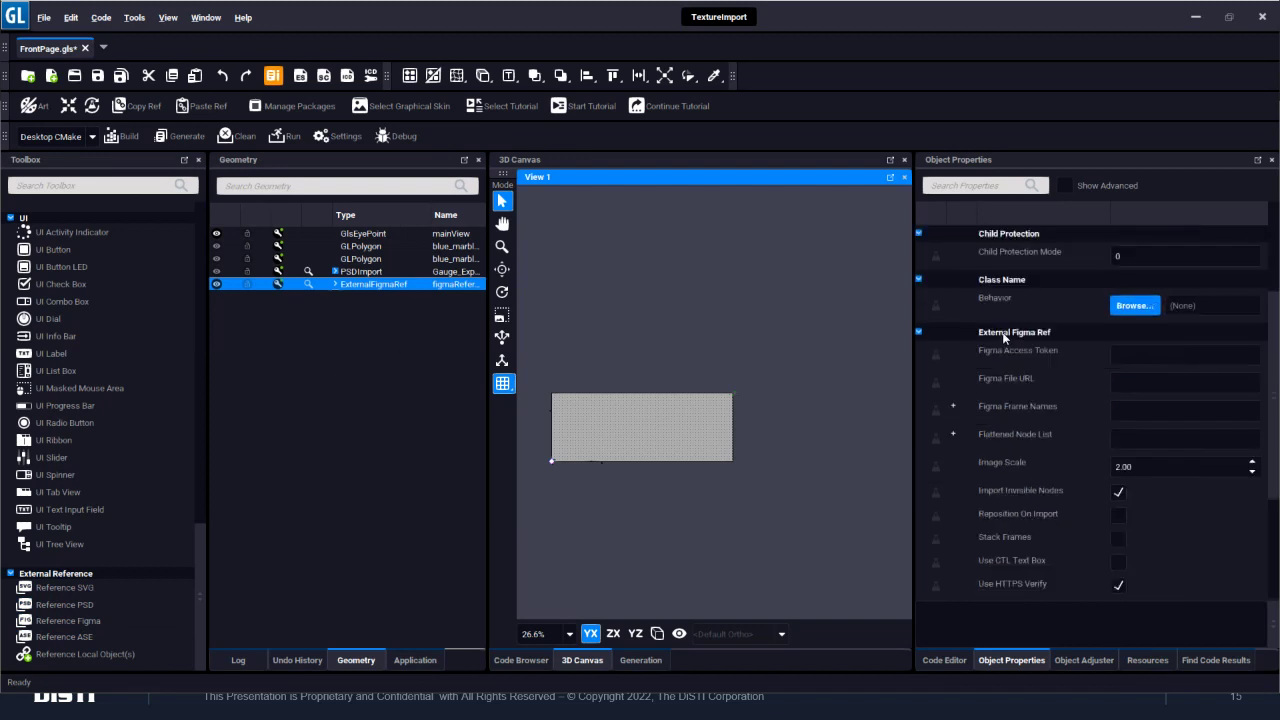
pyautogui.moveTo(912, 316); pyautogui.dragTo(842, 323)
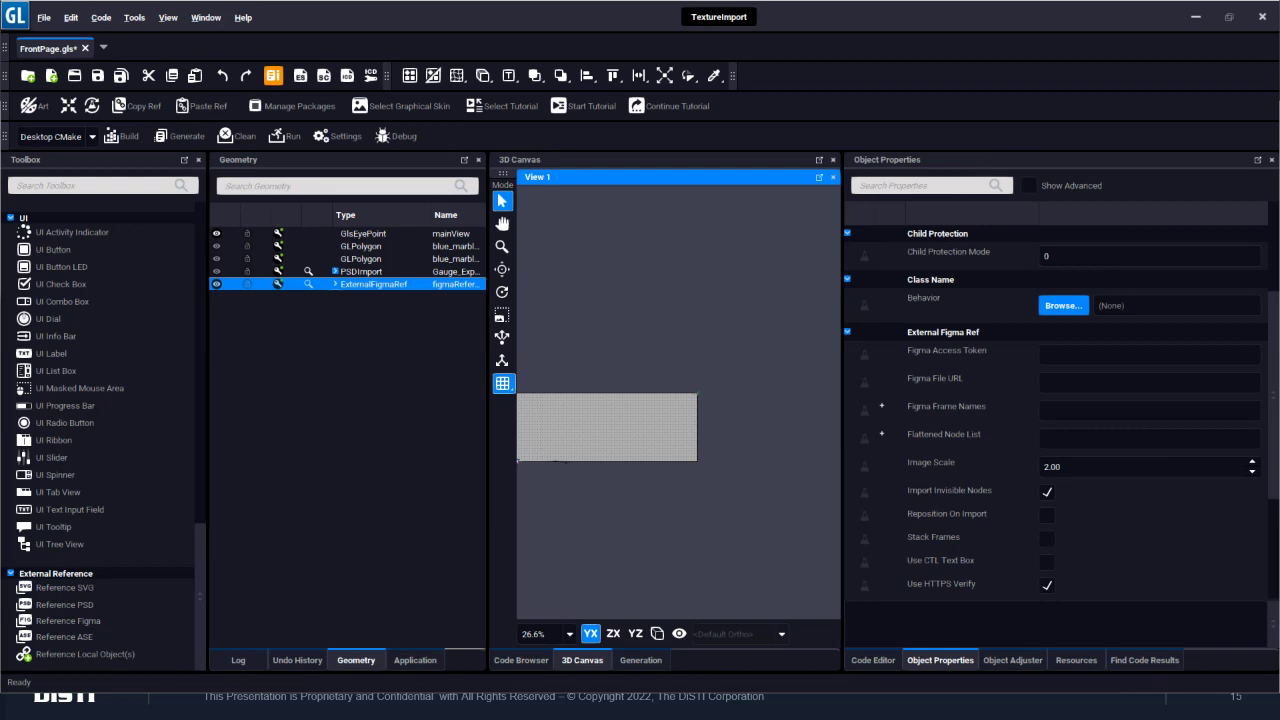
pyautogui.click(1076, 354)
pyautogui.hotkey('ctrl', 'v')
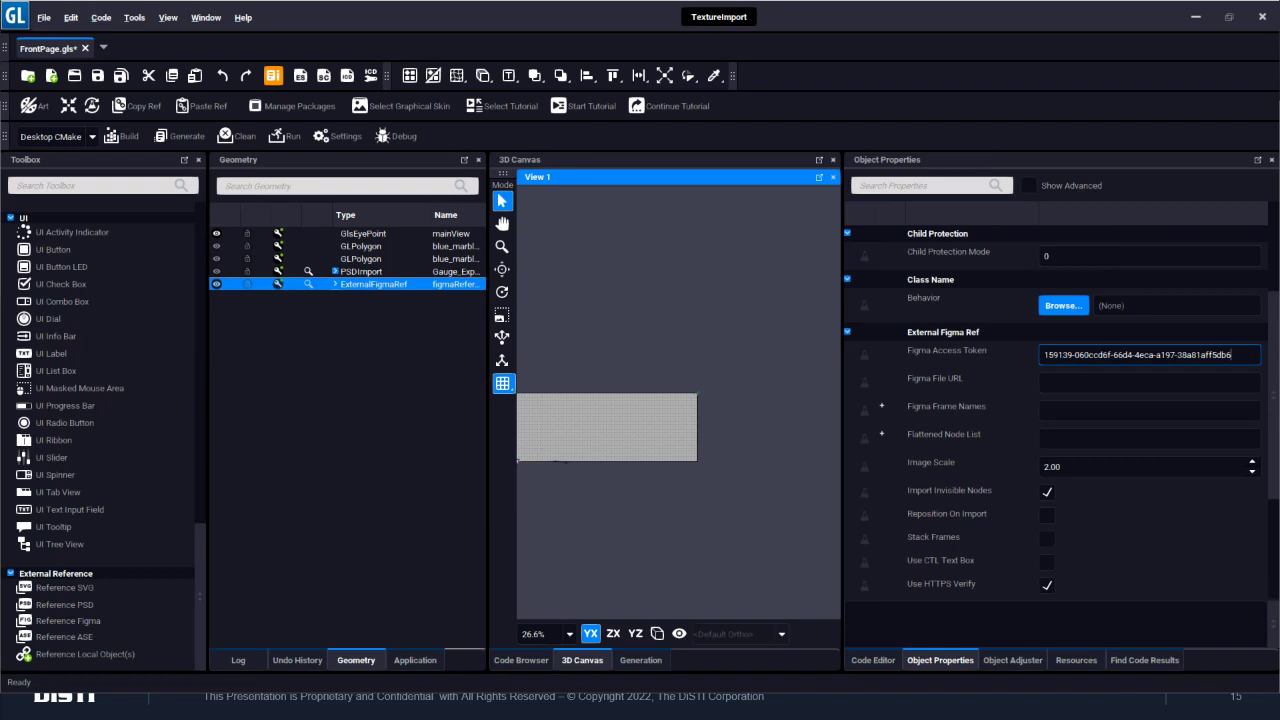
pyautogui.press('Return')
# - Copy the link of the IVI Call Screen frame in Figma and enter it as the reference's Figma File URL in GL Studio
pyautogui.hotkey('alt', 'Tab')
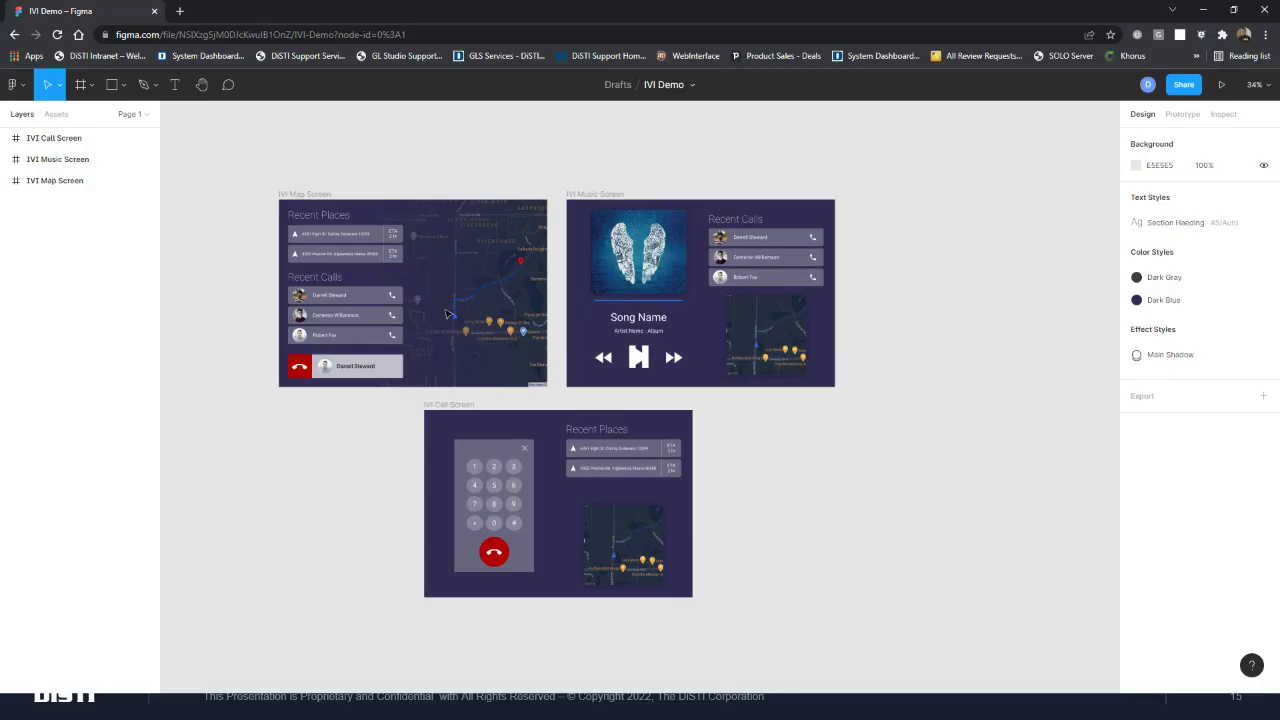
pyautogui.rightClick(91, 142)
pyautogui.moveTo(128, 181)
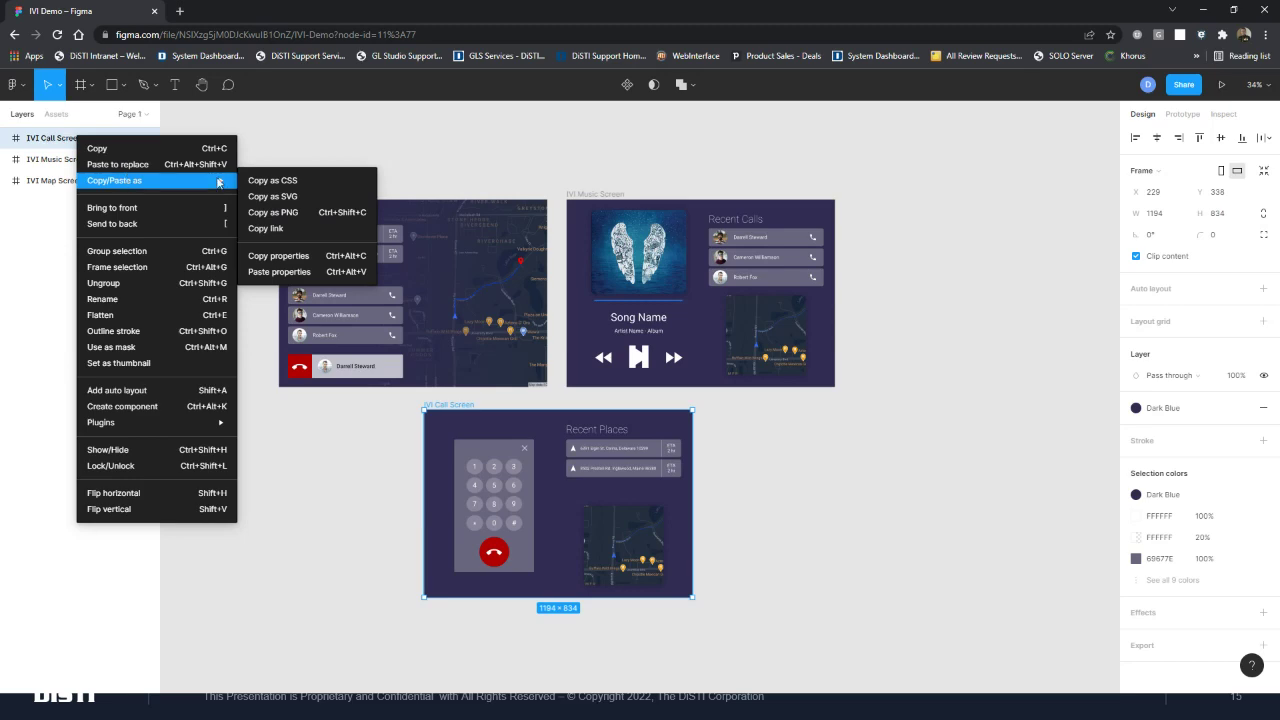
pyautogui.click(296, 229)
pyautogui.hotkey('alt', 'Tab')
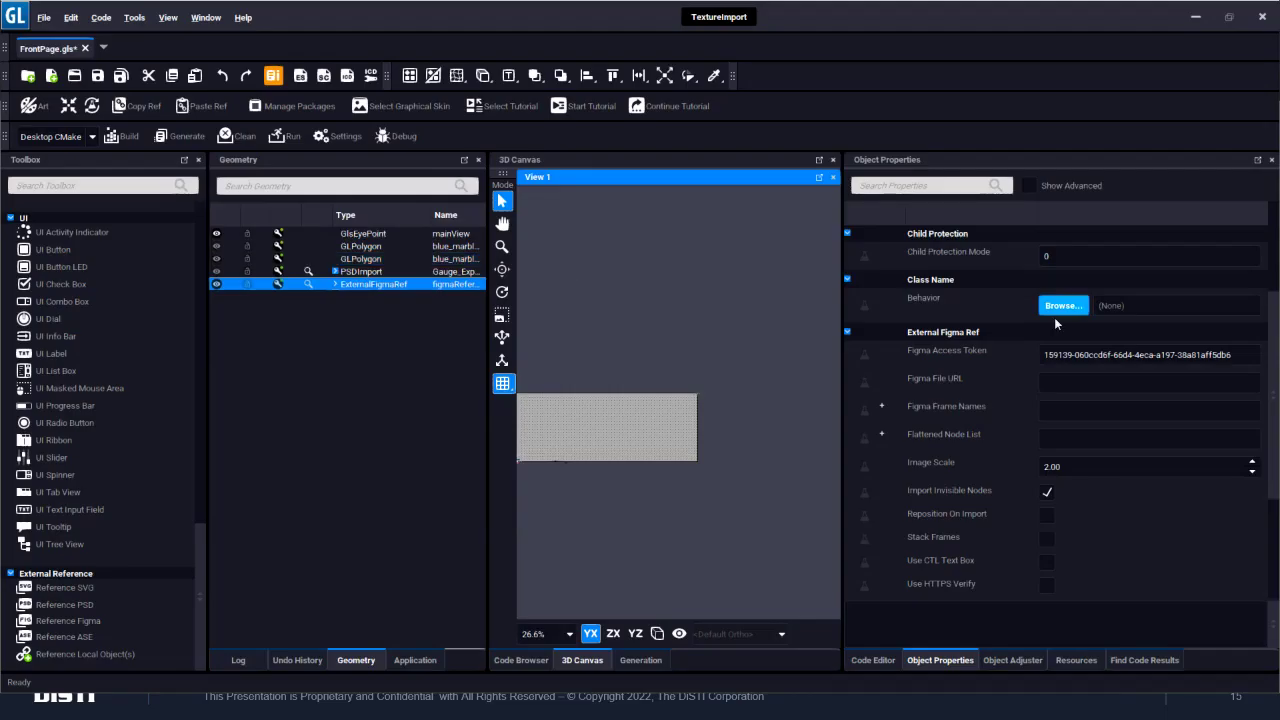
pyautogui.click(1078, 378)
pyautogui.hotkey('ctrl', 'v')
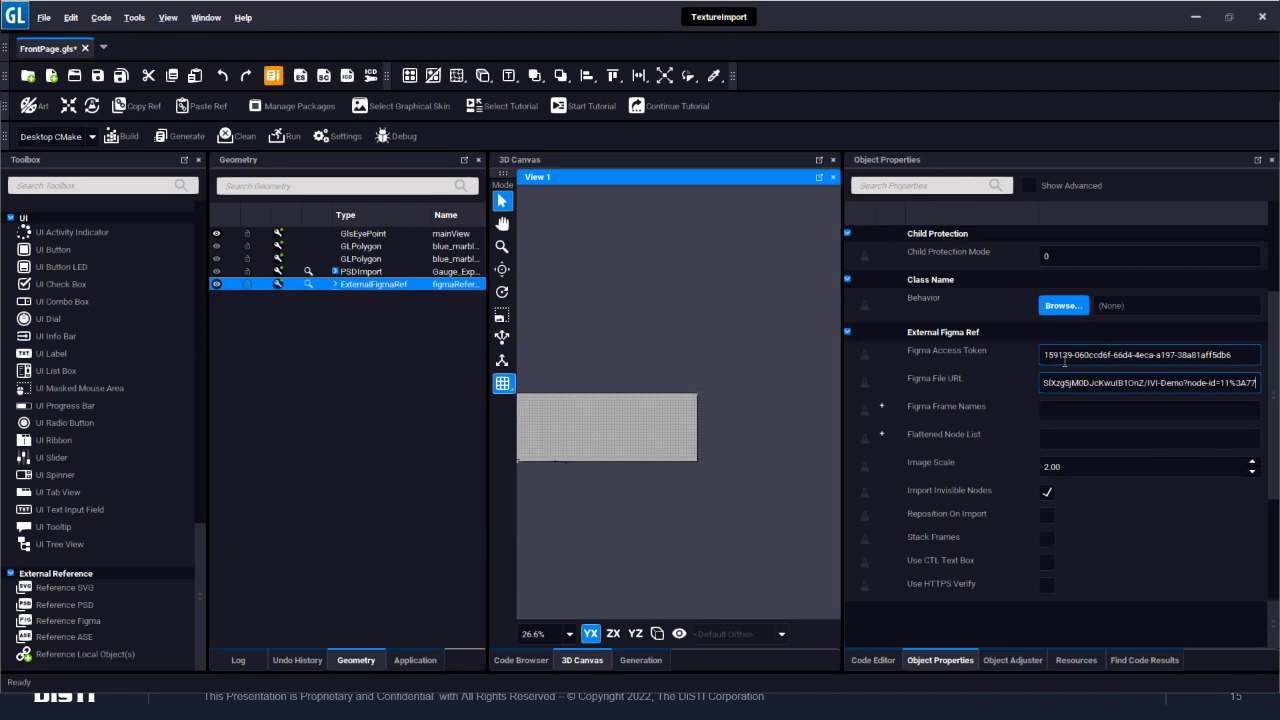
pyautogui.click(953, 380)
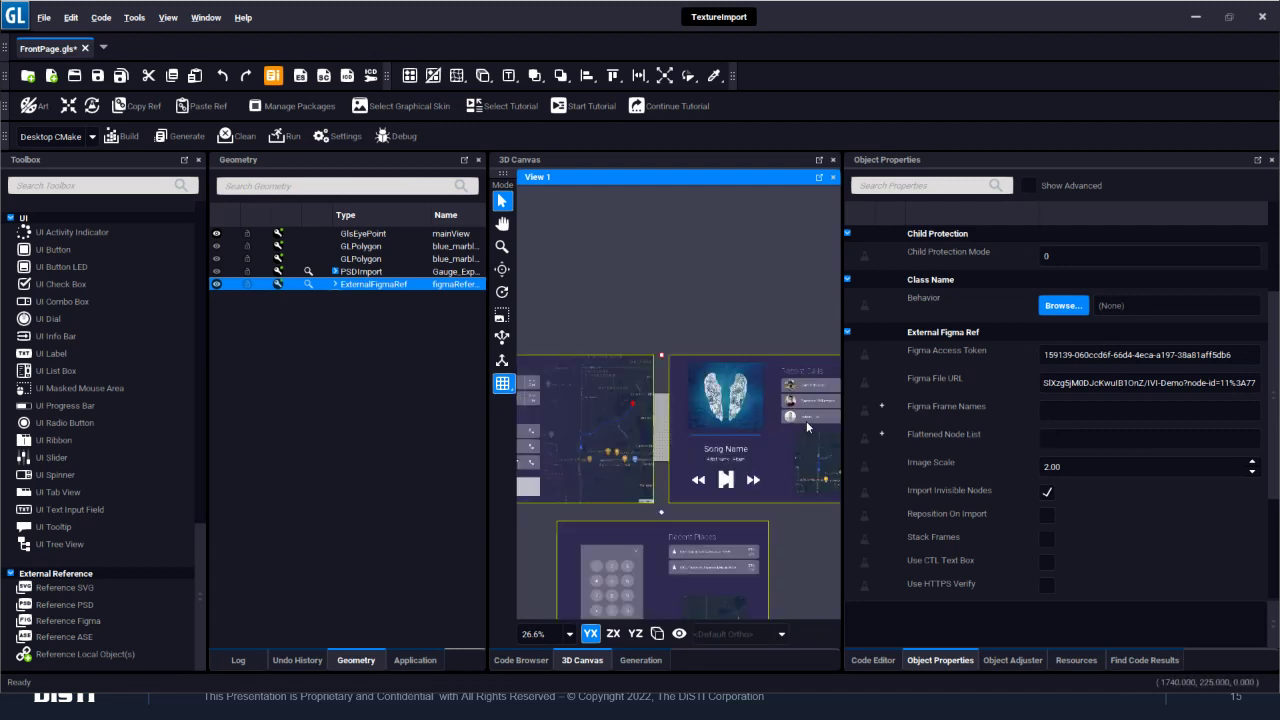
# - Examine the three imported IVI screens on the canvas, including the map on the music screen up close
pyautogui.moveTo(718, 496); pyautogui.dragTo(761, 416)
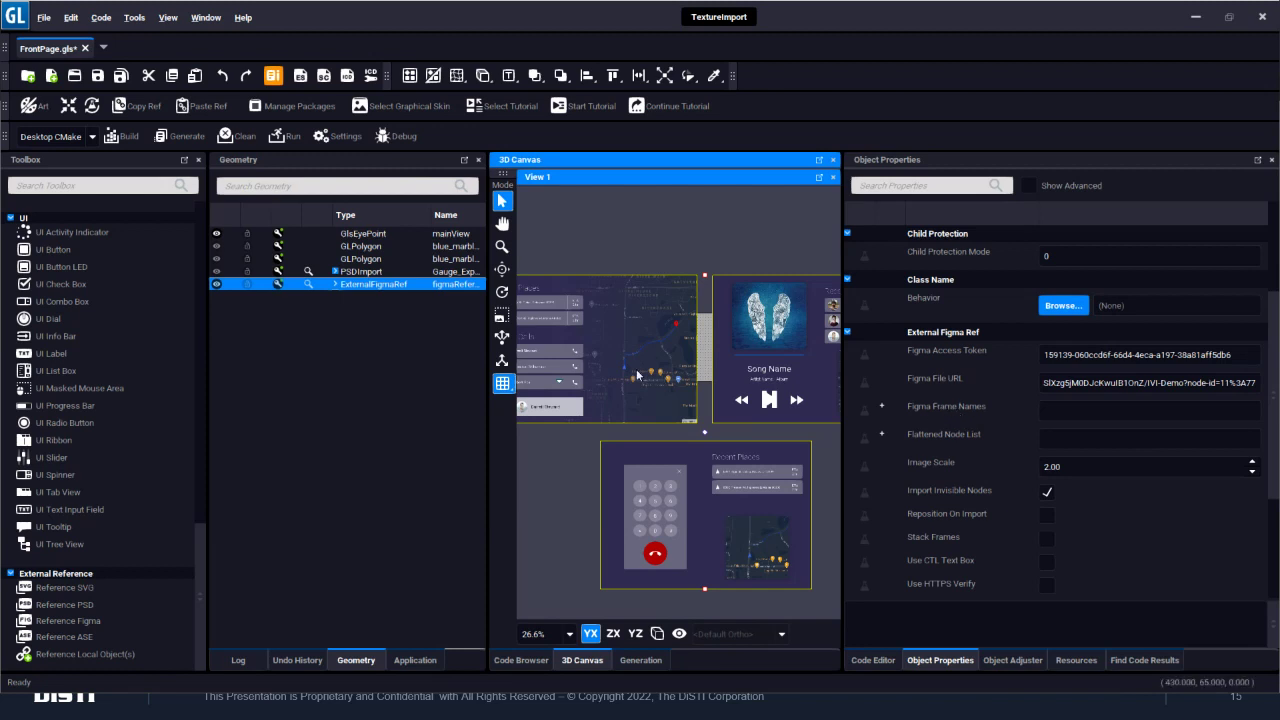
pyautogui.moveTo(641, 376)
pyautogui.mouseDown()
pyautogui.moveTo(698, 373)
pyautogui.moveTo(664, 373)
pyautogui.mouseUp()
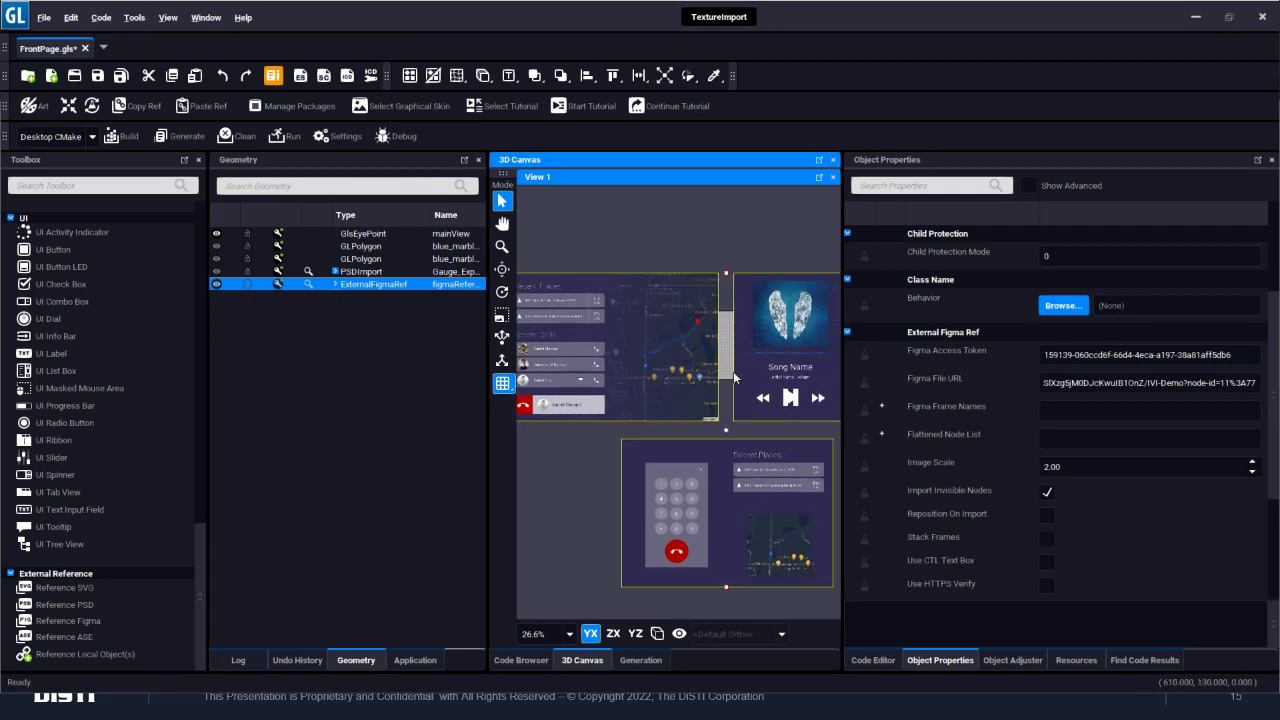
pyautogui.click(1055, 412)
pyautogui.scroll(5, 782, 491)
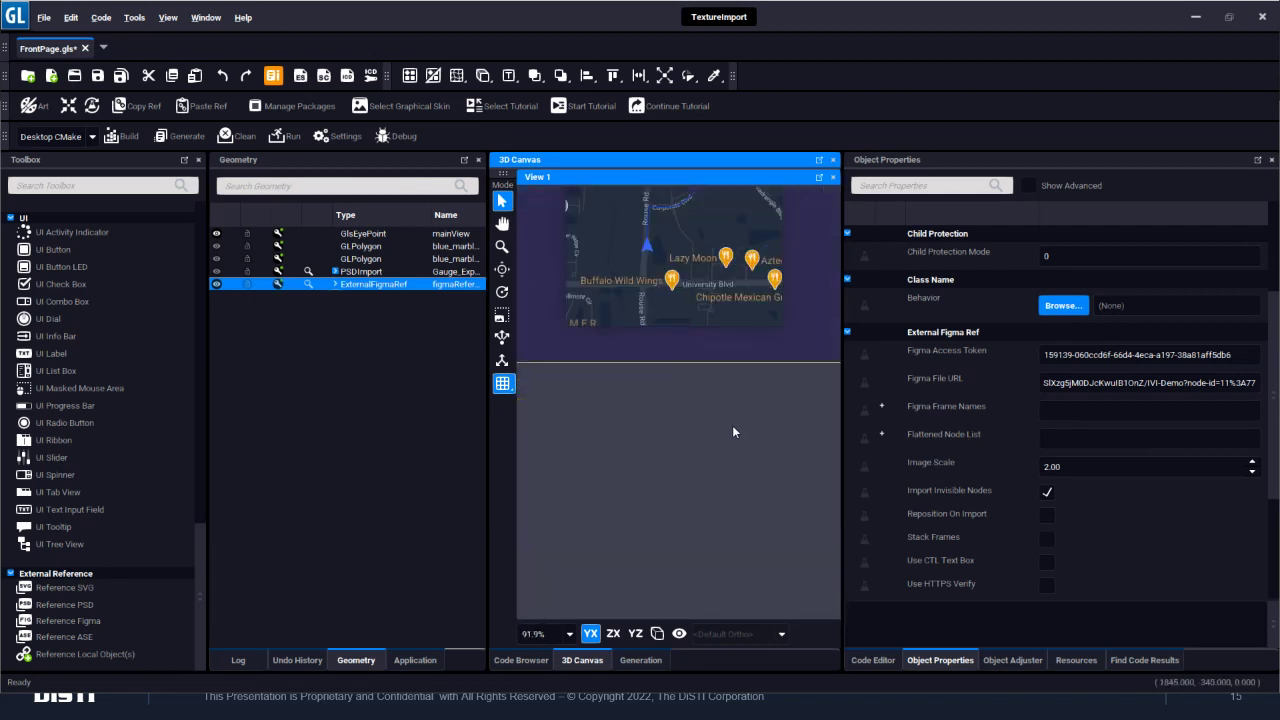
pyautogui.moveTo(714, 377); pyautogui.dragTo(706, 504)
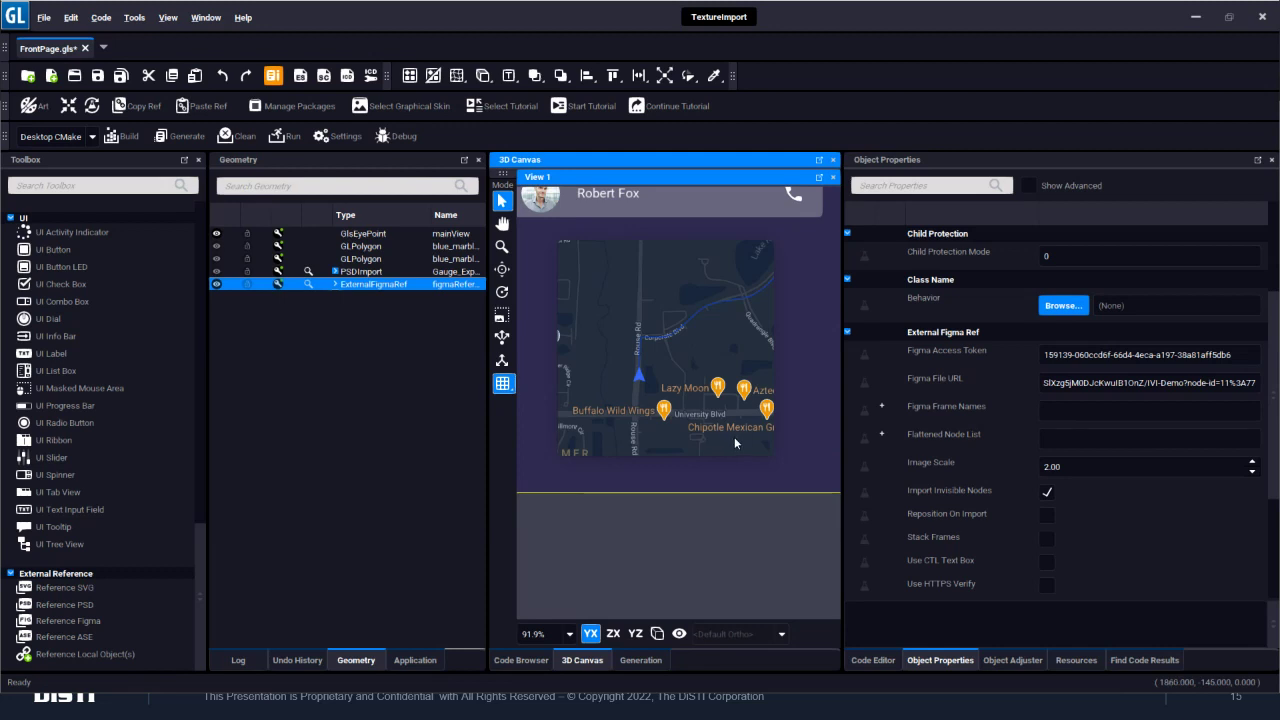
pyautogui.scroll(-1, 662, 462)
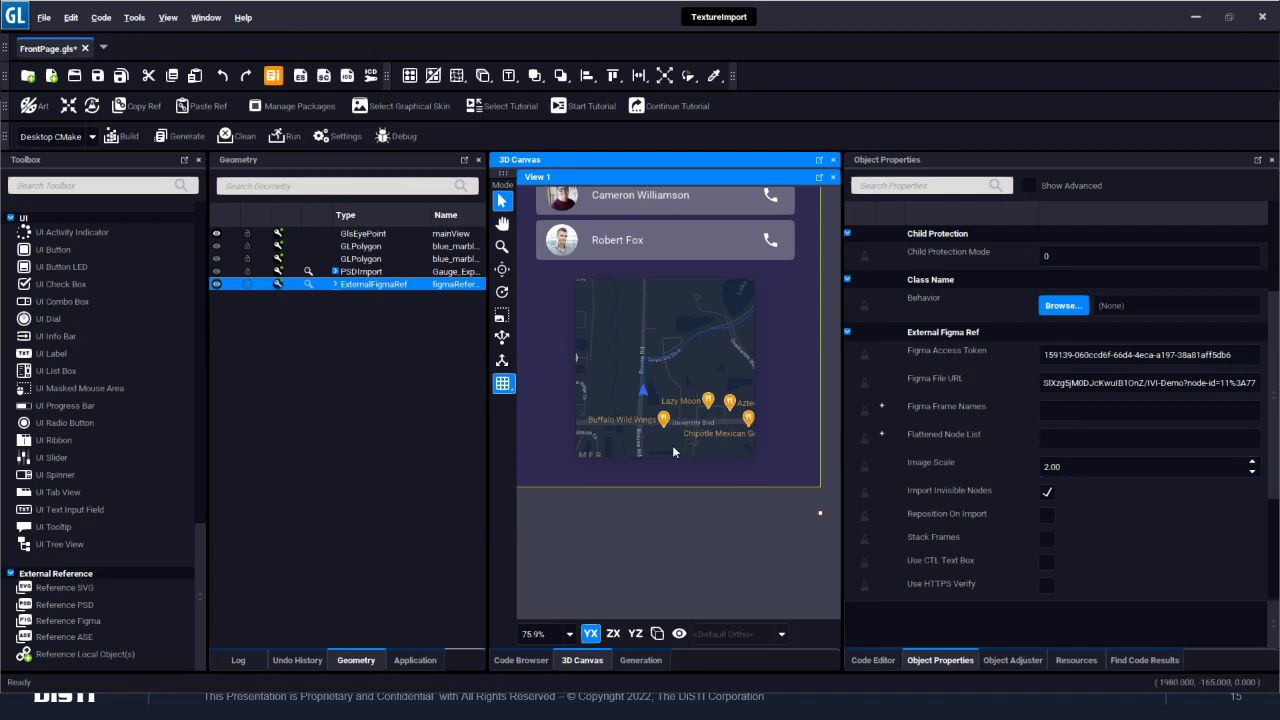
pyautogui.scroll(-4, 632, 442)
pyautogui.scroll(-3, 670, 428)
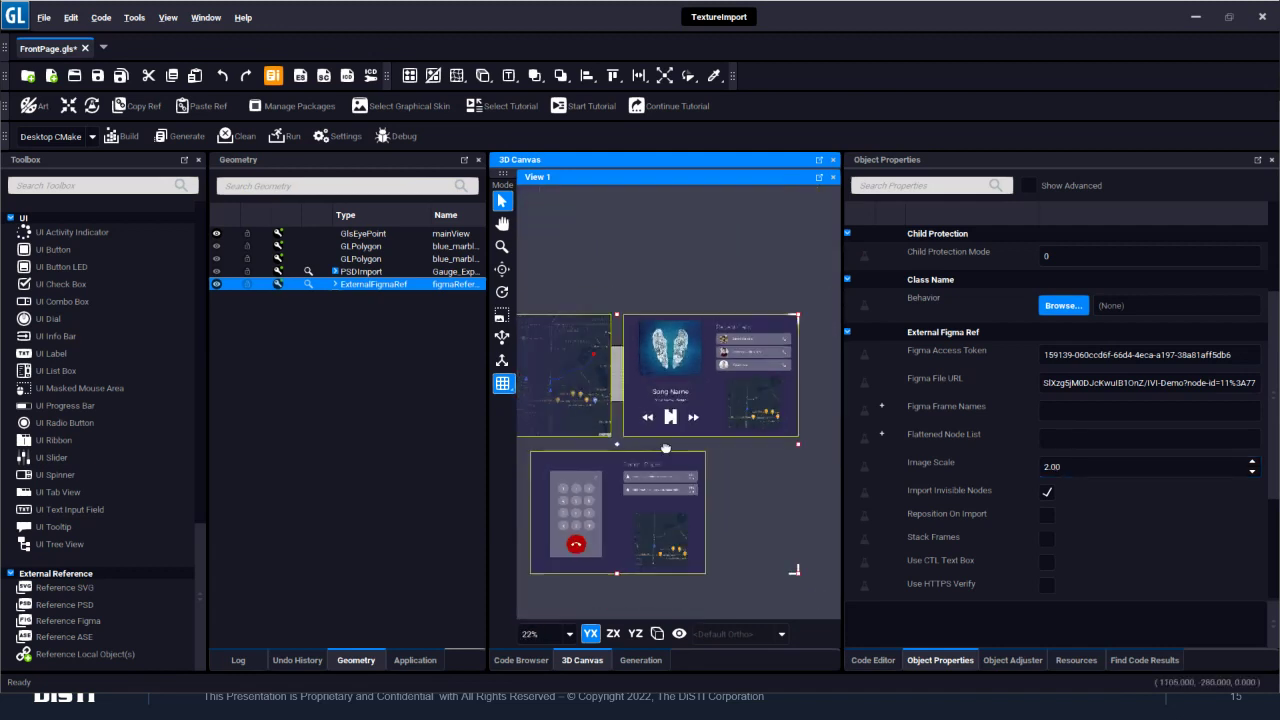
# - Enable Stack Frames for the Figma reference and narrow the Object Properties pane to enlarge the canvas
pyautogui.moveTo(660, 446); pyautogui.dragTo(728, 442)
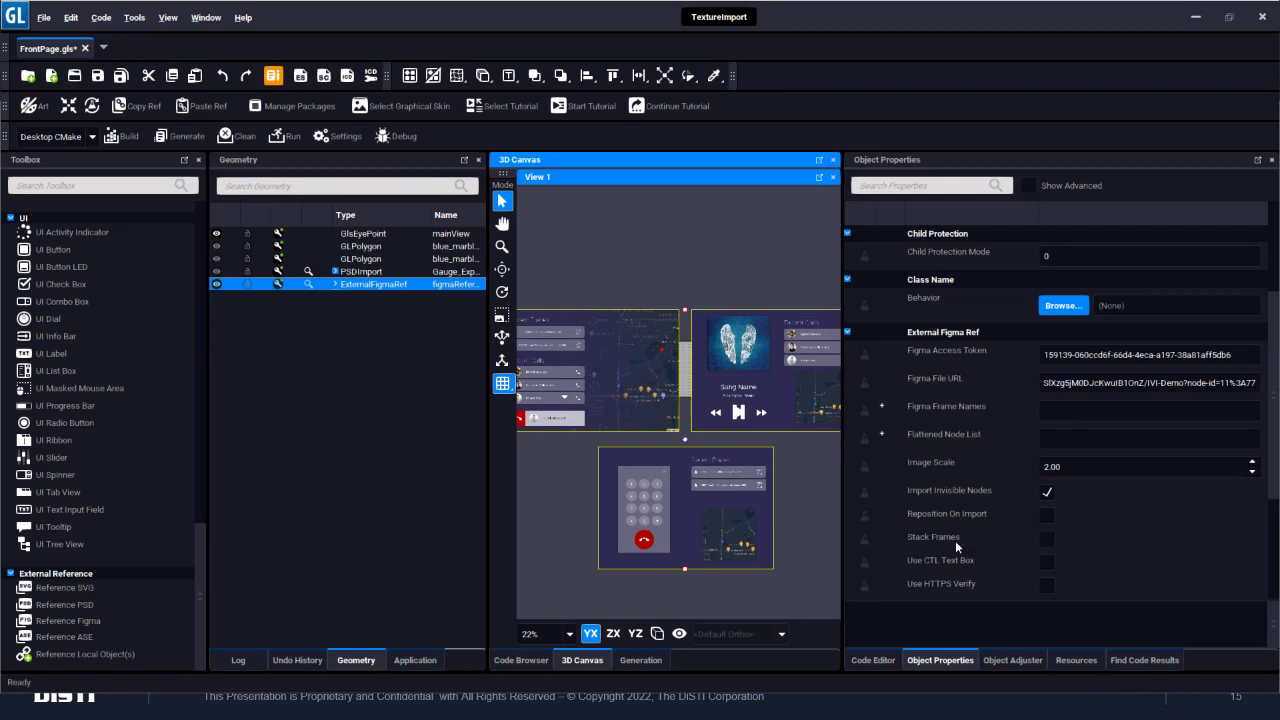
pyautogui.click(1047, 538)
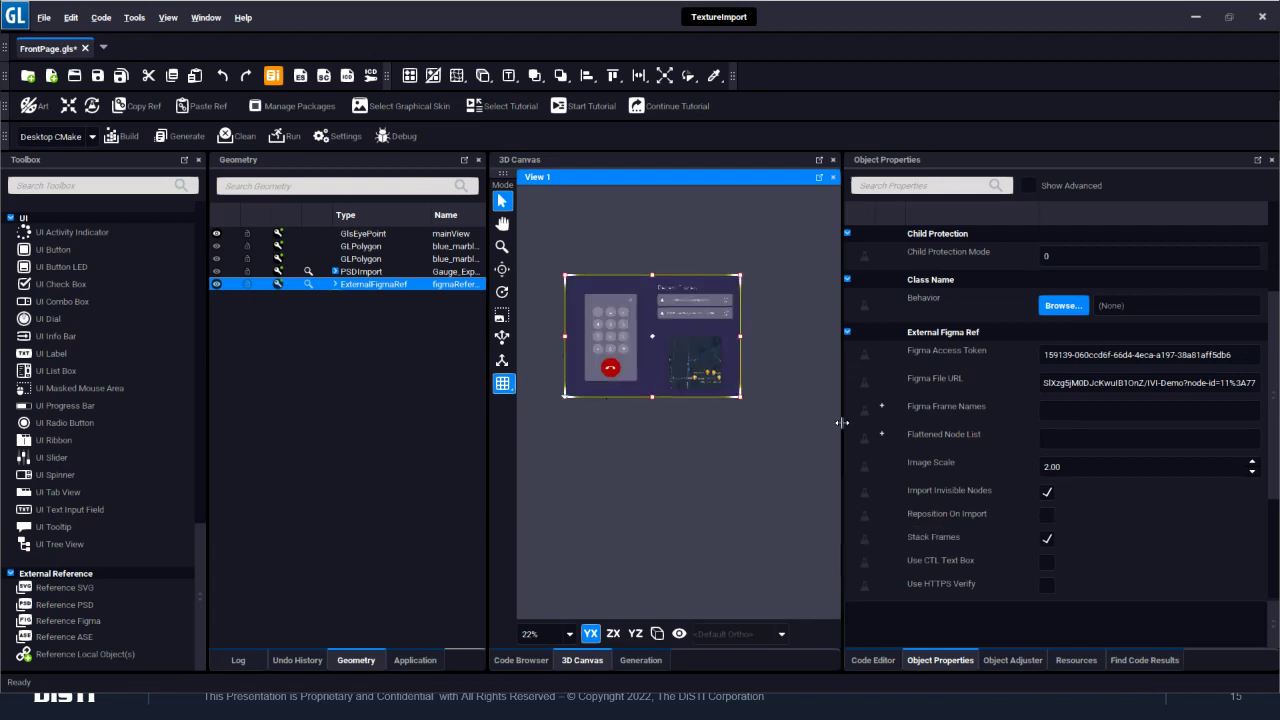
pyautogui.moveTo(842, 422); pyautogui.dragTo(897, 422)
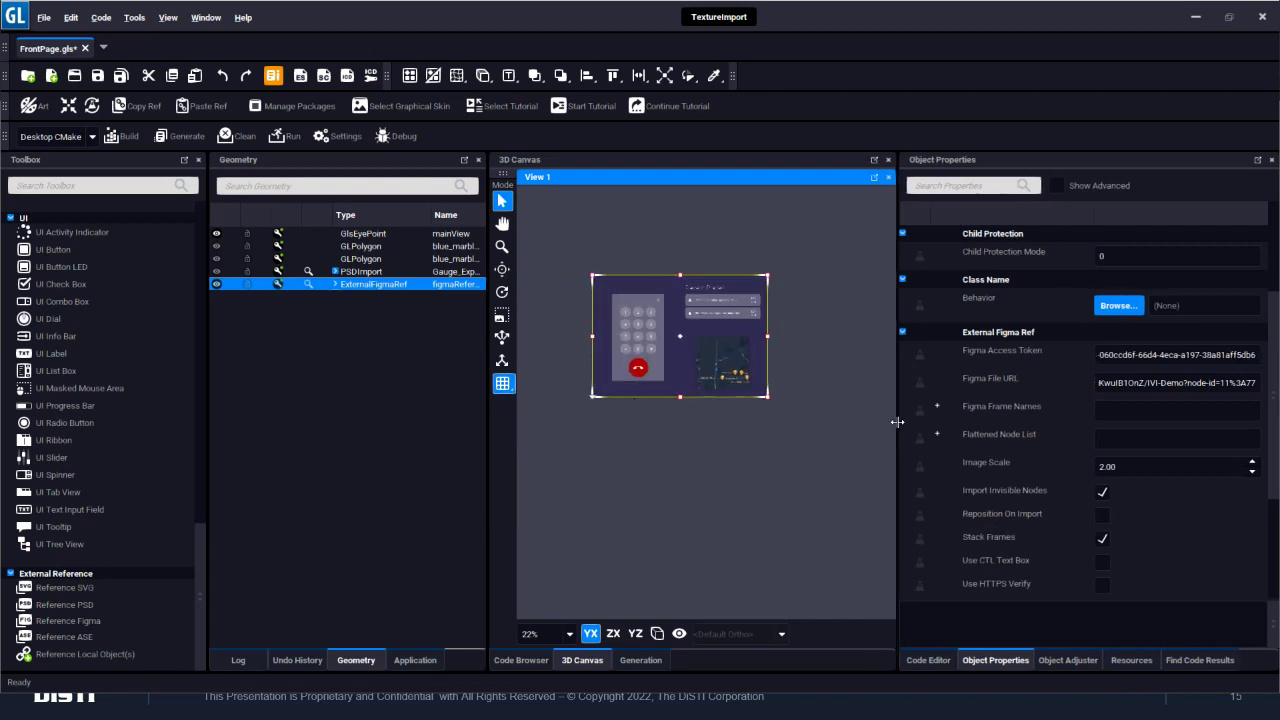
# - Expand the Figma reference in the widened Geometry tree and examine its map, music and call screen frames and the map screen's child objects
pyautogui.click(334, 284)
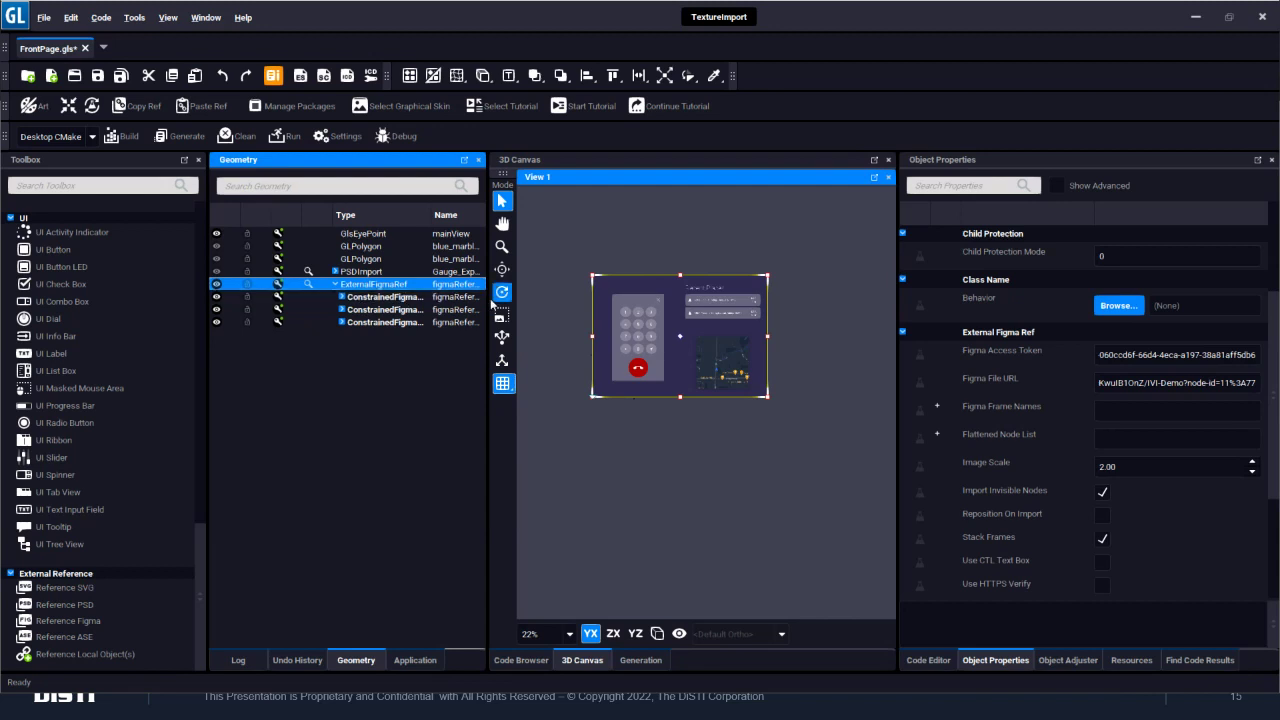
pyautogui.moveTo(489, 305); pyautogui.dragTo(550, 305)
pyautogui.click(427, 298)
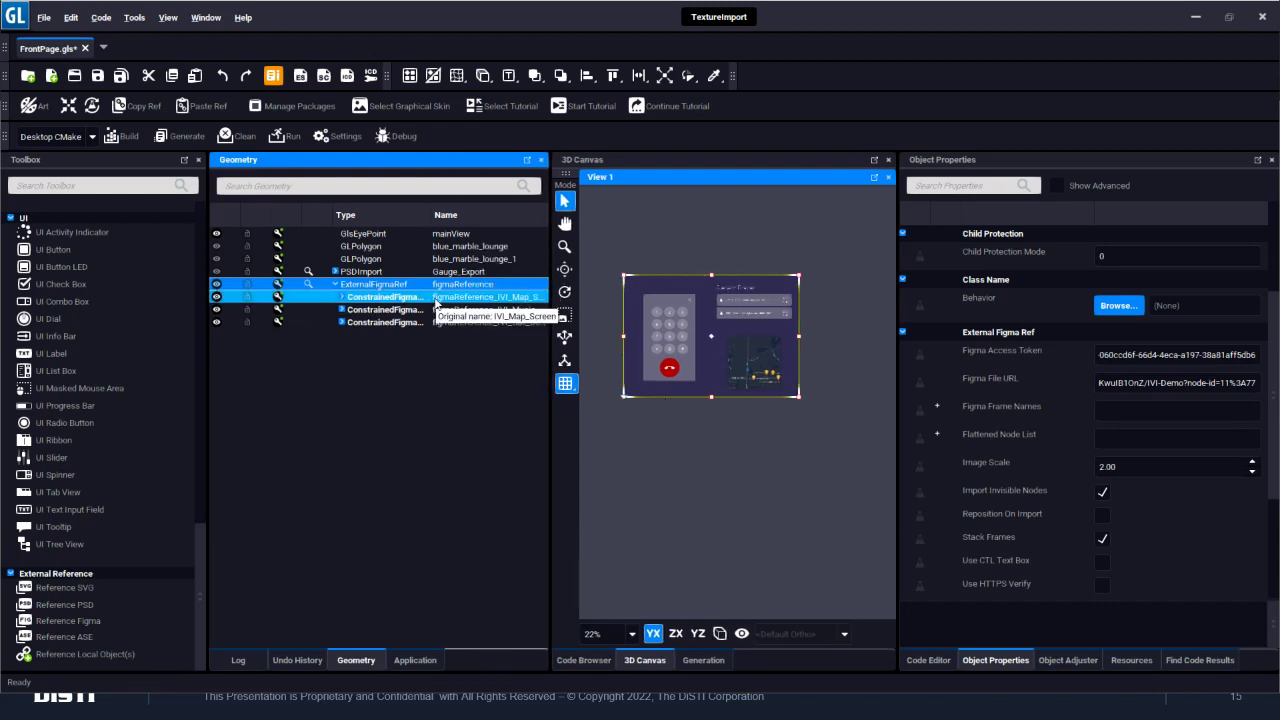
pyautogui.press('Left')
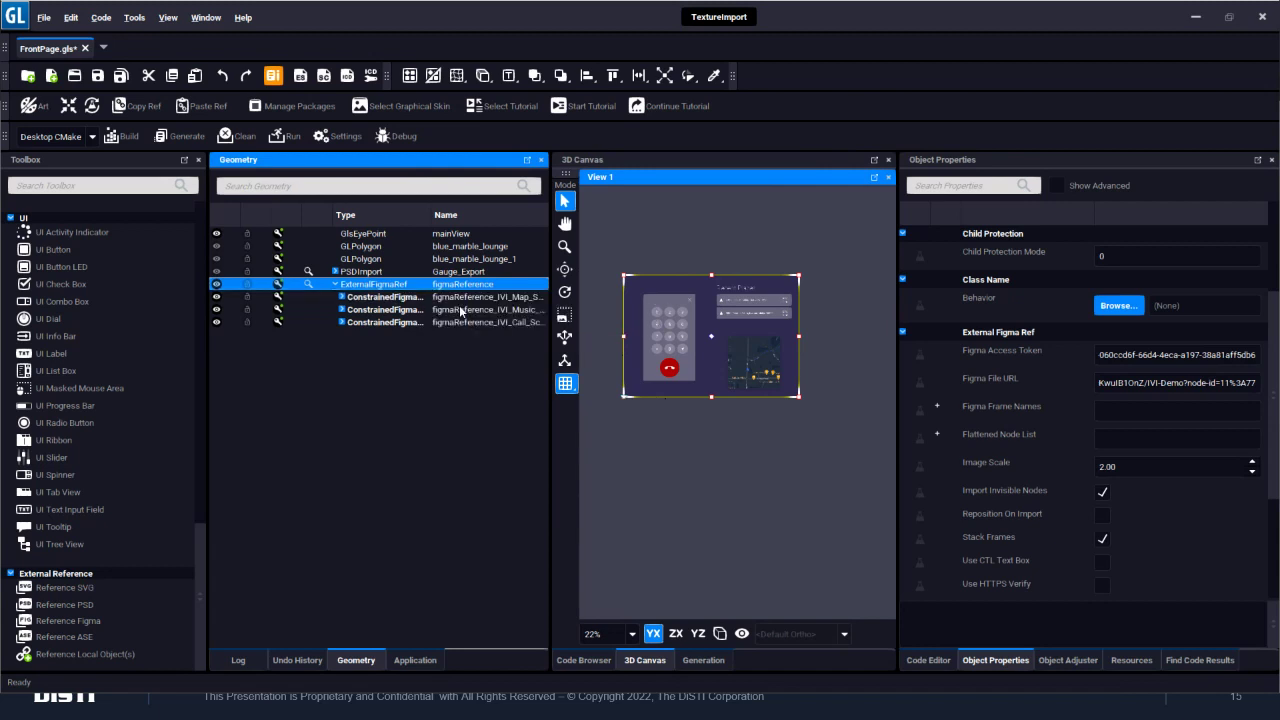
pyautogui.click(461, 322)
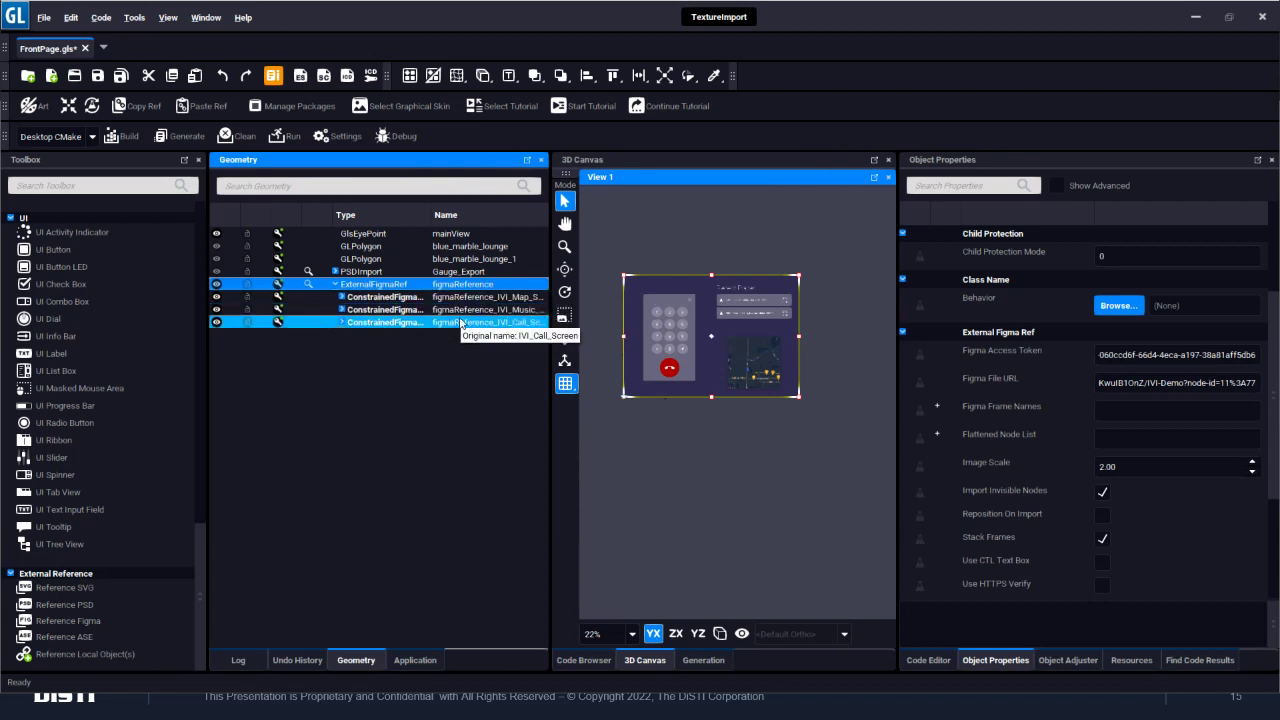
pyautogui.click(463, 311)
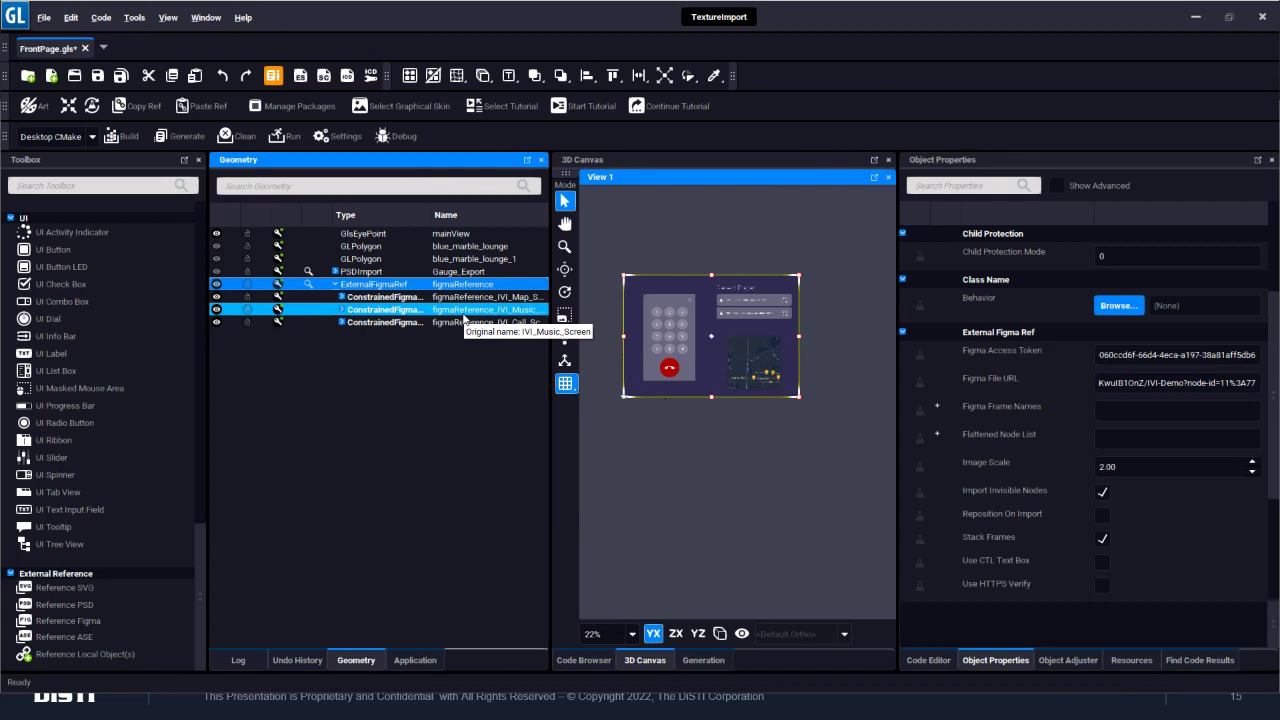
pyautogui.click(345, 300)
pyautogui.click(344, 298)
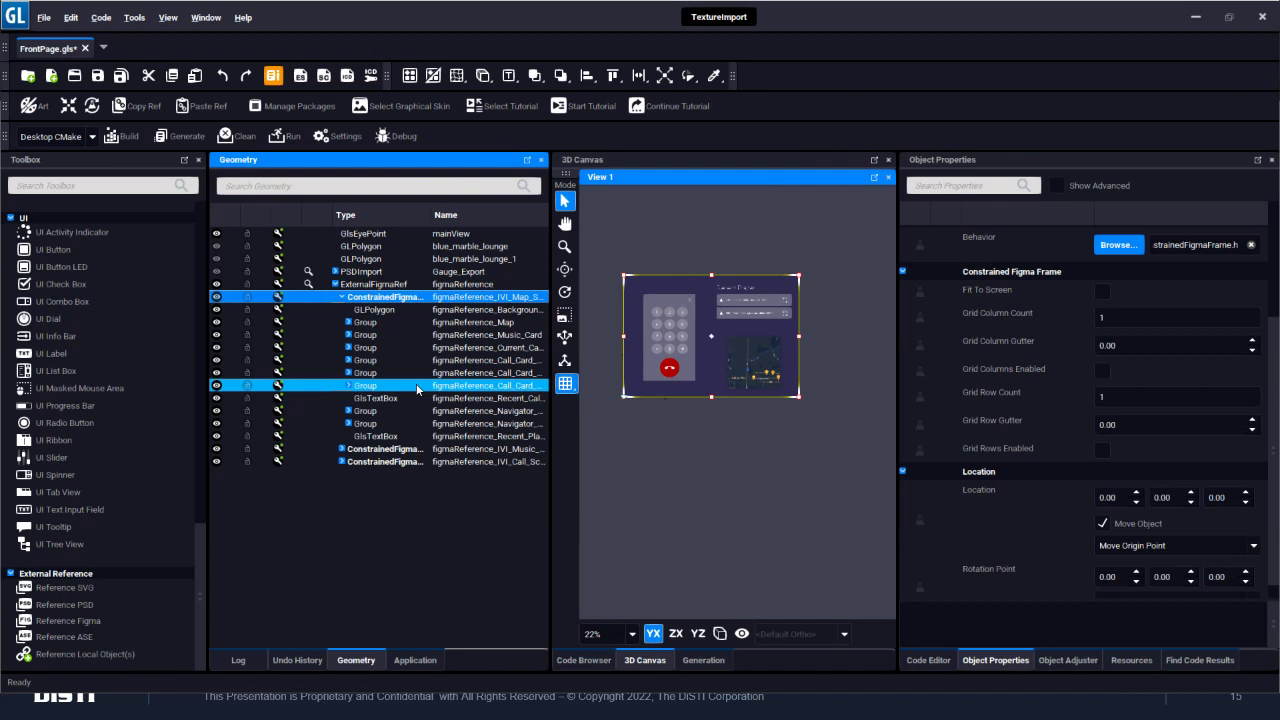
pyautogui.click(342, 297)
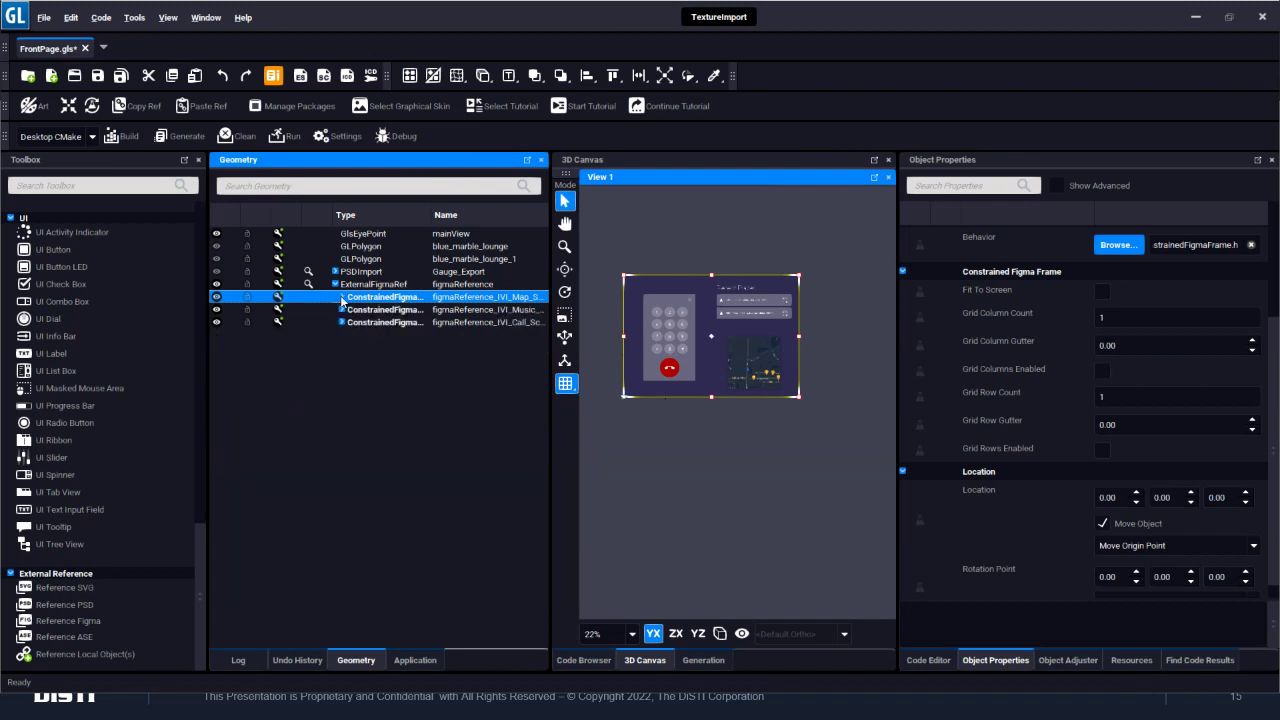
# - Hide the stacked call and music screens to view the map screen beneath, and show both again
pyautogui.click(216, 322)
pyautogui.click(216, 322)
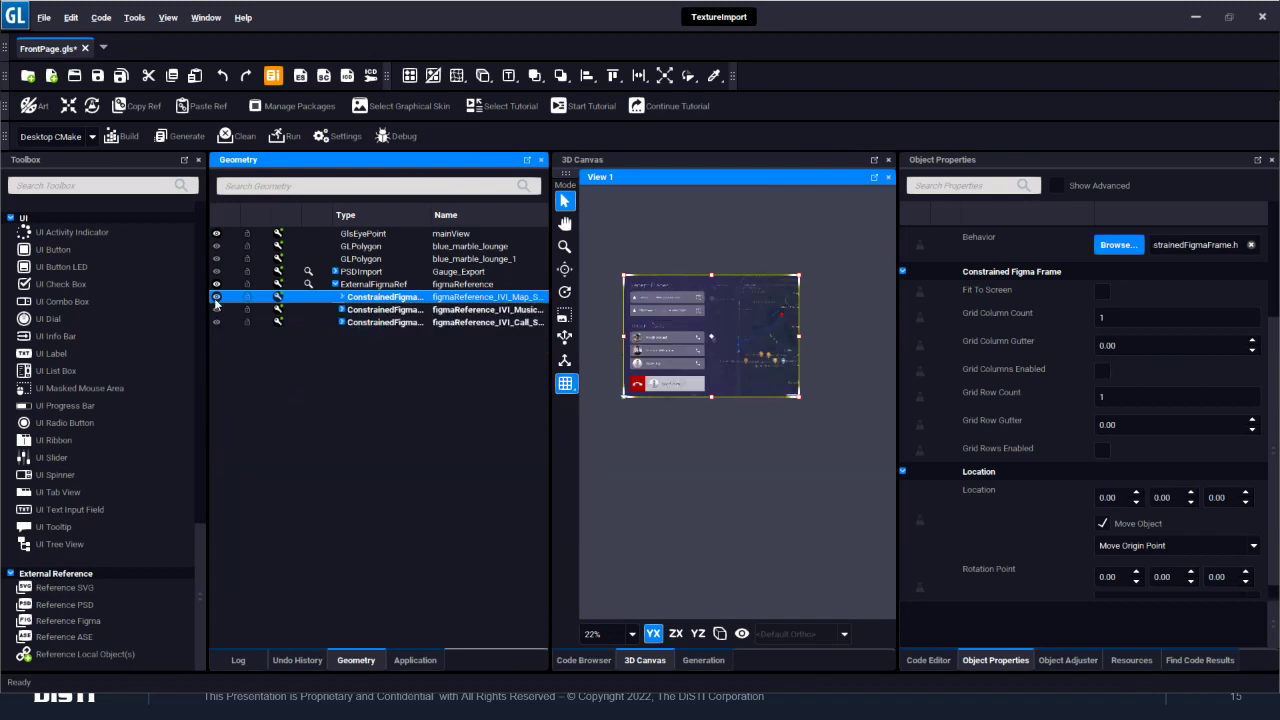
pyautogui.click(218, 310)
pyautogui.click(216, 322)
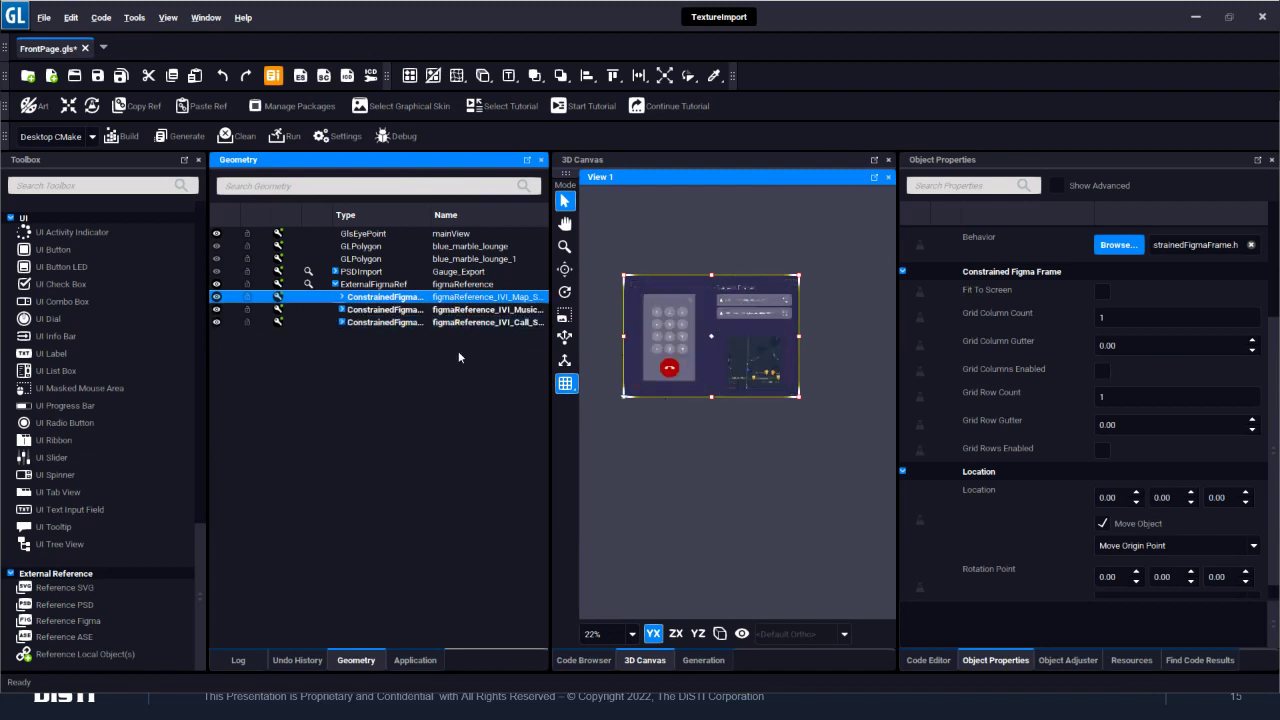
# - Narrow the Geometry pane, select the whole Figma reference, and scale it down from its upper-right corner to about three quarters of its size
pyautogui.moveTo(547, 359); pyautogui.dragTo(354, 355)
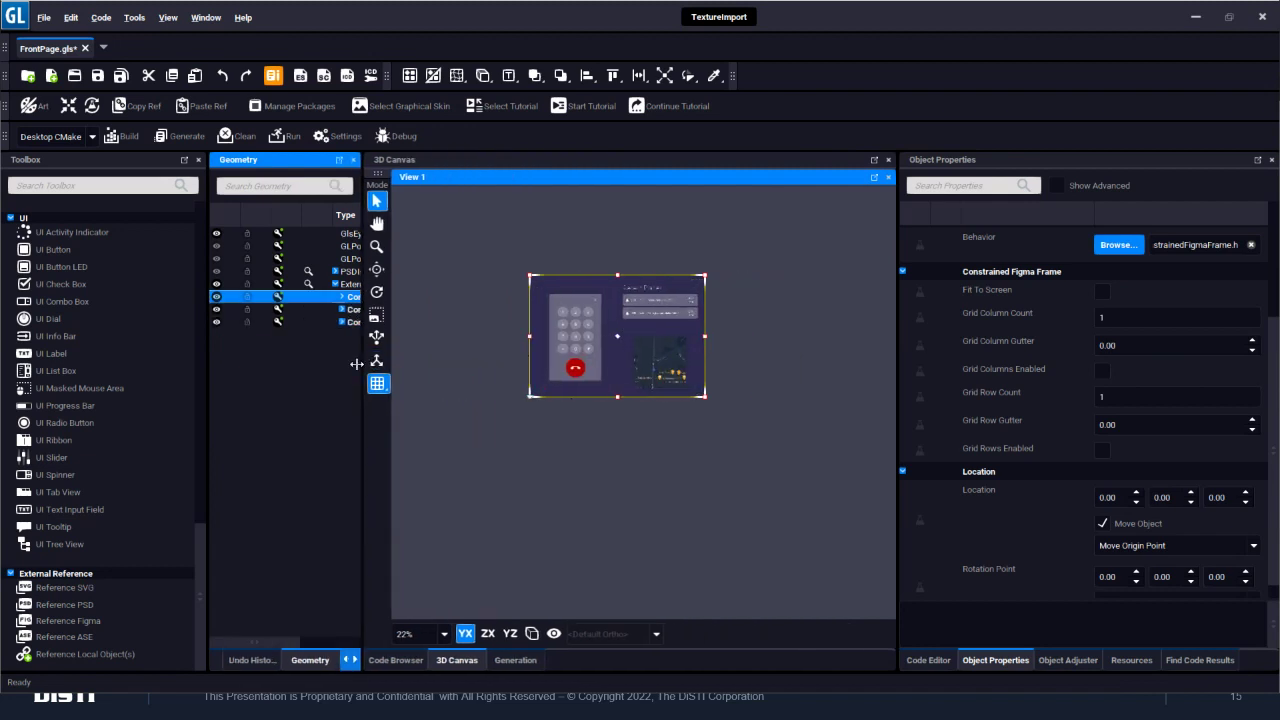
pyautogui.scroll(1, 503, 339)
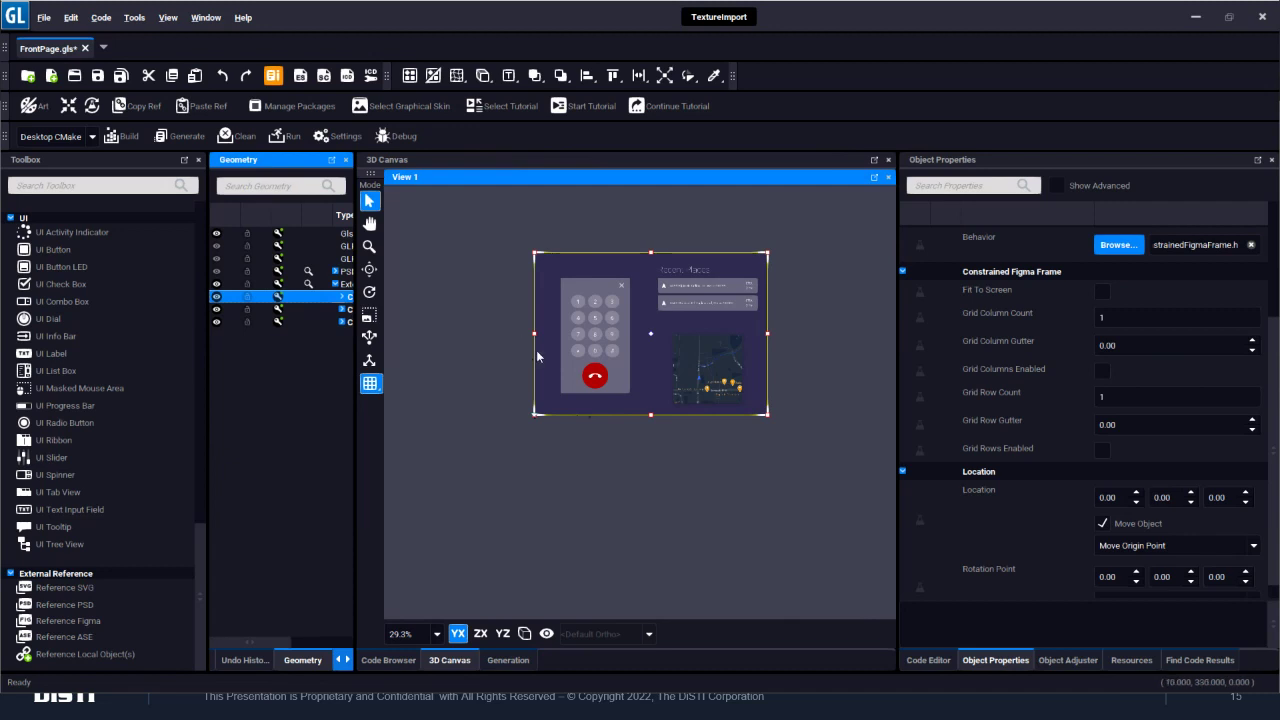
pyautogui.scroll(1, 530, 420)
pyautogui.click(240, 232)
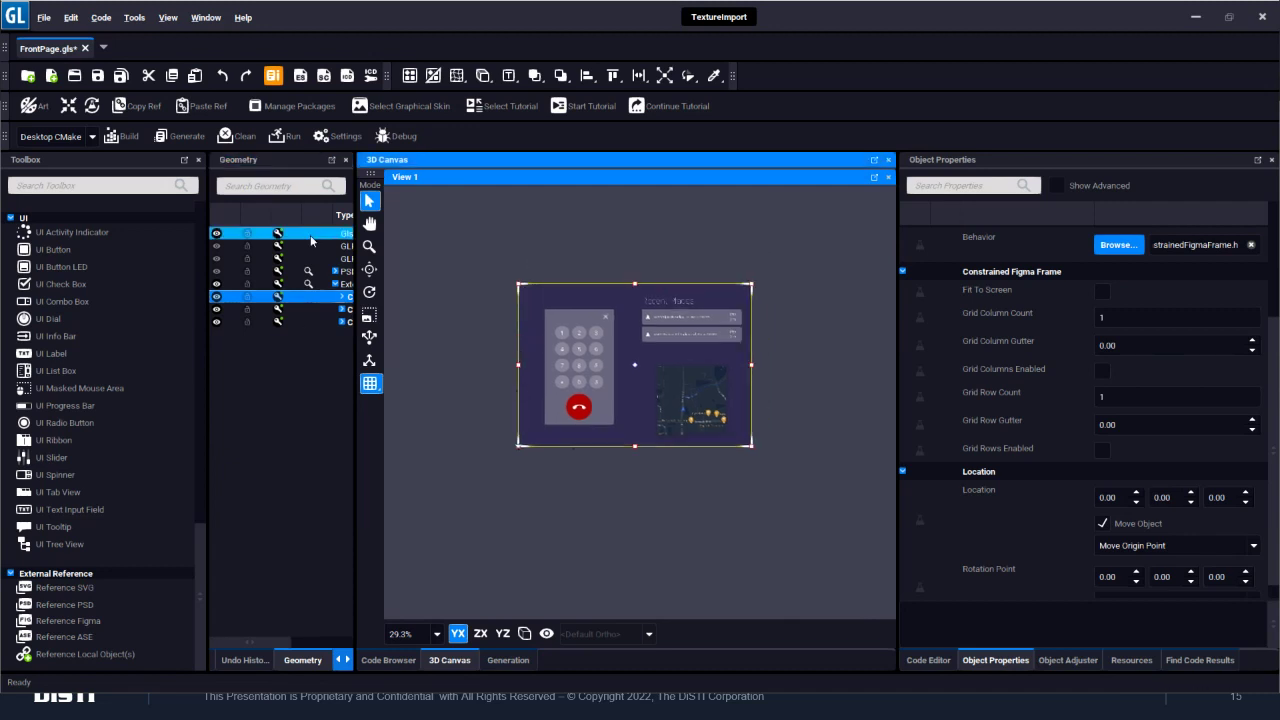
pyautogui.click(240, 284)
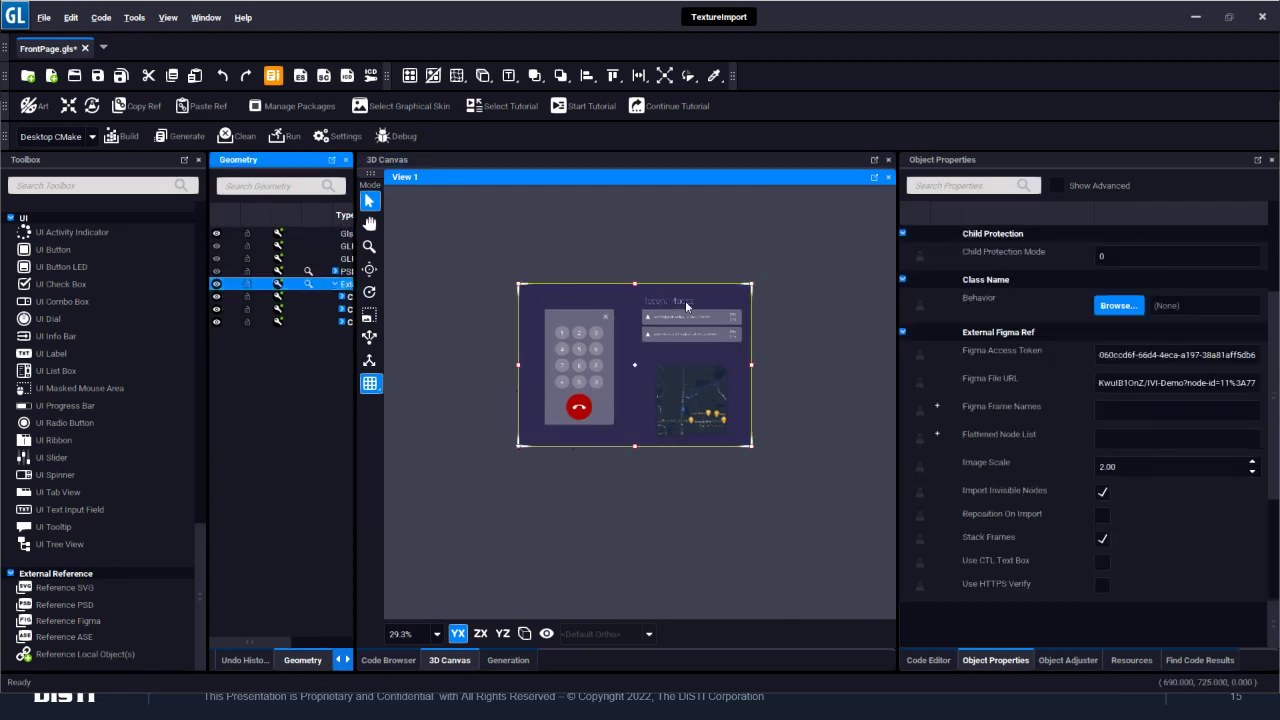
pyautogui.moveTo(753, 282); pyautogui.dragTo(709, 340)
pyautogui.moveTo(695, 357); pyautogui.dragTo(692, 360)
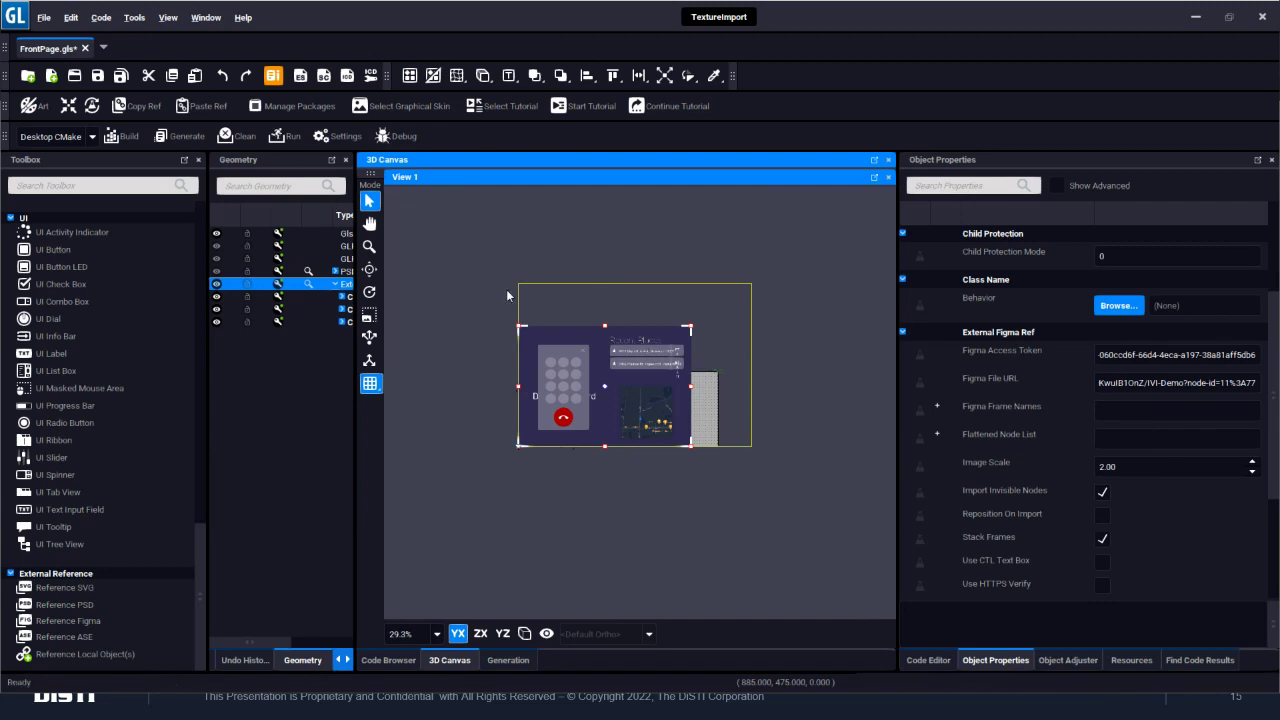
# - Run the Front Page design to check the scaled Figma screens at runtime, and close the preview window
pyautogui.click(281, 135)
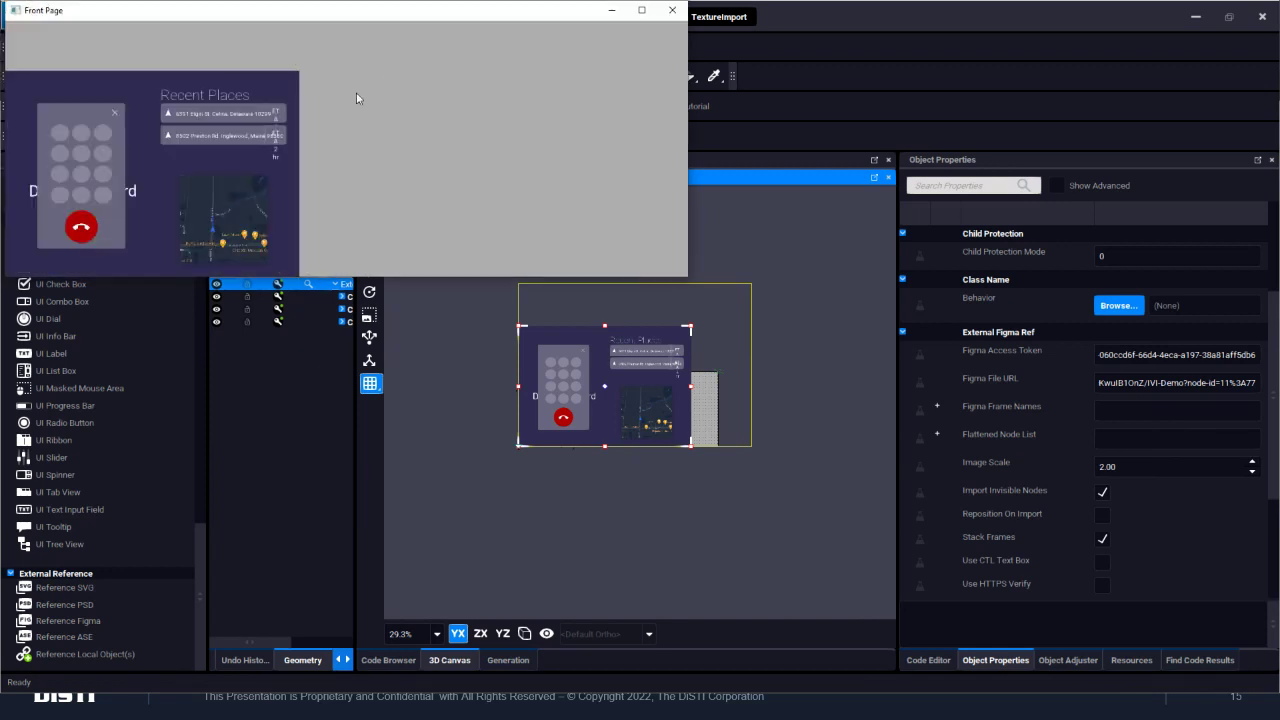
pyautogui.moveTo(334, 12); pyautogui.dragTo(469, 178)
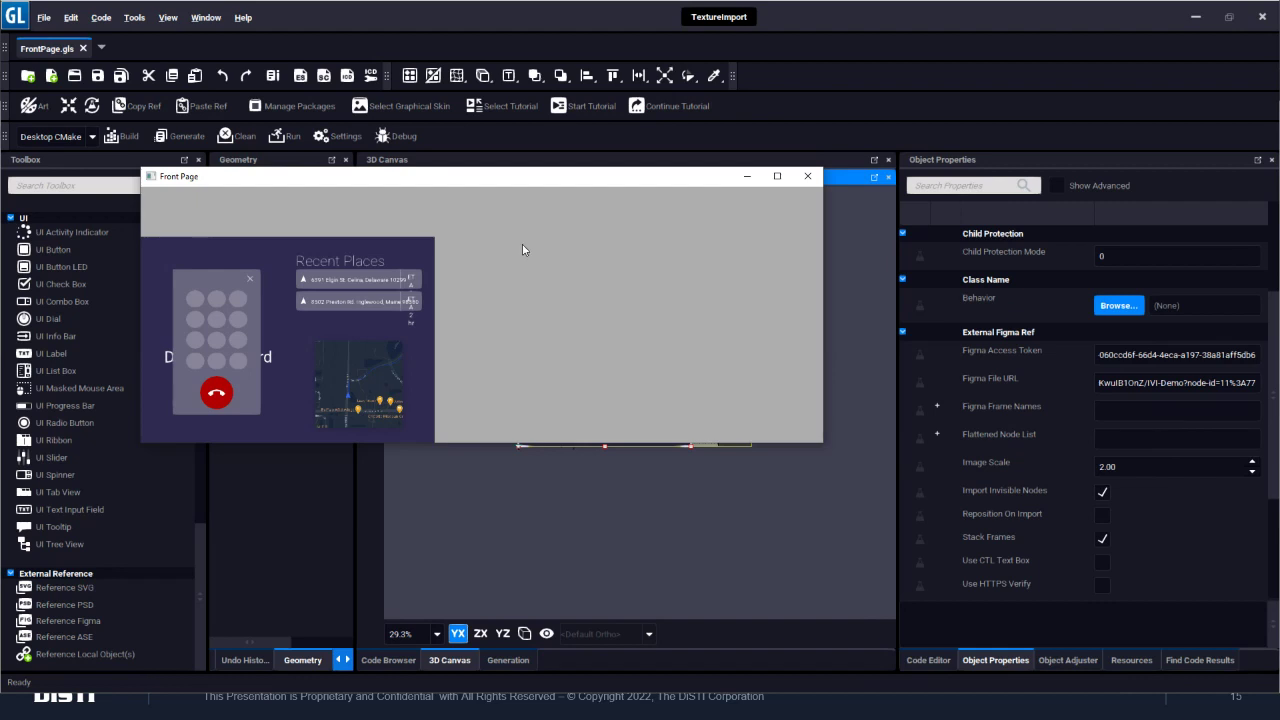
pyautogui.click(808, 176)
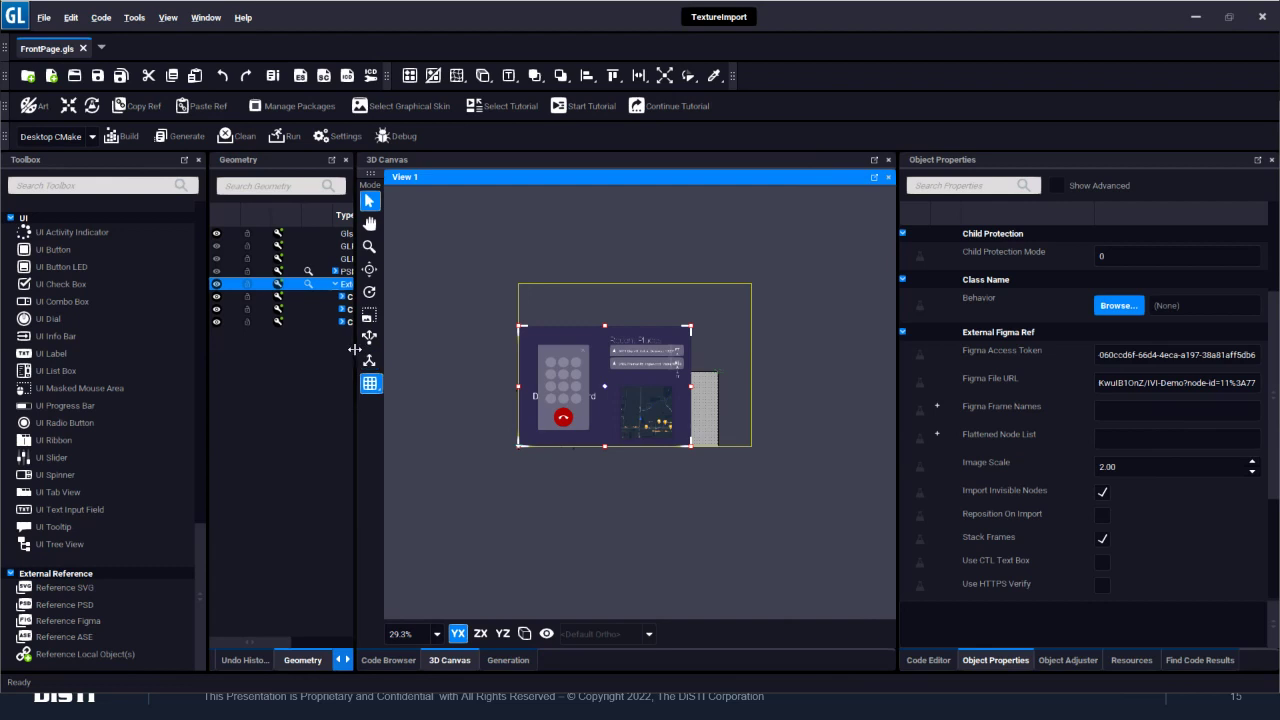
# - Widen the Geometry pane, hide the whole Figma reference, and collapse its child objects
pyautogui.moveTo(354, 349); pyautogui.dragTo(467, 350)
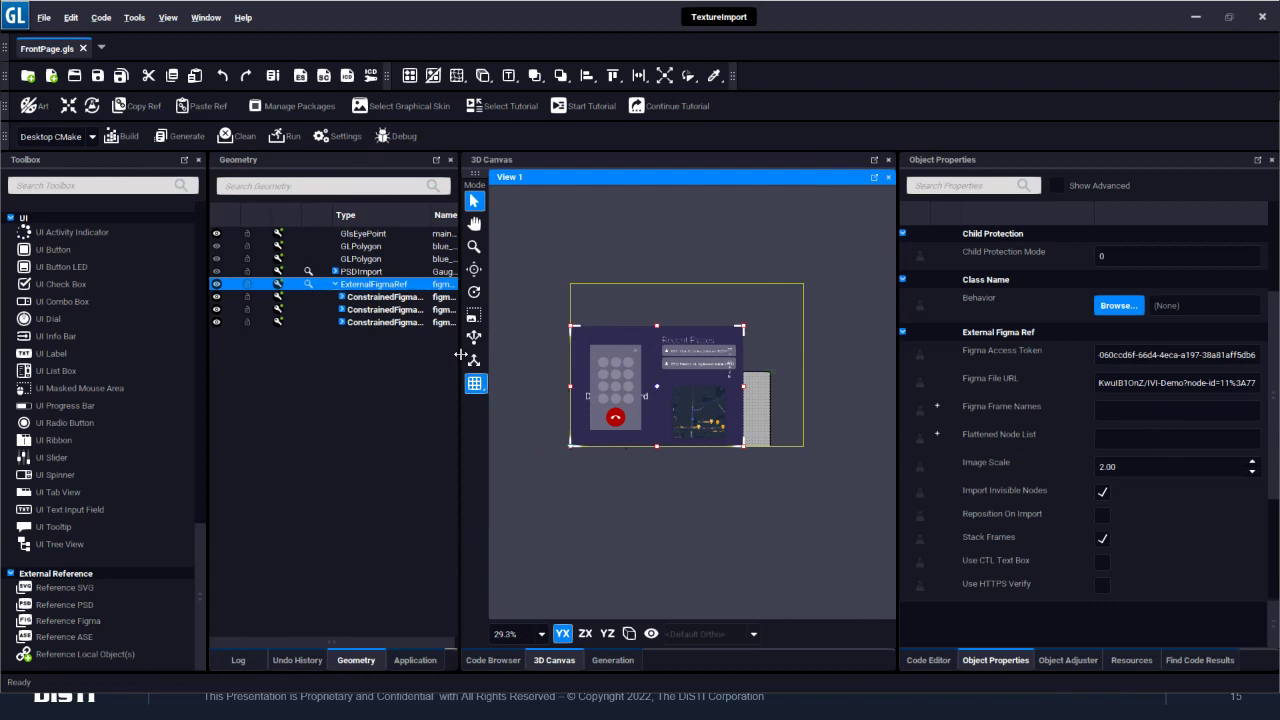
pyautogui.click(217, 285)
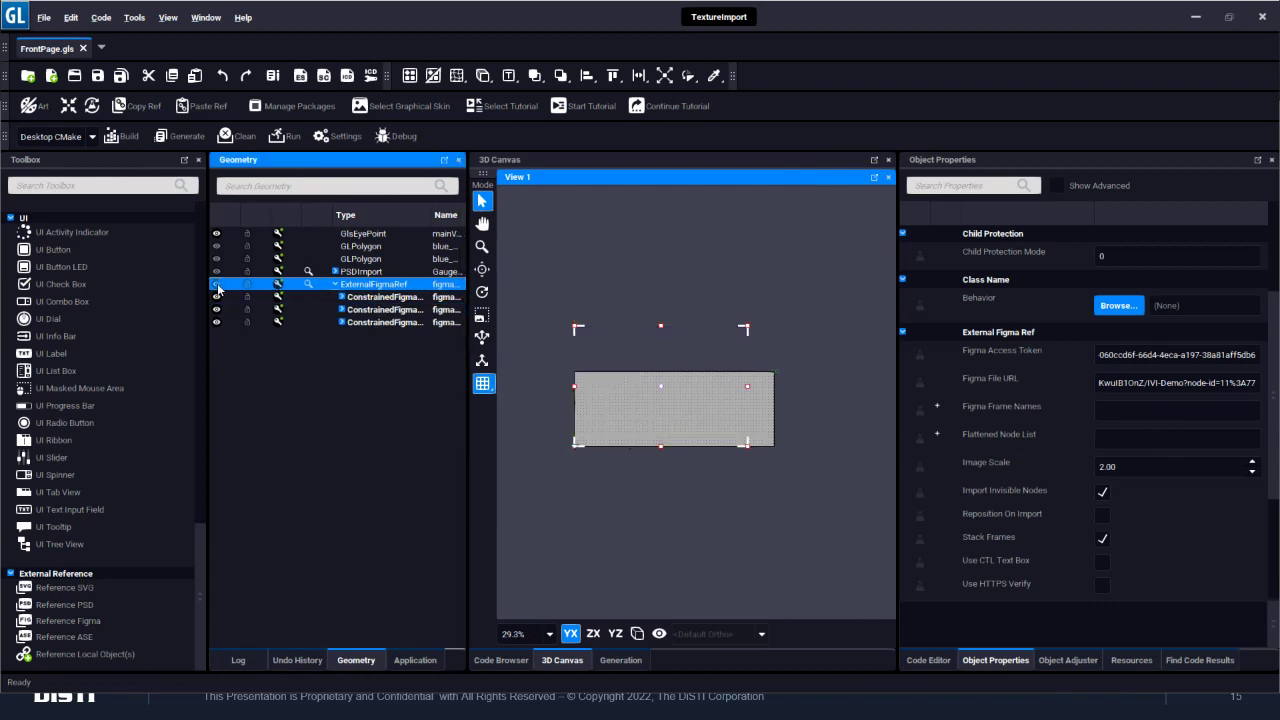
pyautogui.click(336, 285)
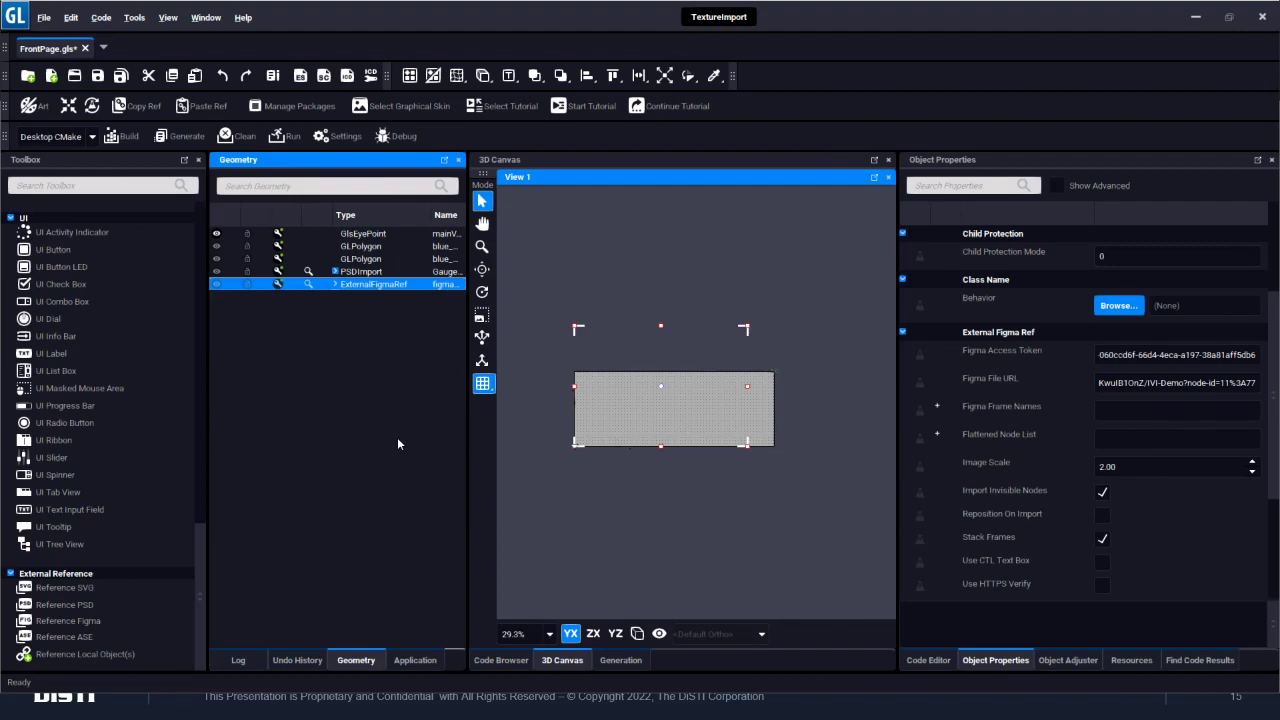
# - Switch to the presentation and advance to the Figma importer documentation slide
pyautogui.hotkey('alt', 'Tab')
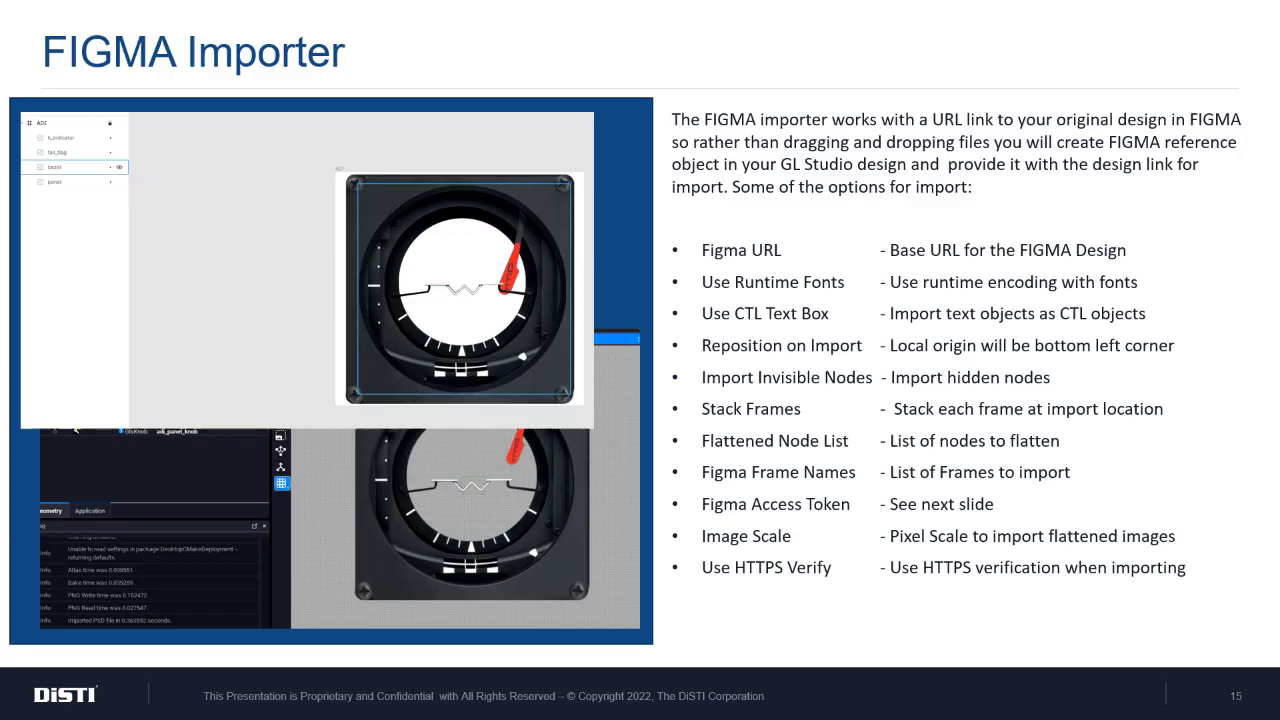
pyautogui.press('Right')
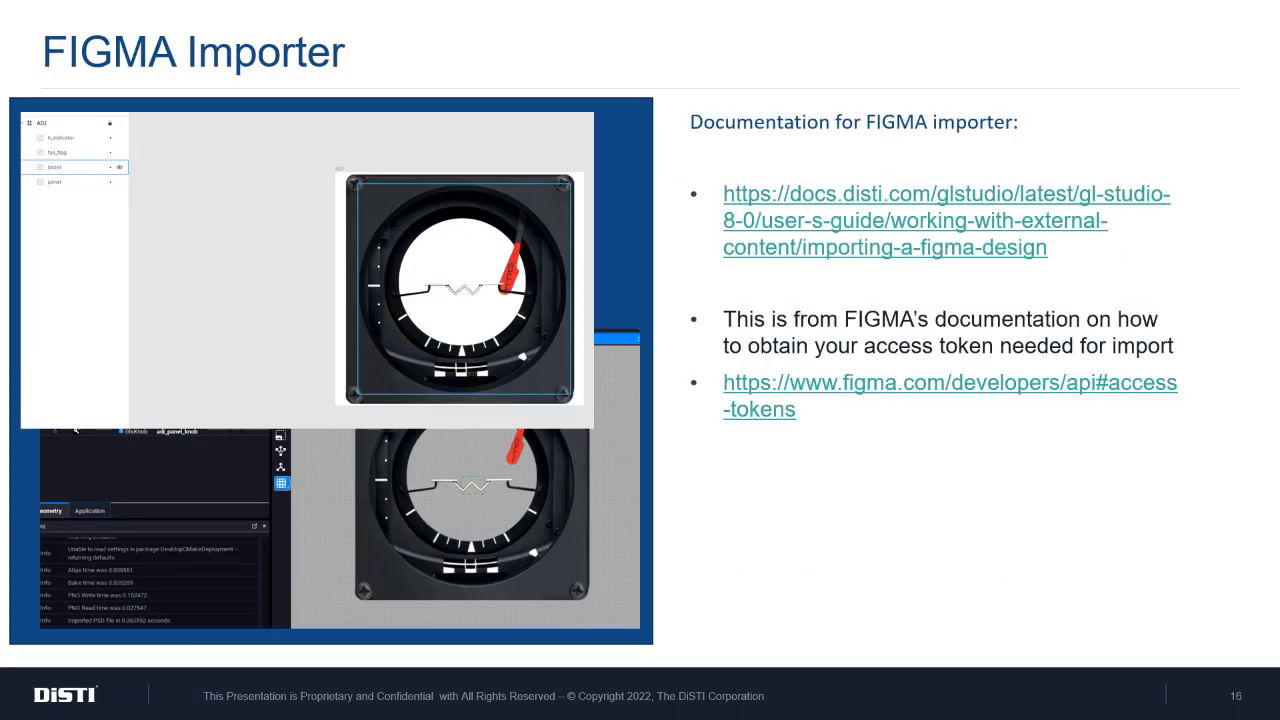
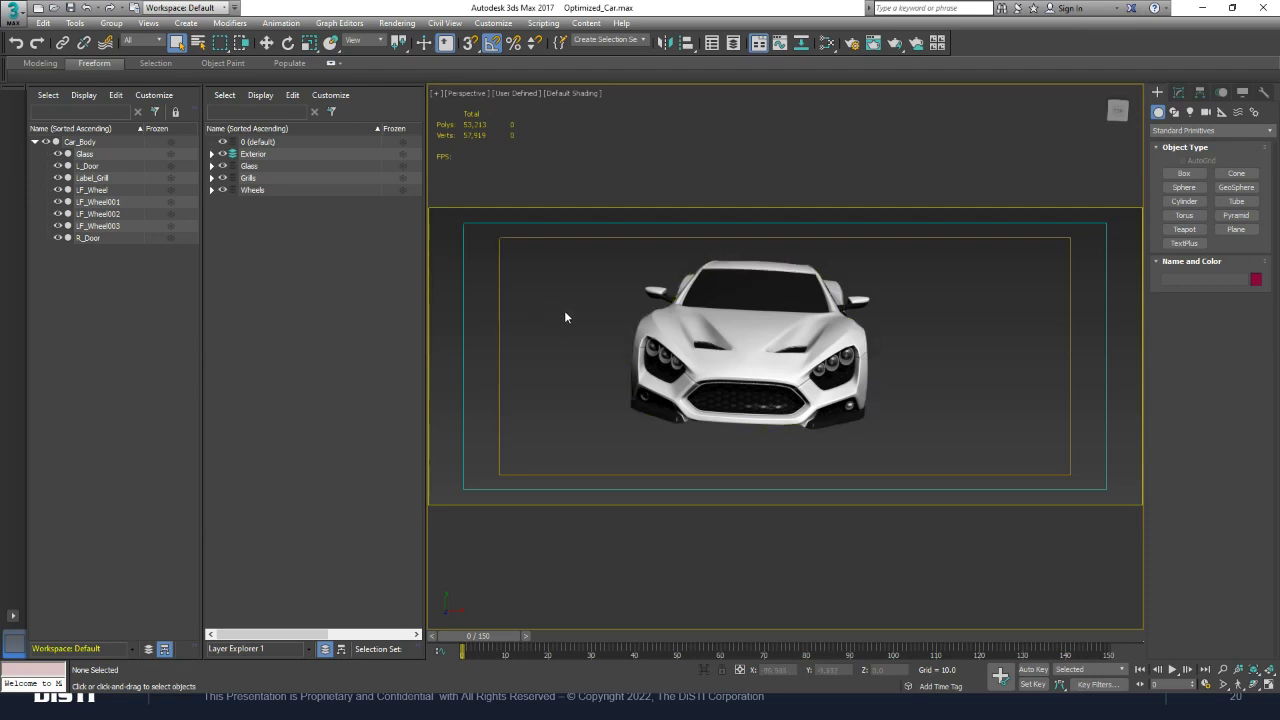
# - Examine the ASCII Scene Export (*.ASE) options for the 3ds Max car model using the file name car, and dismiss them without exporting
pyautogui.click(13, 14)
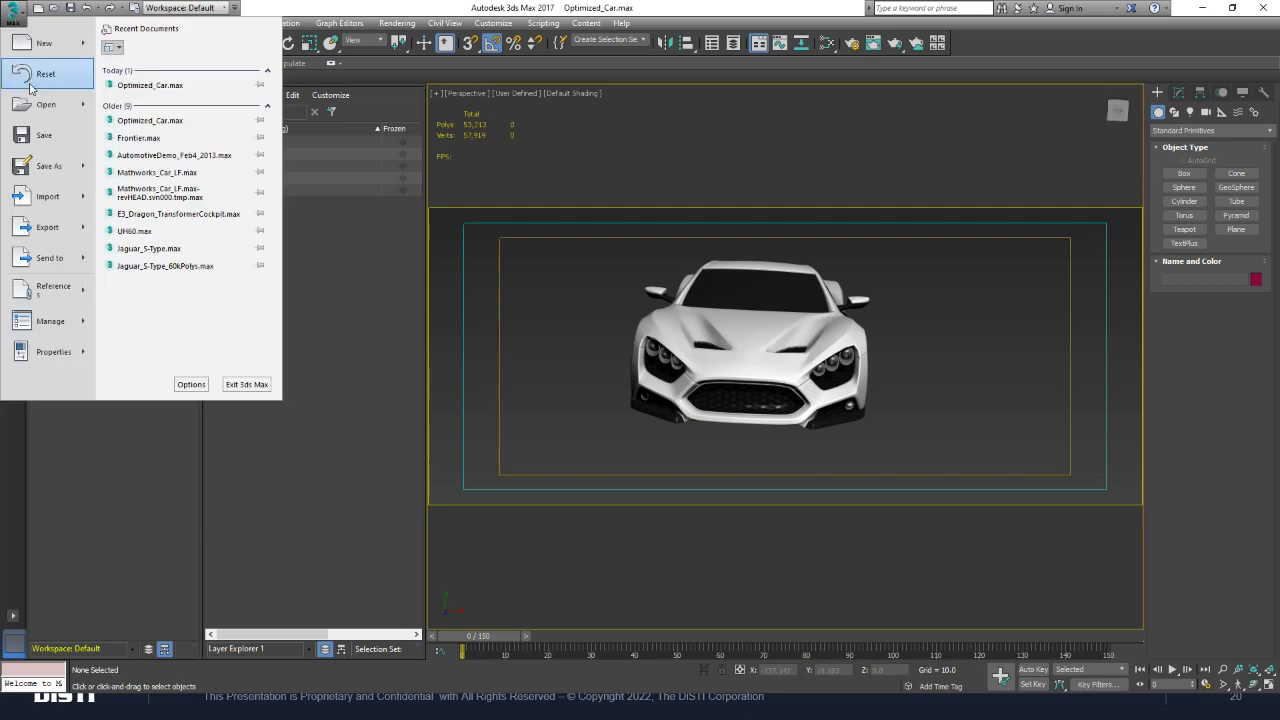
pyautogui.moveTo(64, 232)
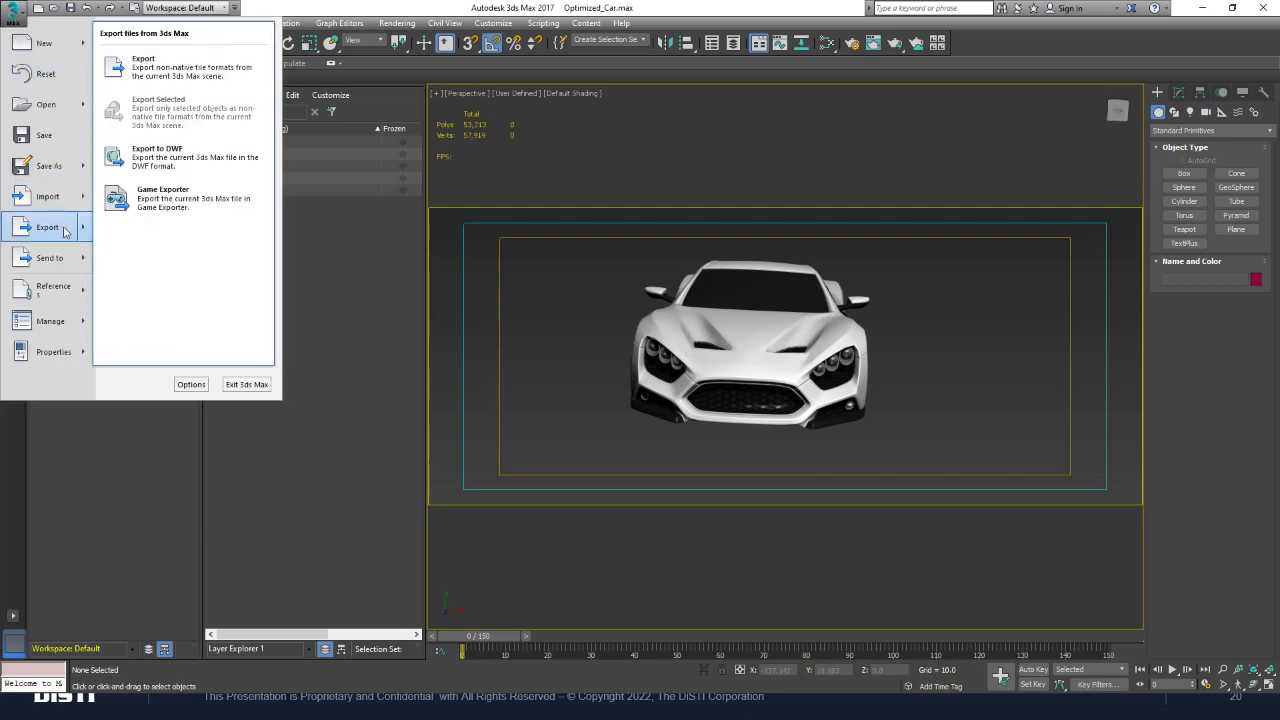
pyautogui.click(206, 79)
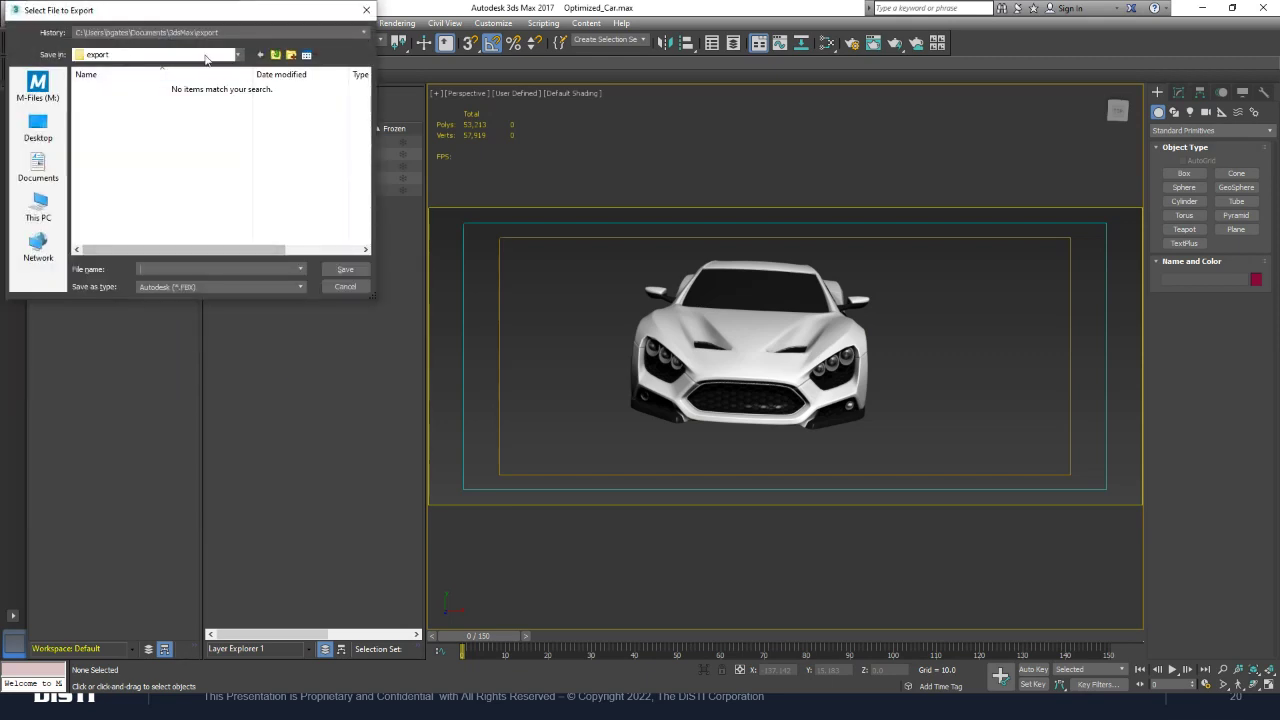
pyautogui.click(252, 270)
pyautogui.write('car')
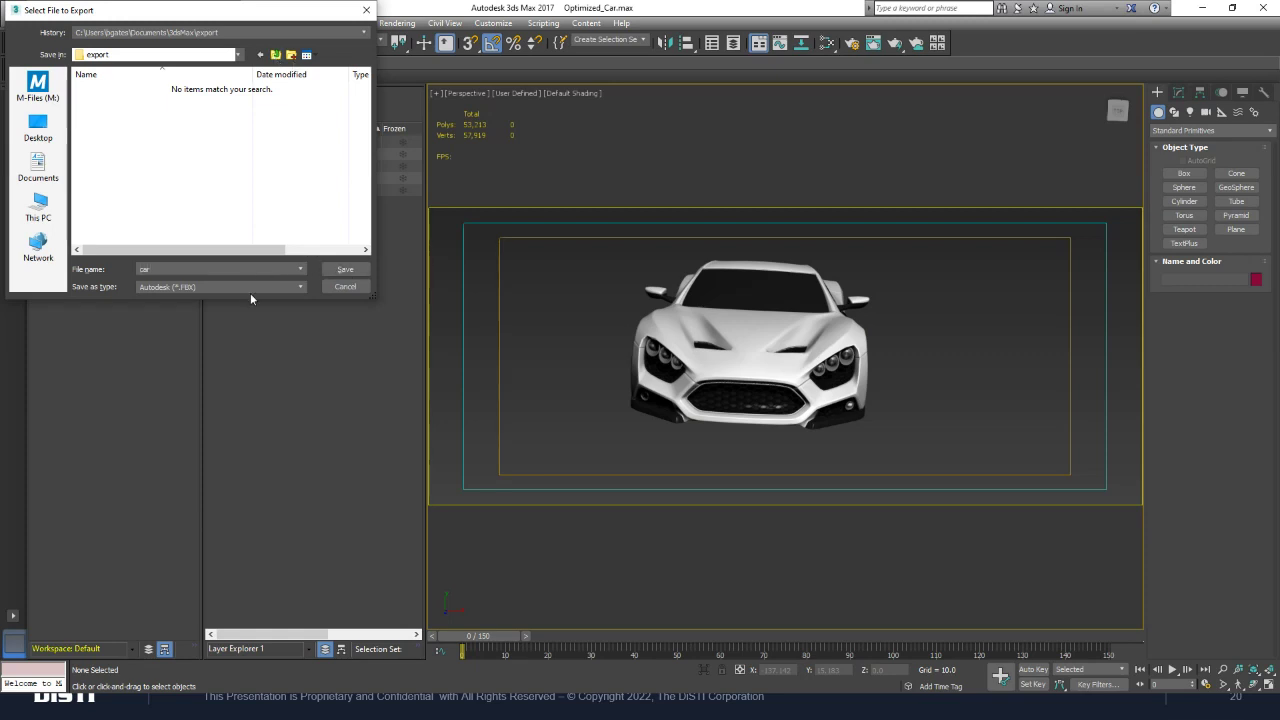
pyautogui.click(250, 292)
pyautogui.click(243, 340)
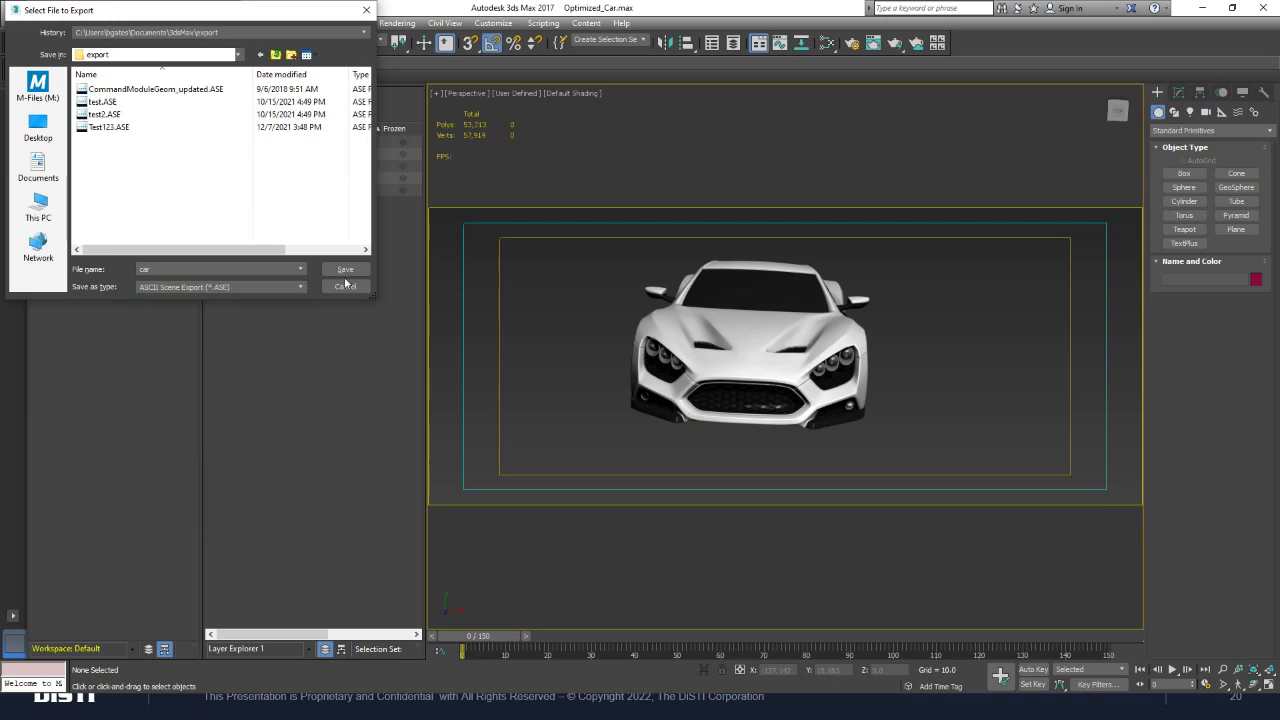
pyautogui.click(345, 269)
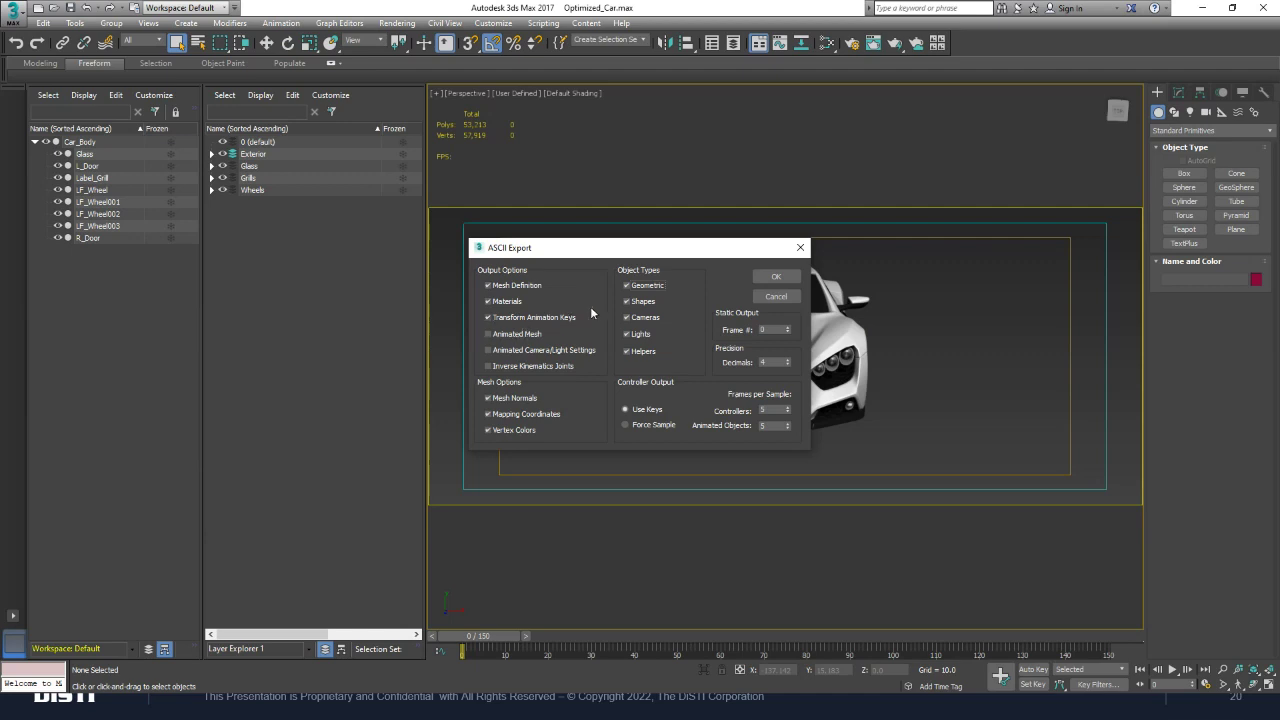
pyautogui.click(800, 247)
# - Switch to GL Studio, bring up File Explorer over it, and open the 3DModels folder inside ArtAssets
pyautogui.hotkey('alt', 'Tab')
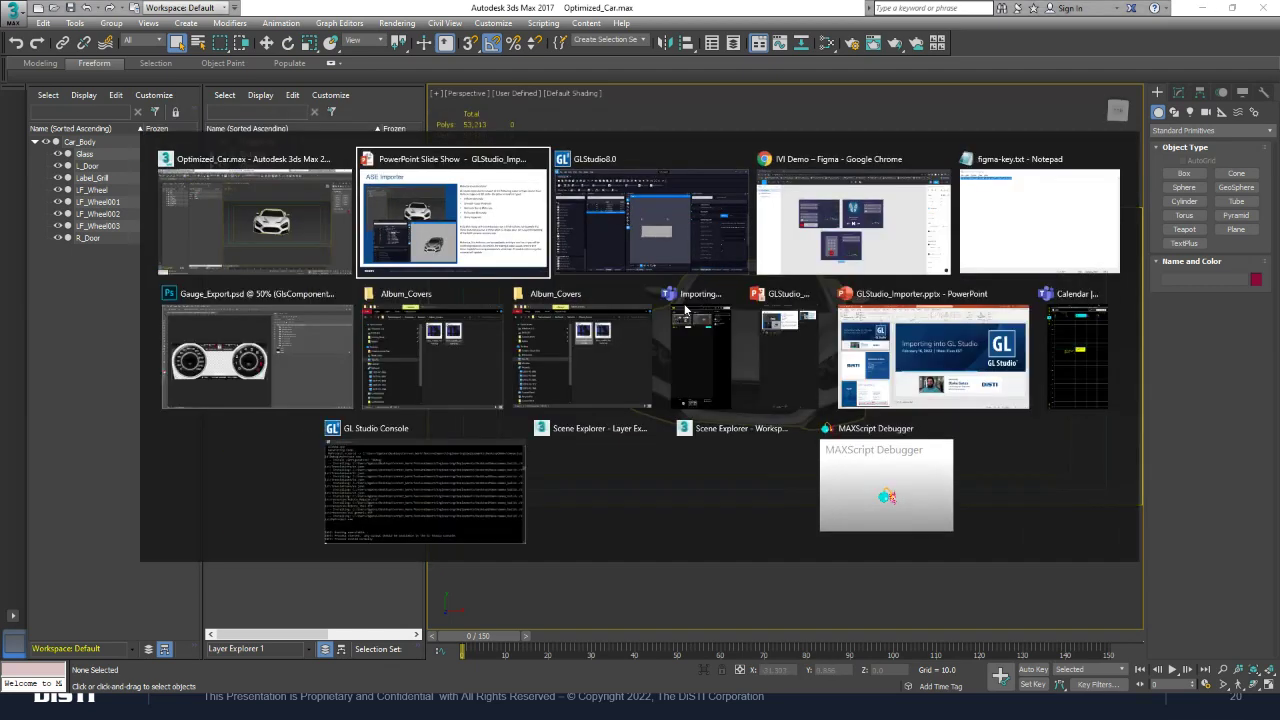
pyautogui.hotkey('alt', 'Tab')
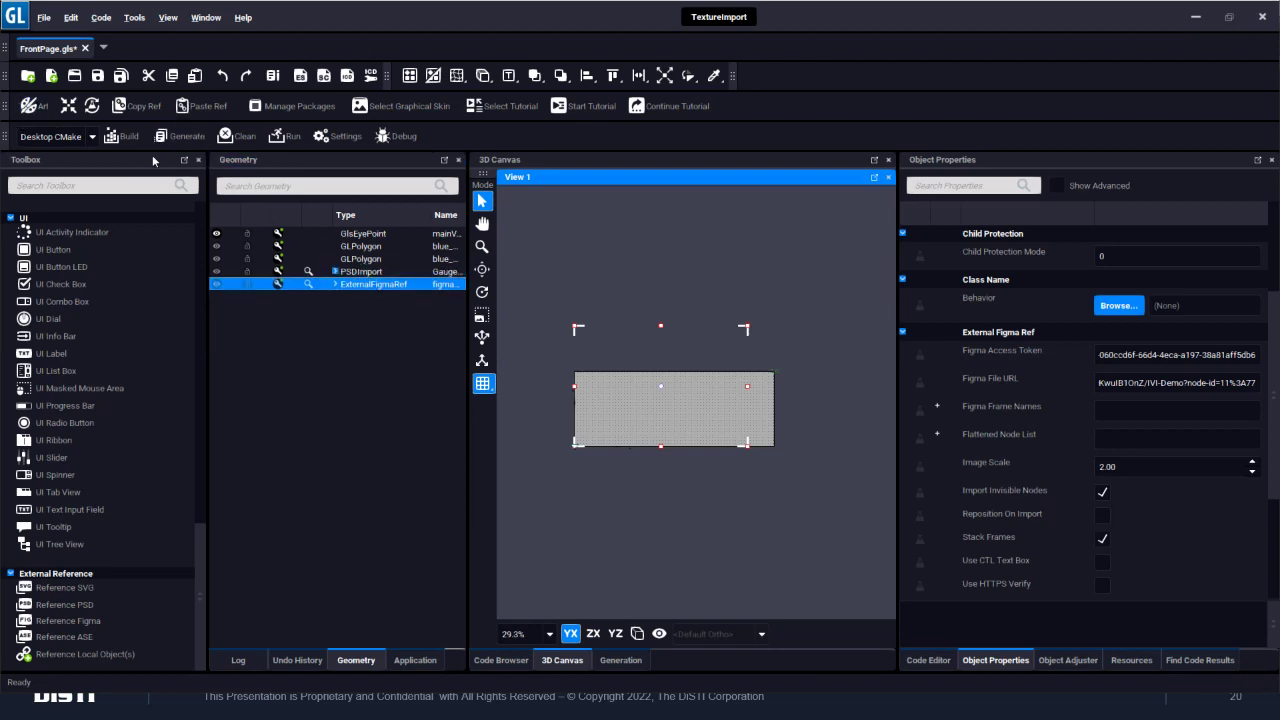
pyautogui.hotkey('alt', 'Tab')
pyautogui.moveTo(851, 250); pyautogui.dragTo(556, 210)
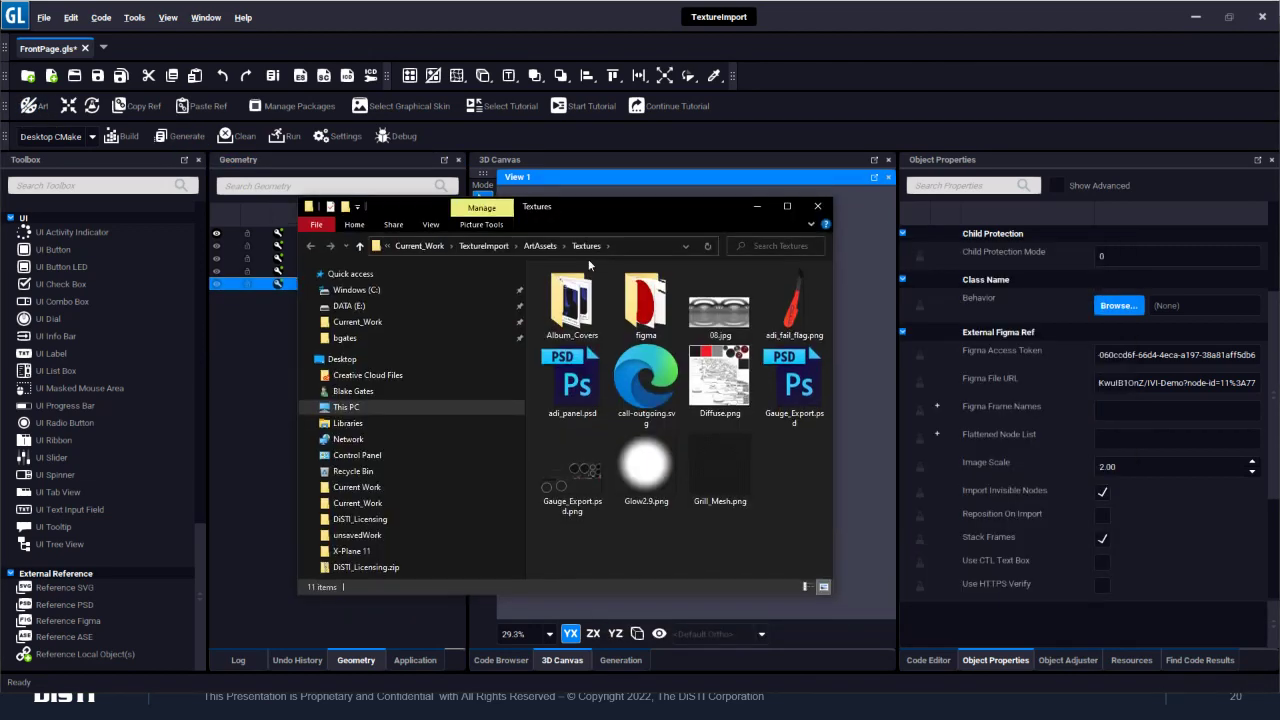
pyautogui.click(540, 245)
pyautogui.doubleClick(645, 290)
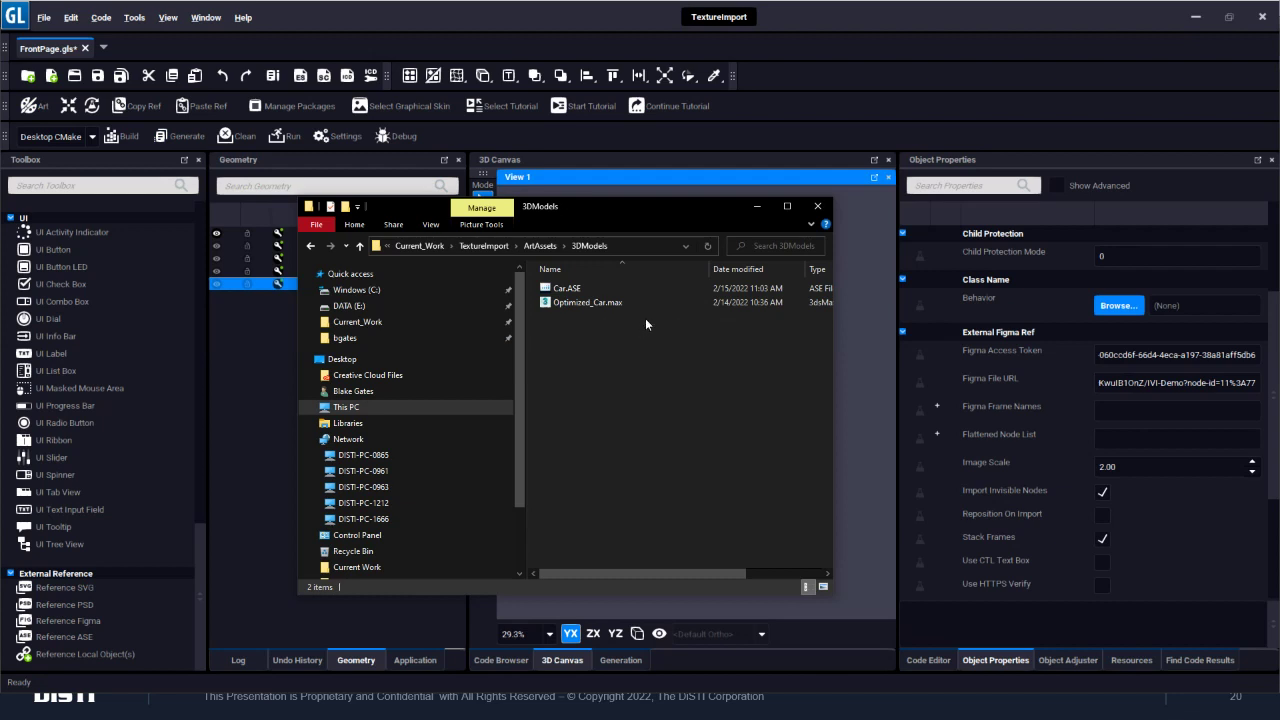
# - Import Car.ASE from the 3DModels folder onto the GL Studio canvas and minimize File Explorer
pyautogui.moveTo(635, 215); pyautogui.dragTo(364, 183)
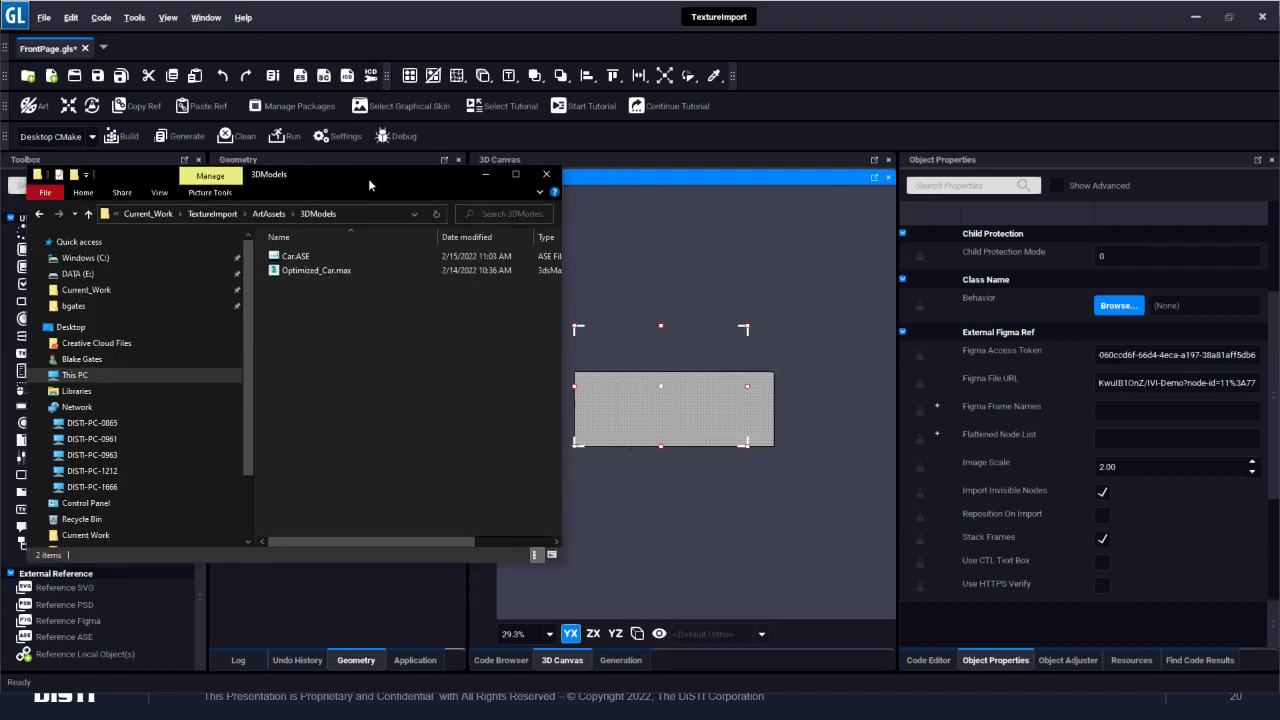
pyautogui.click(351, 262)
pyautogui.moveTo(351, 265); pyautogui.dragTo(640, 410)
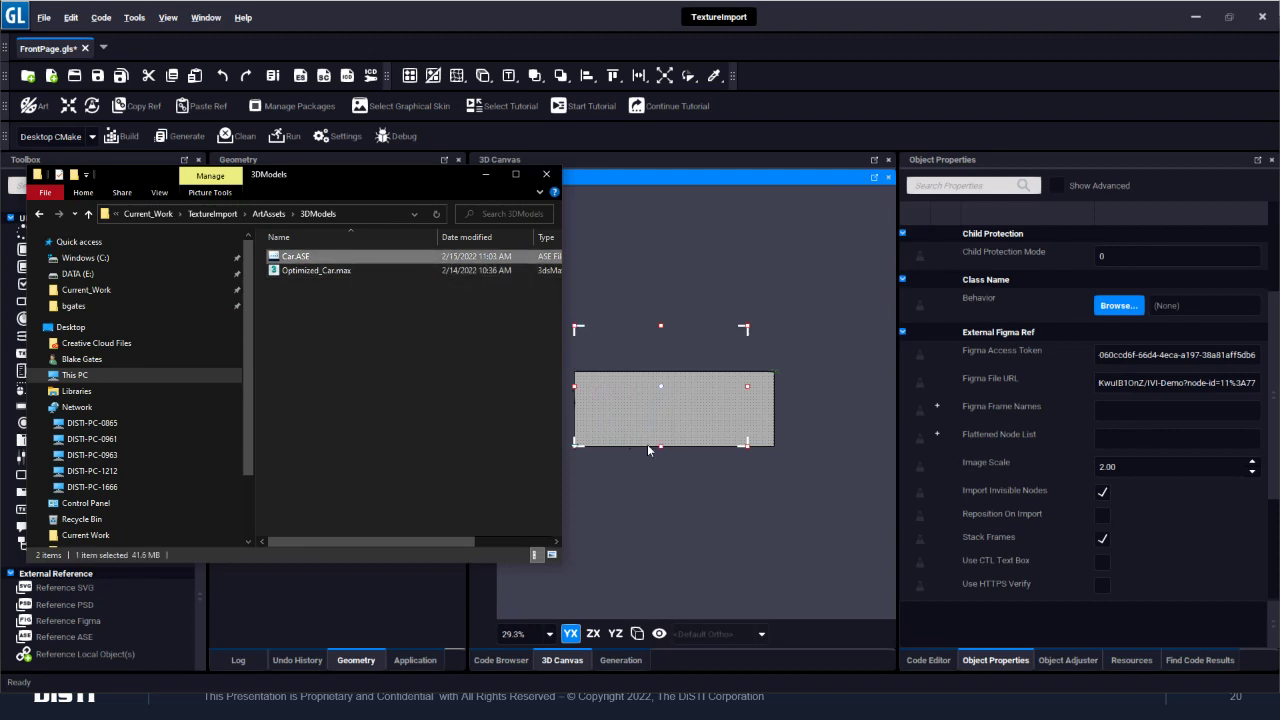
pyautogui.click(487, 176)
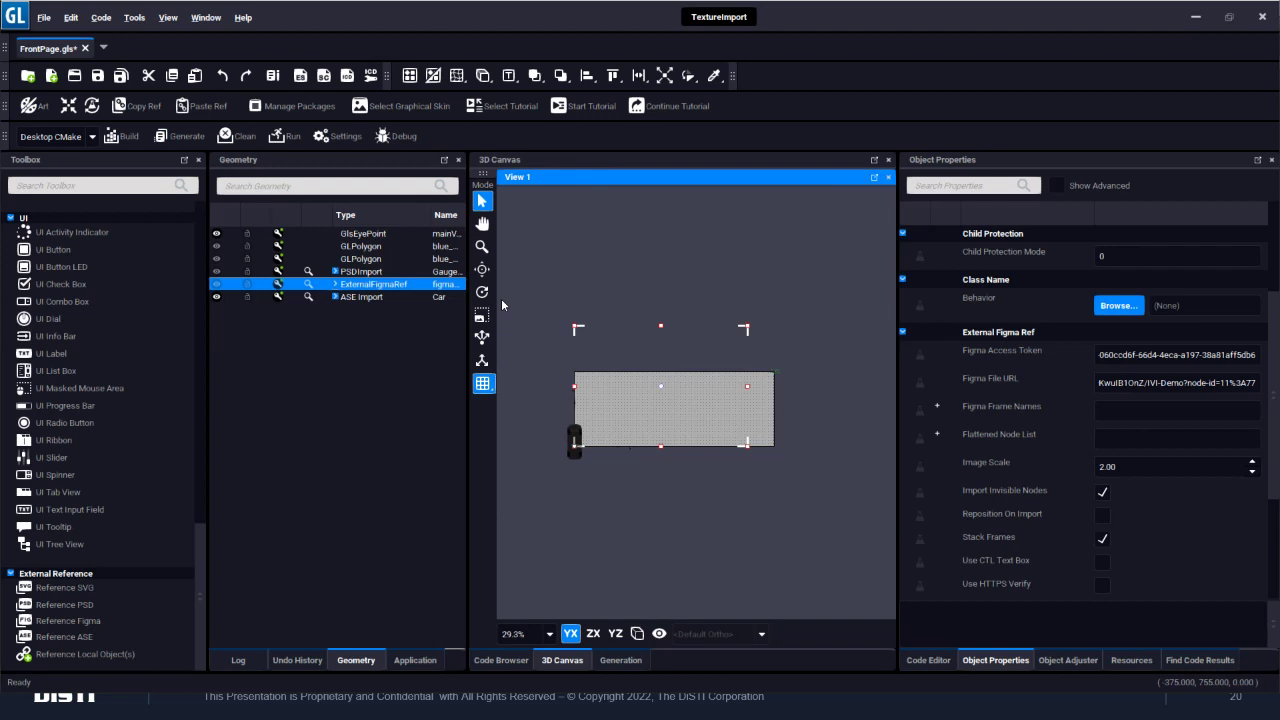
# - Select the imported car and examine it up close on the canvas along with its ASE Import properties
pyautogui.click(388, 297)
pyautogui.keyDown('ctrl'); pyautogui.click(370, 284); pyautogui.keyUp('ctrl')
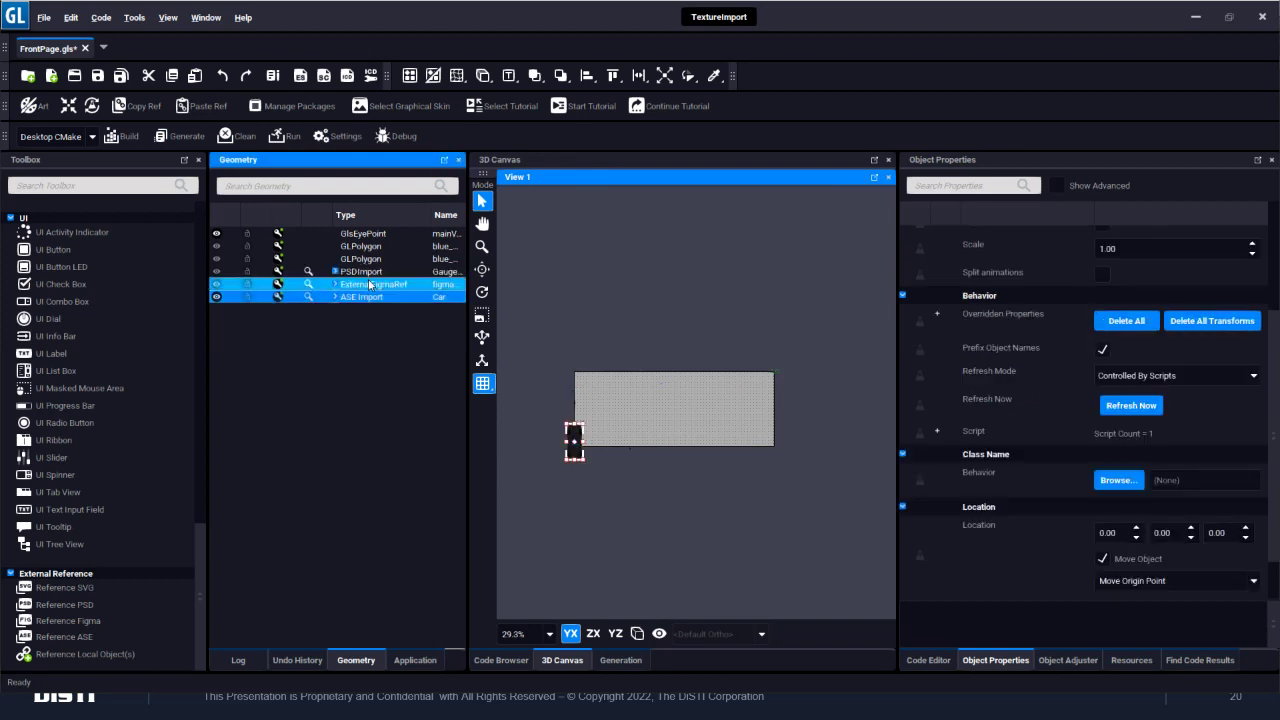
pyautogui.click(366, 298)
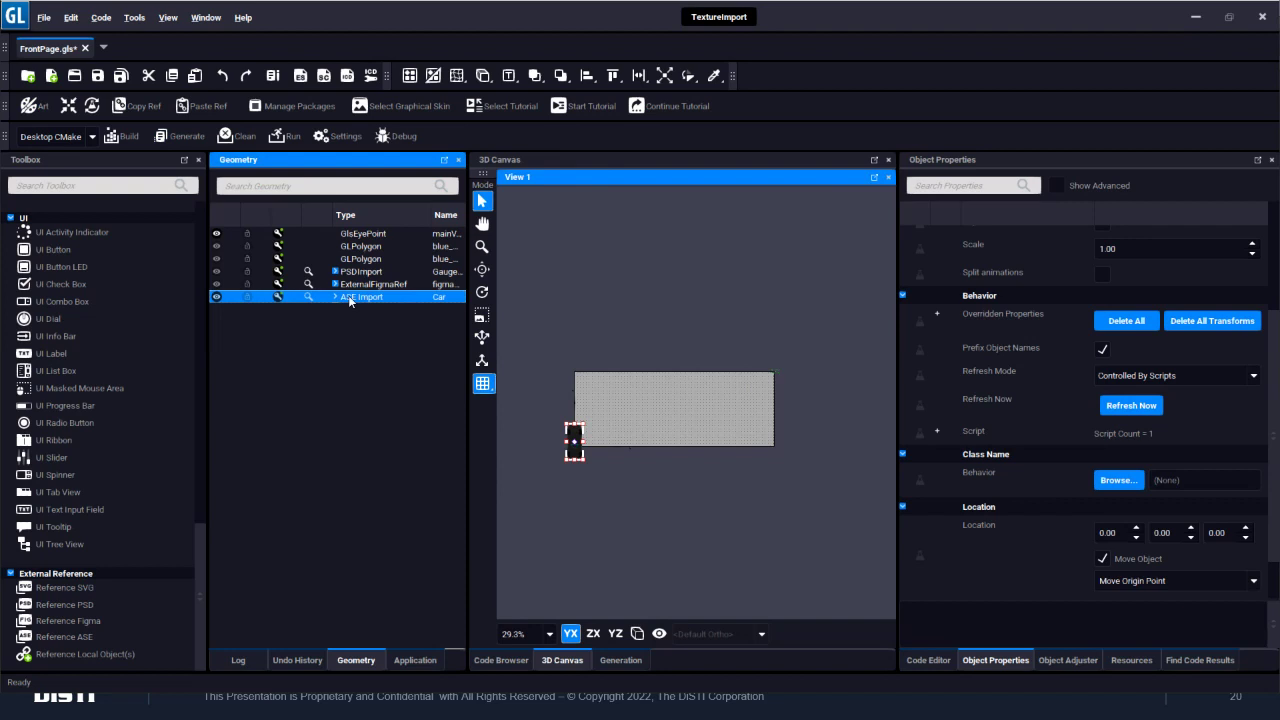
pyautogui.keyDown('ctrl'); pyautogui.click(360, 272); pyautogui.keyUp('ctrl')
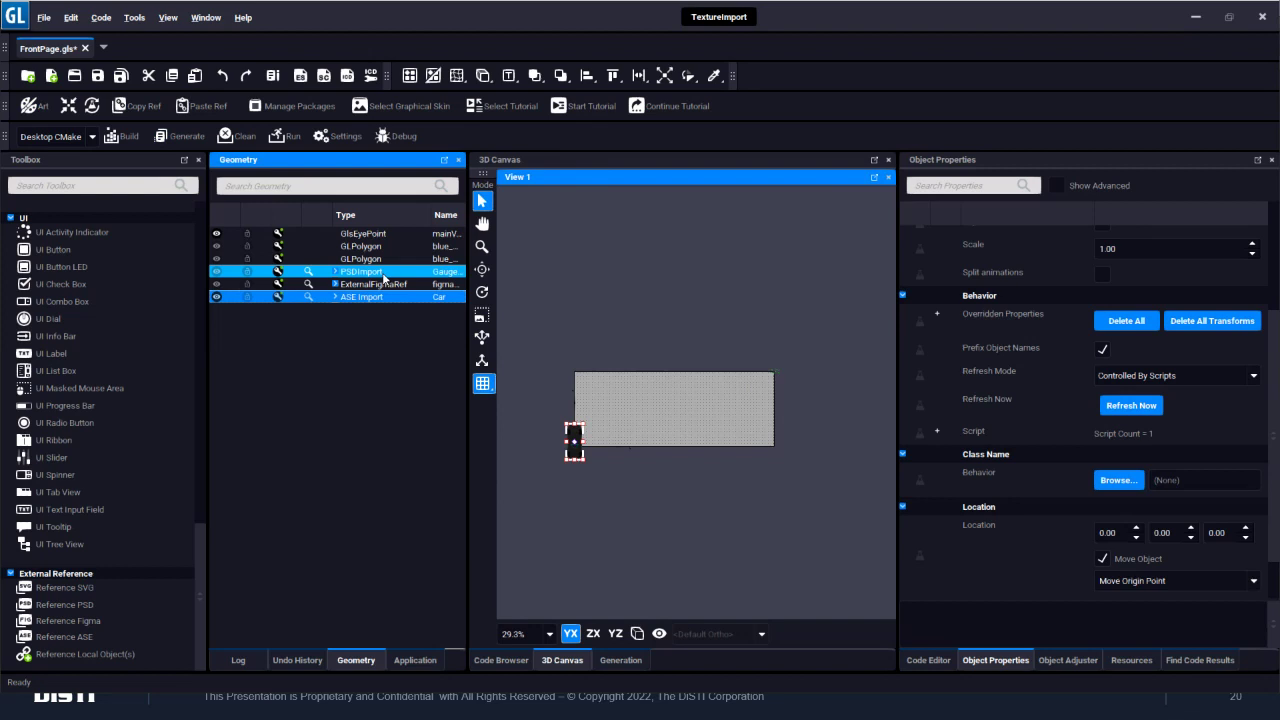
pyautogui.keyDown('ctrl'); pyautogui.click(383, 274); pyautogui.keyUp('ctrl')
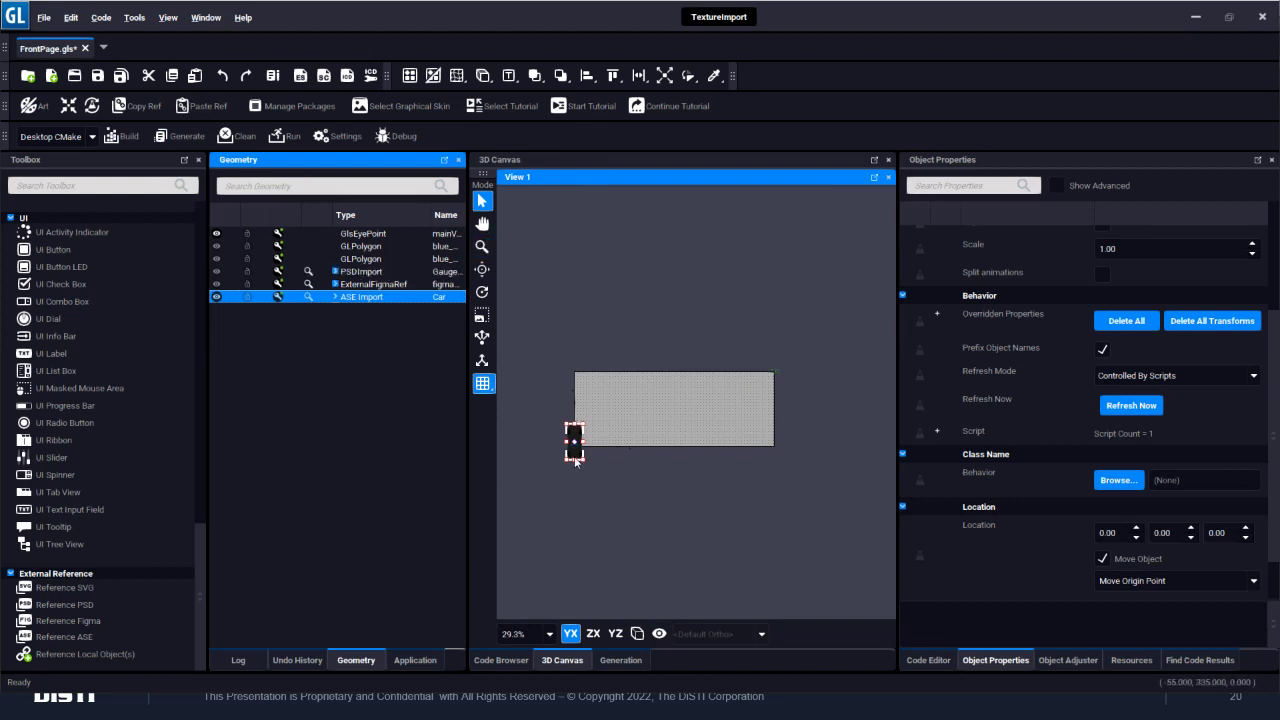
pyautogui.scroll(5, 597, 468)
pyautogui.moveTo(559, 470); pyautogui.dragTo(662, 458)
pyautogui.scroll(3, 660, 456)
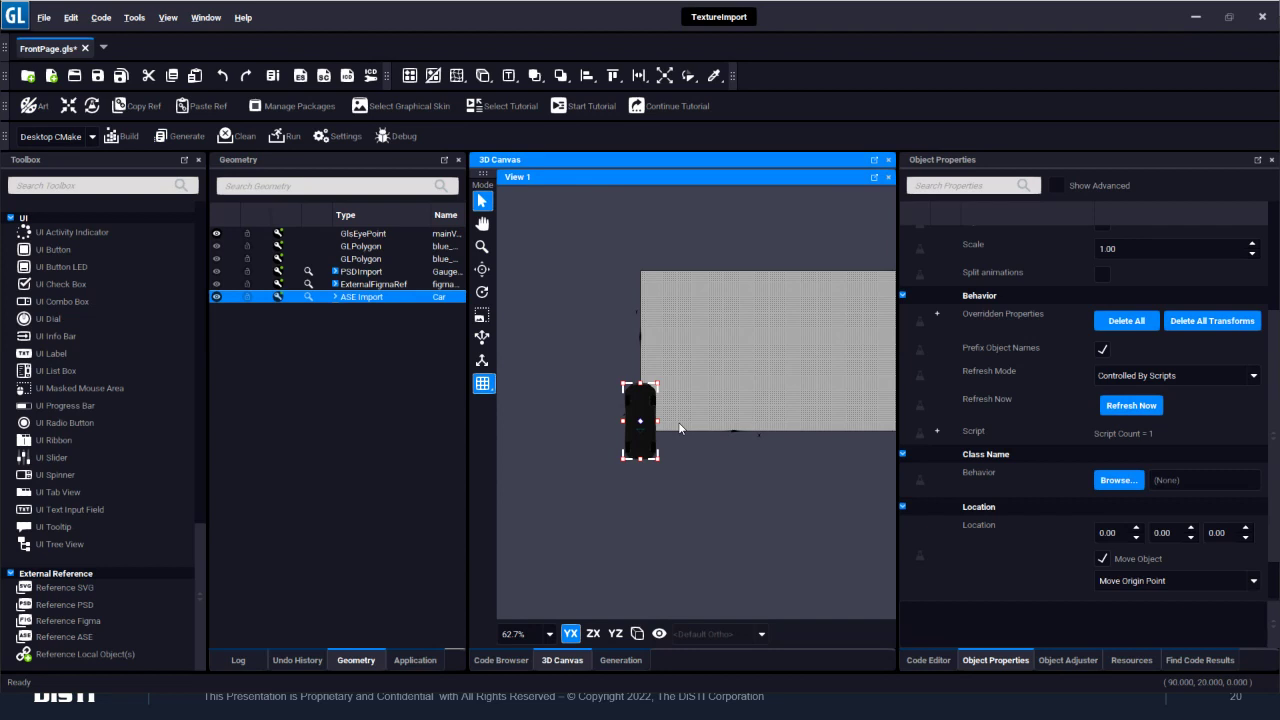
pyautogui.scroll(3, 1049, 436)
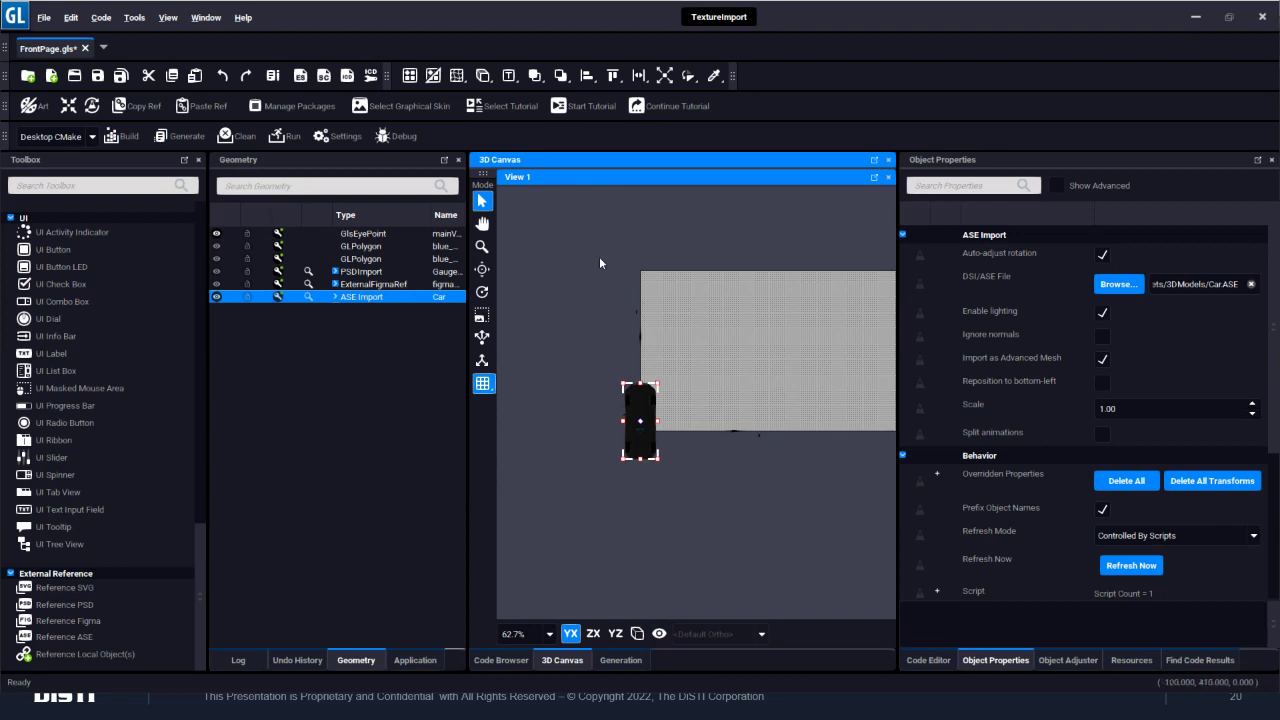
# - Rotate the car vertically so its front faces the view, and move it onto the display area, enlarged to about 3.5 times its size
pyautogui.click(692, 78)
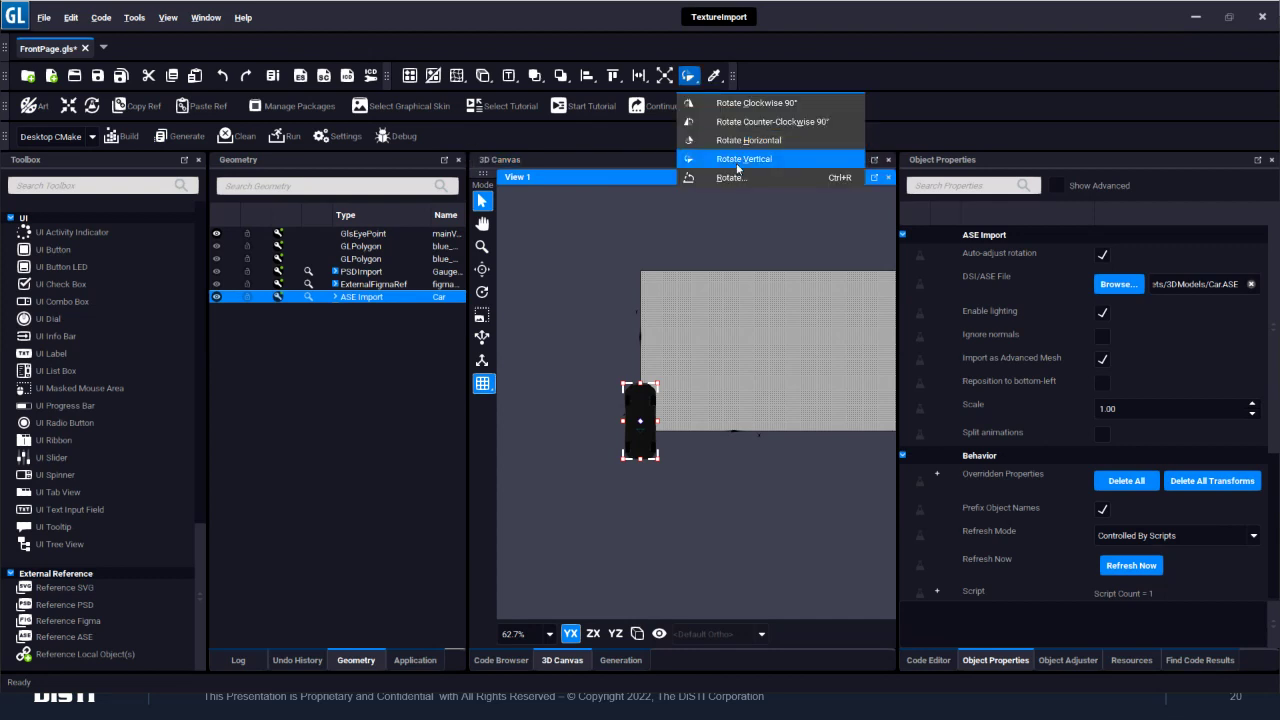
pyautogui.click(741, 162)
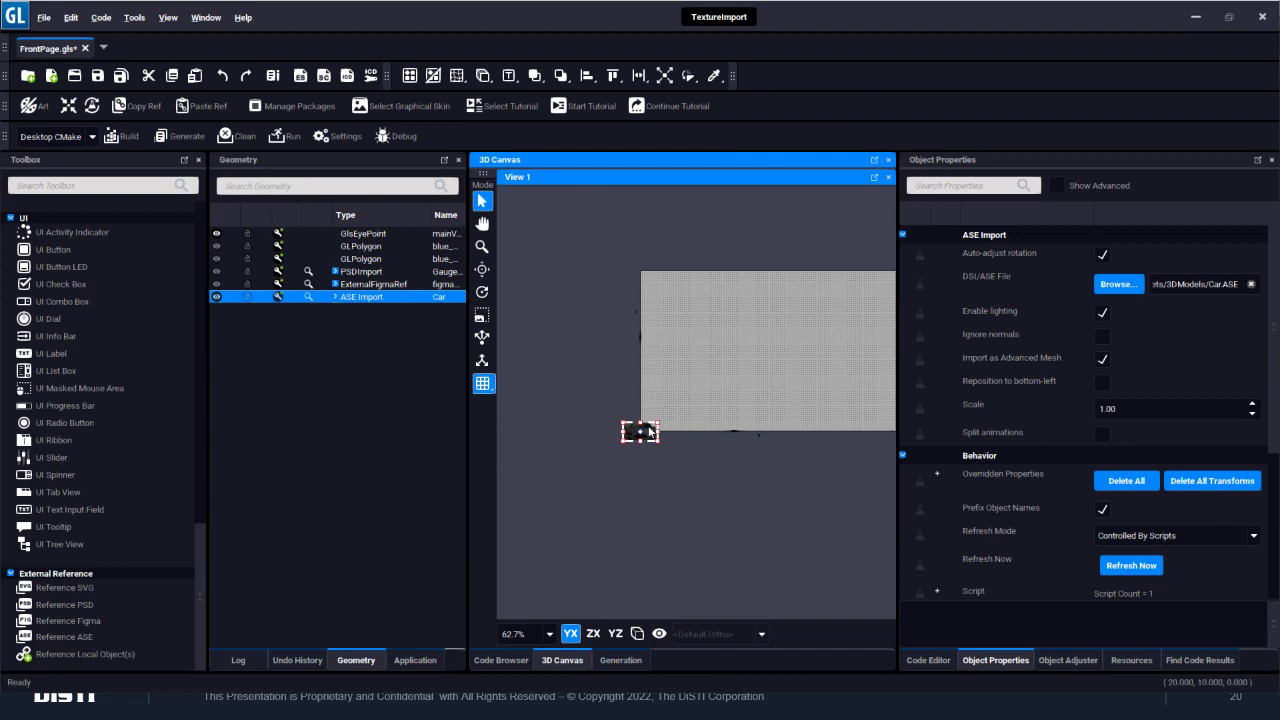
pyautogui.moveTo(649, 431); pyautogui.dragTo(765, 371)
pyautogui.moveTo(778, 362); pyautogui.dragTo(833, 325)
pyautogui.moveTo(713, 414); pyautogui.dragTo(624, 448)
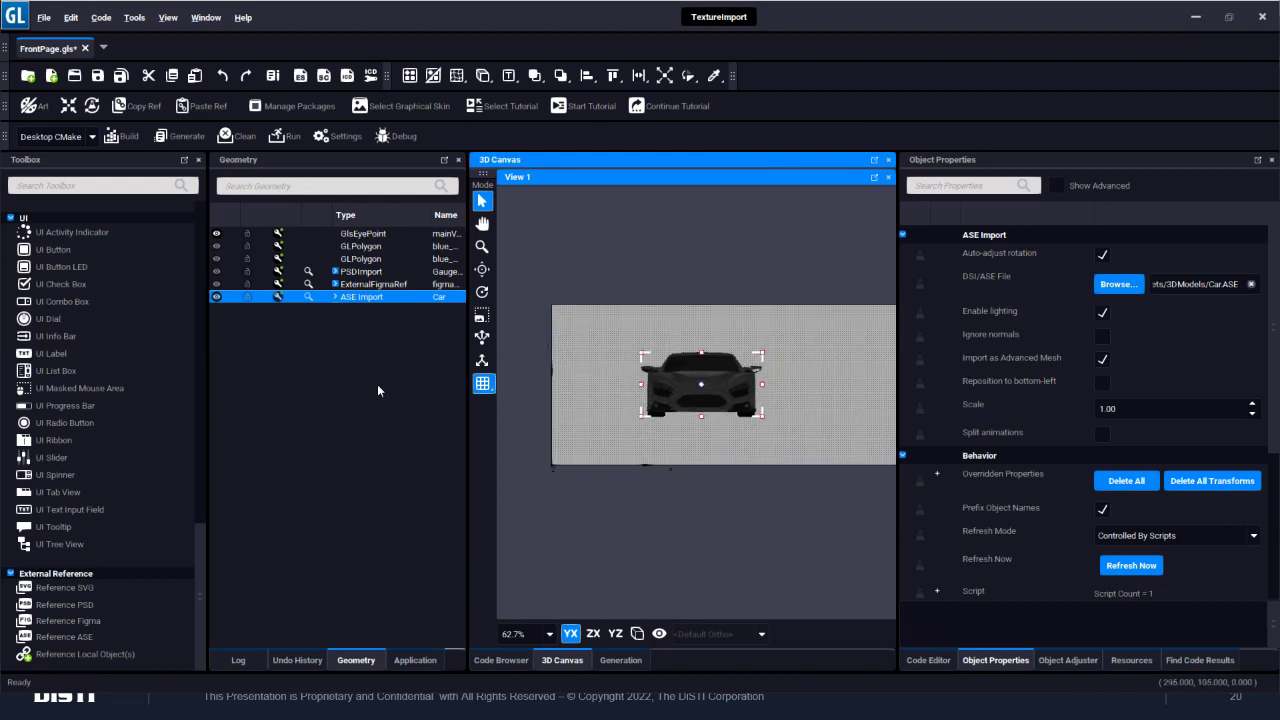
# - Expand the car import and its body group in a widened Geometry tree, and narrow the Object Properties pane to enlarge the canvas
pyautogui.click(335, 297)
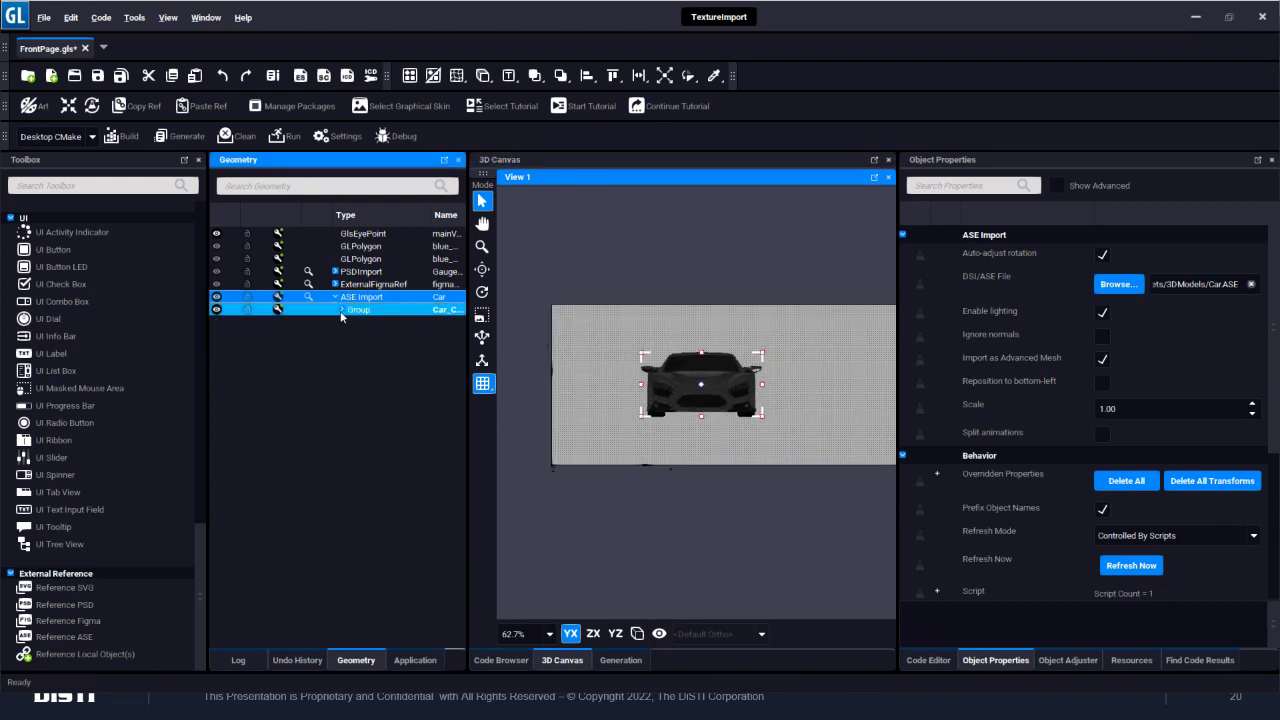
pyautogui.click(343, 310)
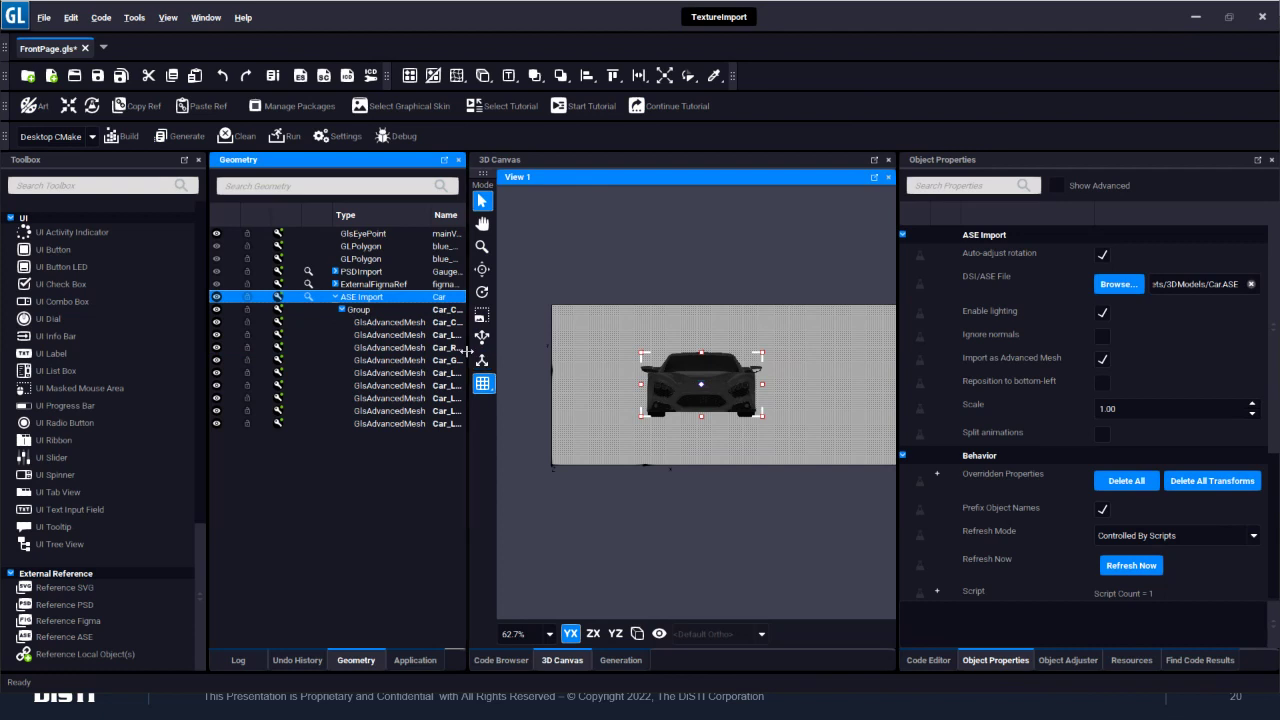
pyautogui.moveTo(551, 348); pyautogui.dragTo(563, 347)
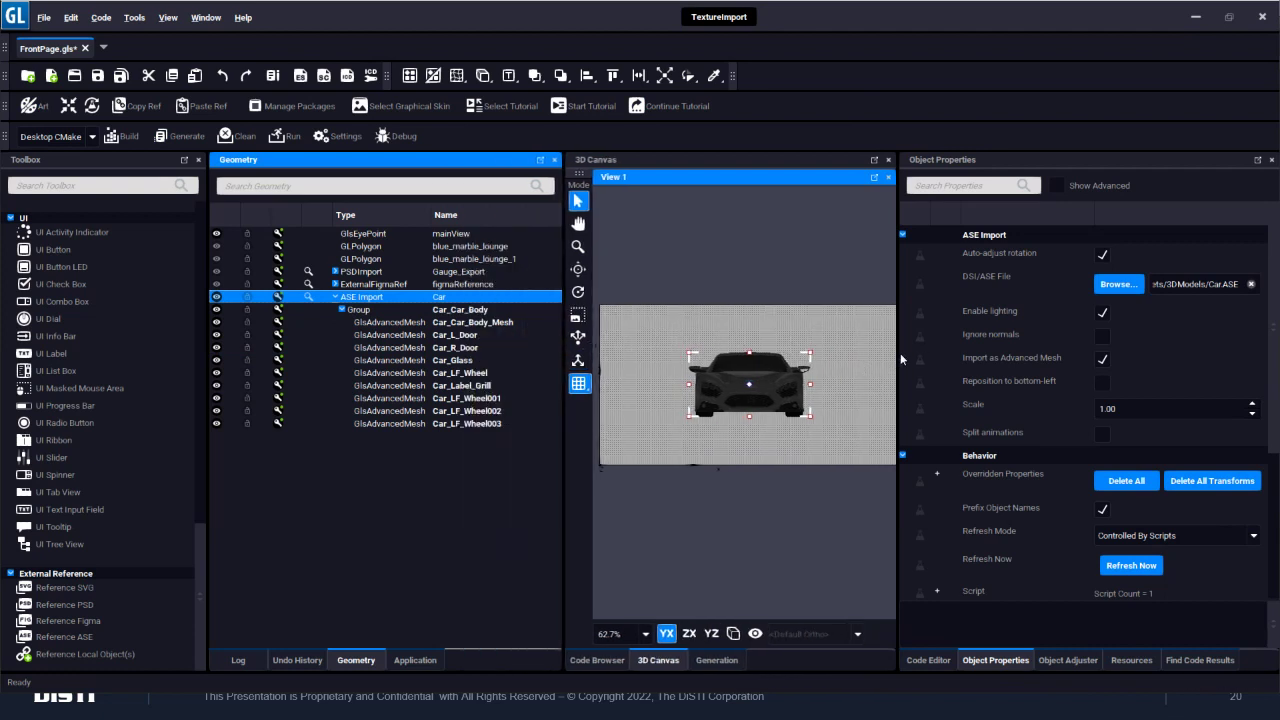
pyautogui.moveTo(900, 353); pyautogui.dragTo(972, 350)
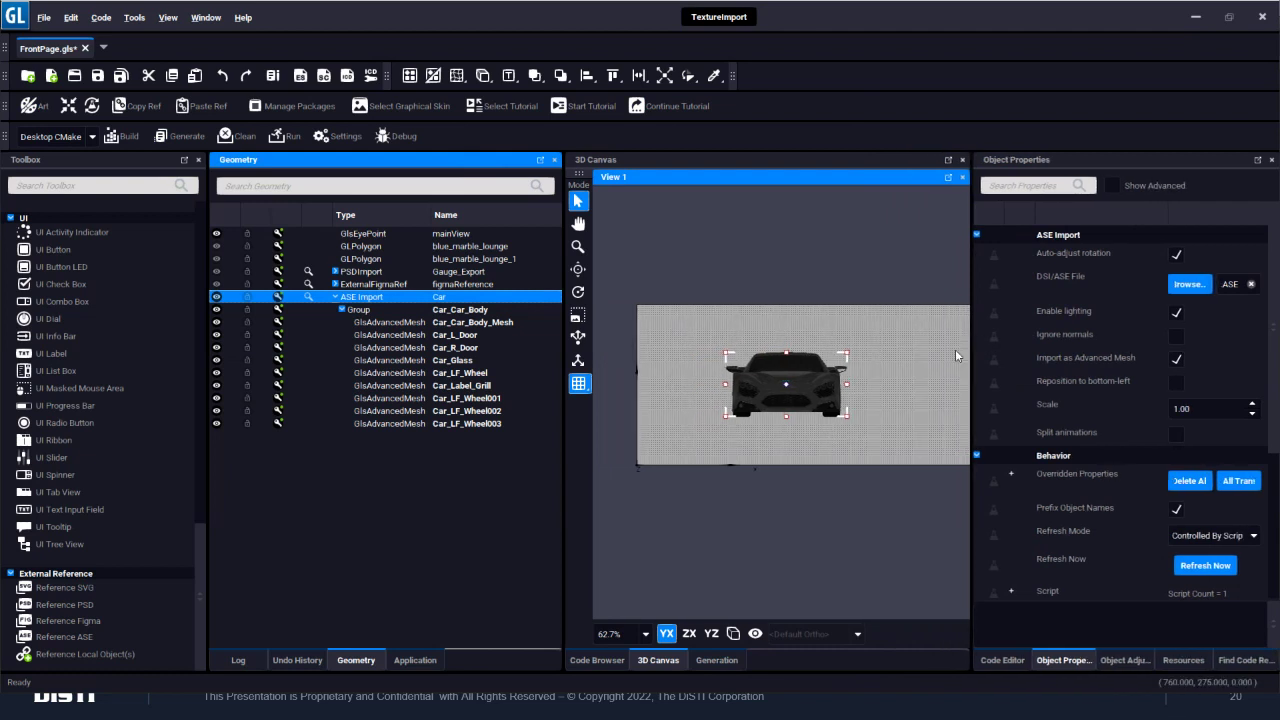
# - Add a Light from the Eyepoint and Lights group to the empty canvas above the display area, up and to the left of the car
pyautogui.keyDown('ctrl'); pyautogui.click(487, 336); pyautogui.keyUp('ctrl')
pyautogui.moveTo(972, 371); pyautogui.dragTo(1054, 371)
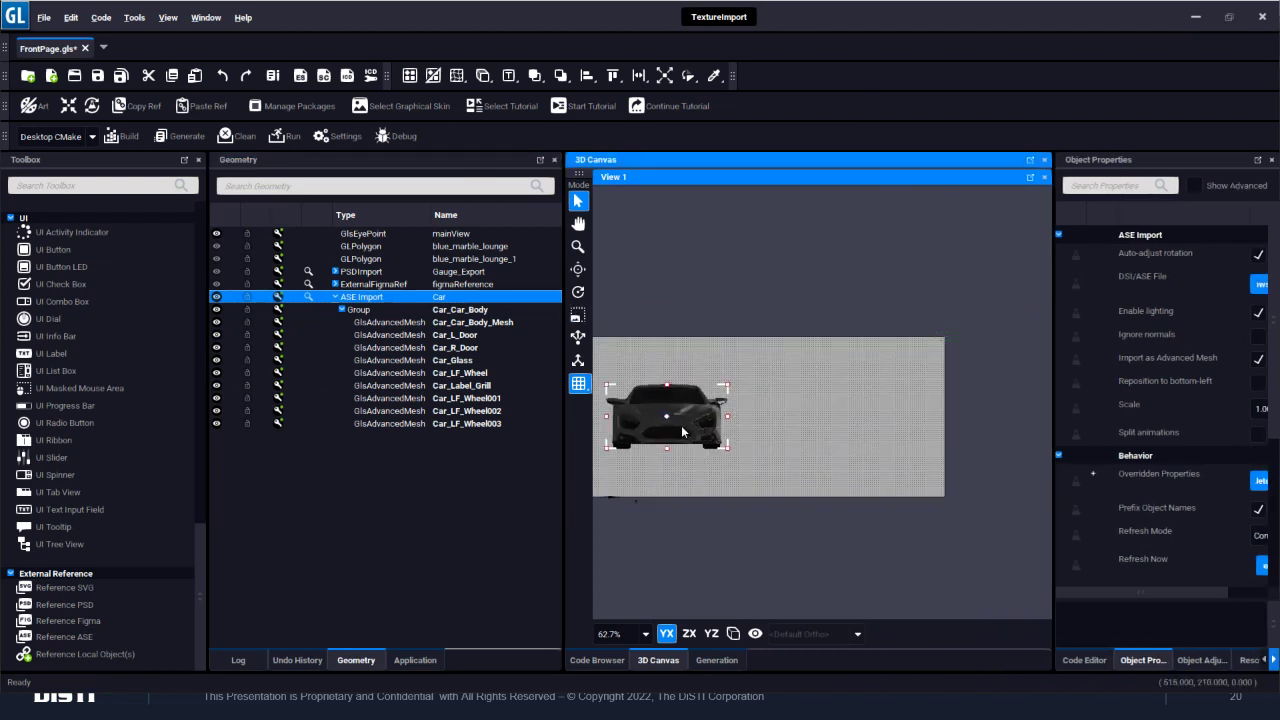
pyautogui.moveTo(690, 420); pyautogui.dragTo(790, 449)
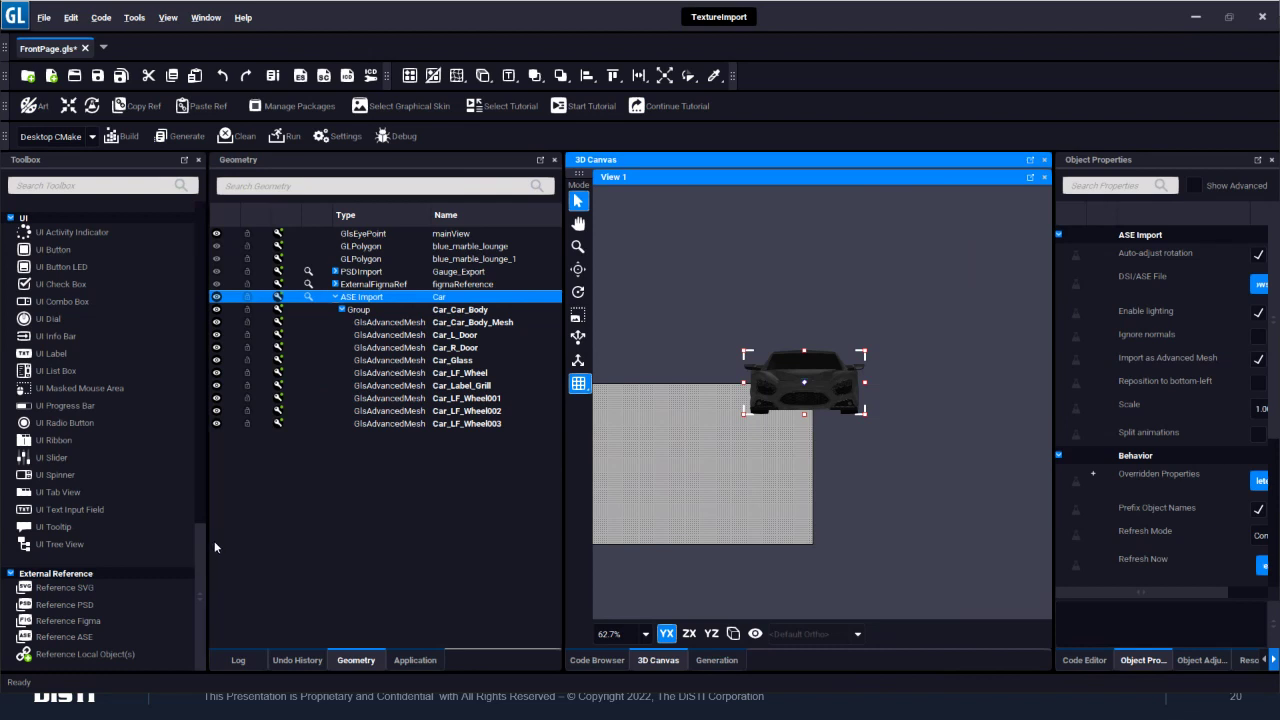
pyautogui.moveTo(199, 543); pyautogui.dragTo(212, 397)
pyautogui.click(118, 298)
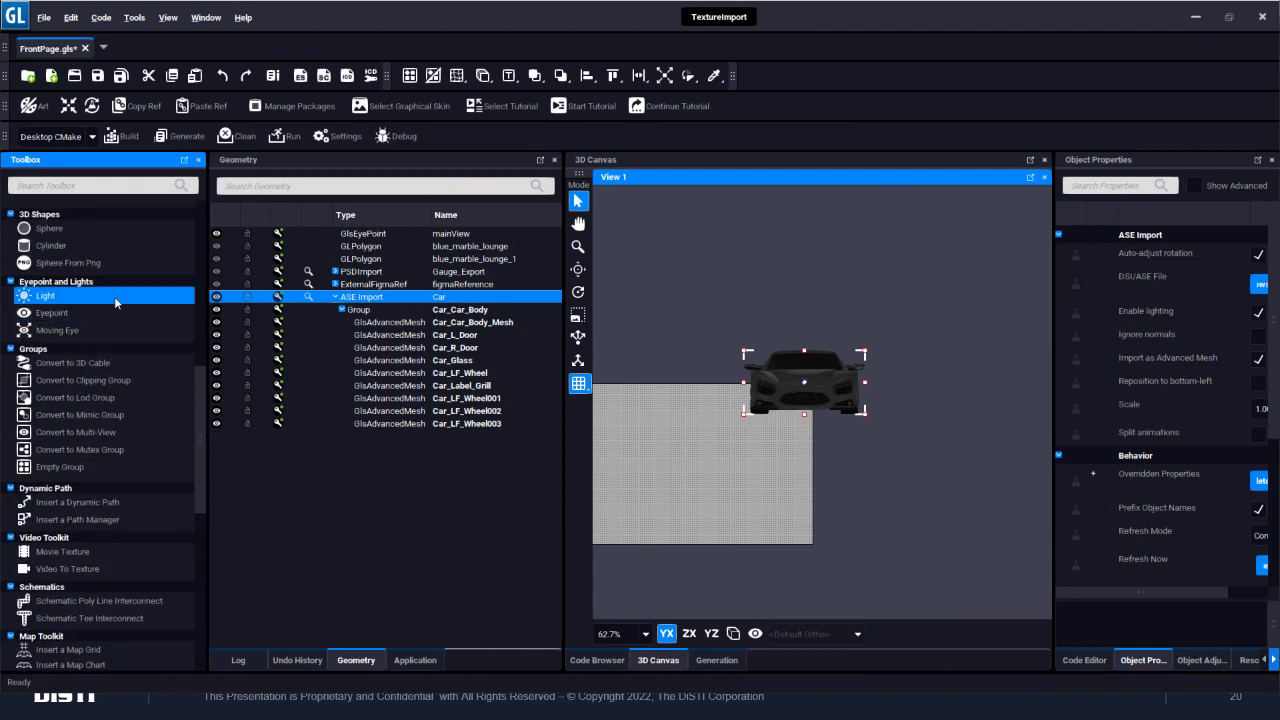
pyautogui.click(685, 252)
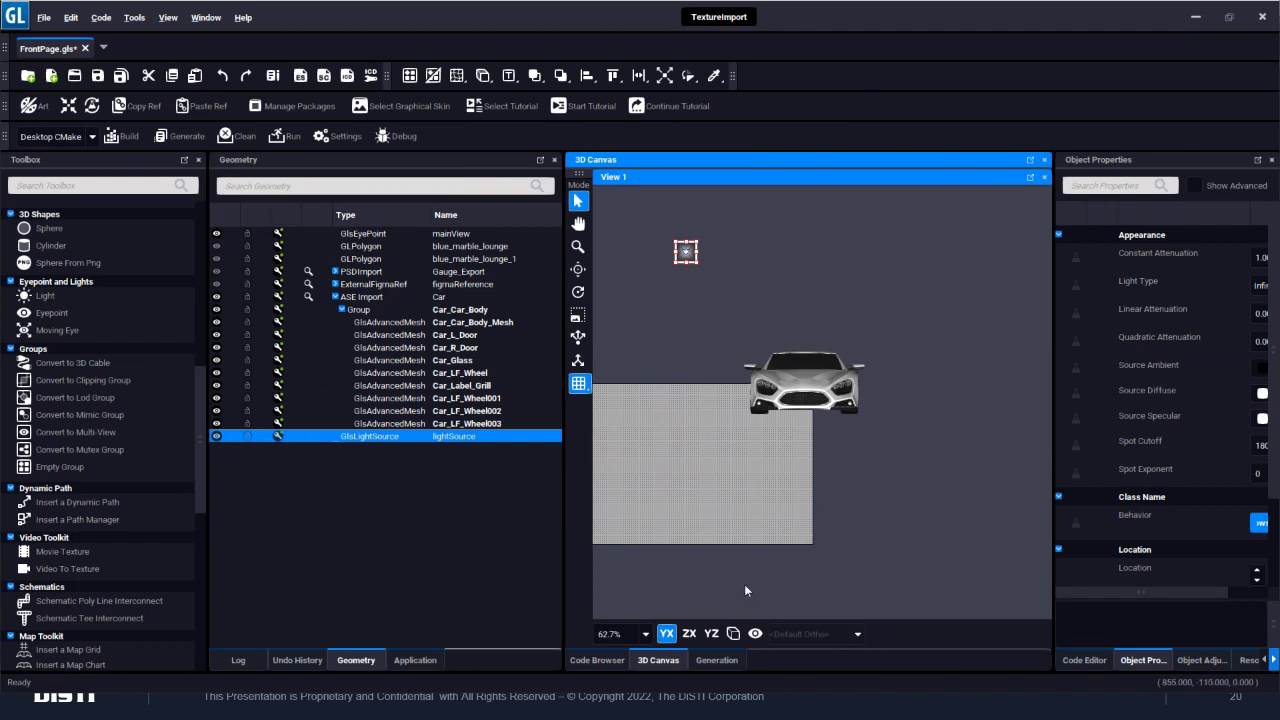
# - Examine the lit car from an angle in the 3D perspective view on a widened canvas, and return to the YX view
pyautogui.click(733, 633)
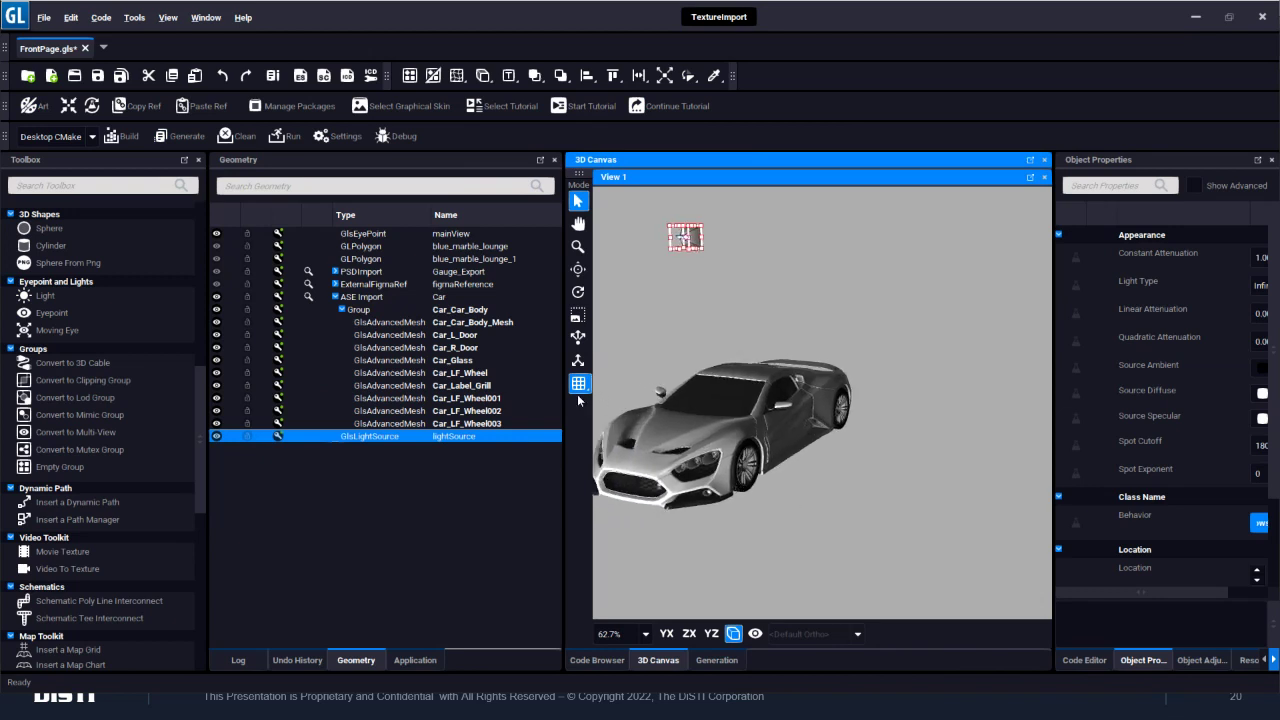
pyautogui.moveTo(565, 400); pyautogui.dragTo(449, 400)
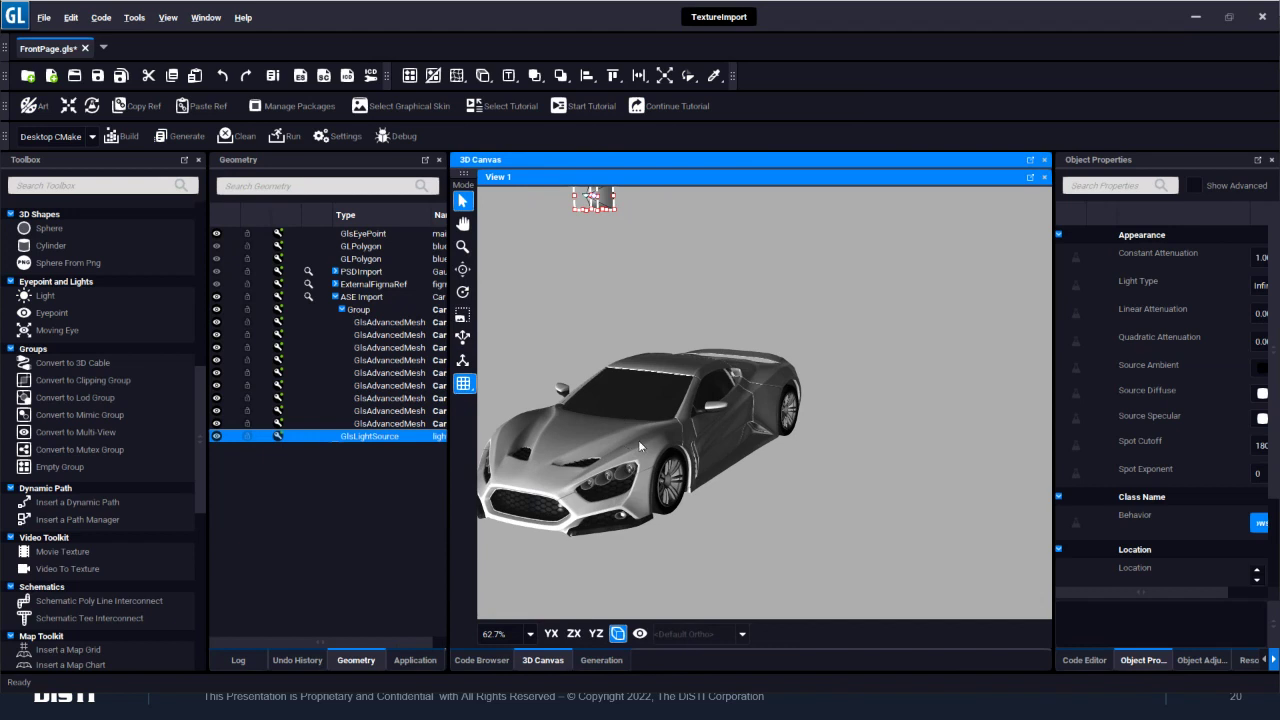
pyautogui.moveTo(692, 440); pyautogui.dragTo(735, 425)
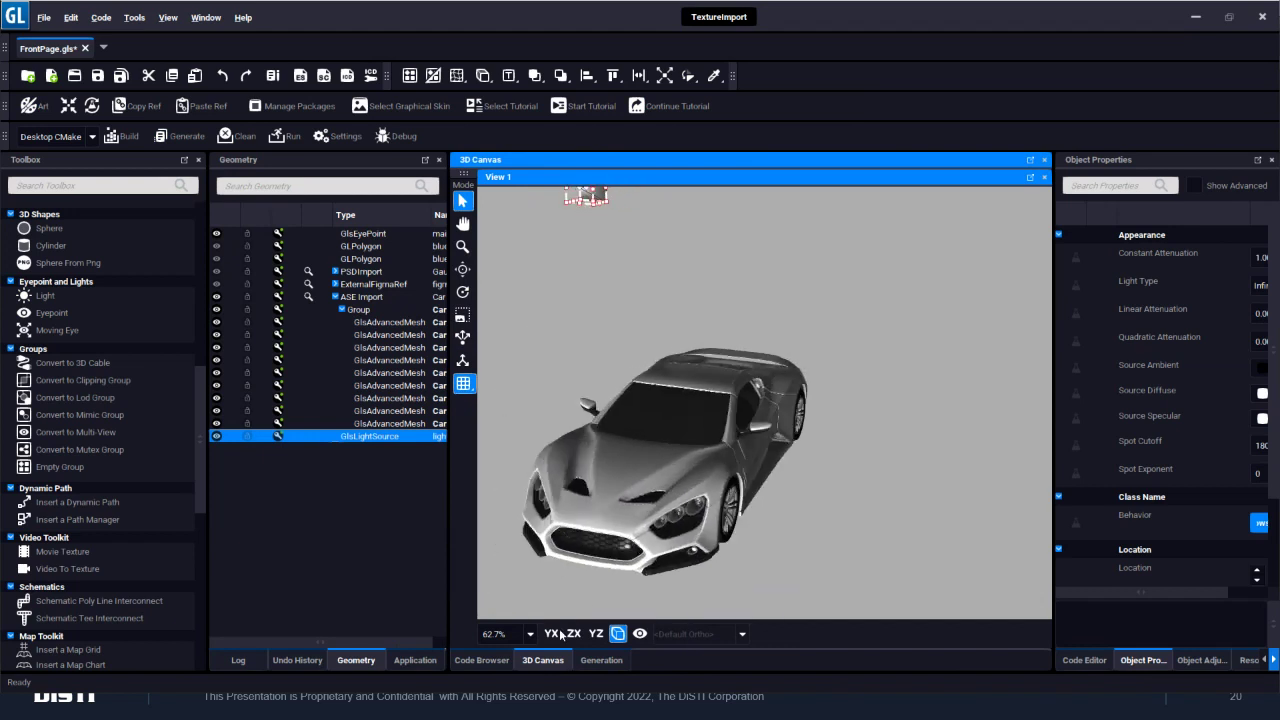
pyautogui.click(551, 633)
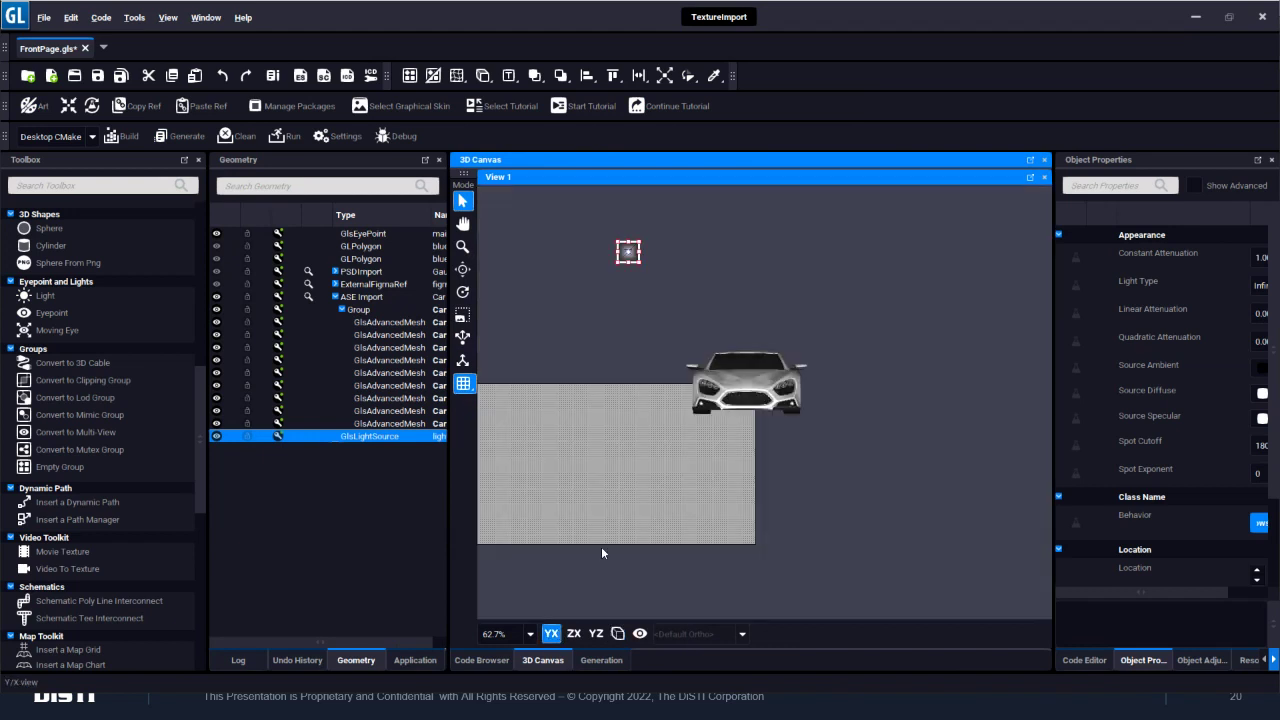
# - Run the project to check the lit car in the Front Page window, and close that window
pyautogui.click(287, 136)
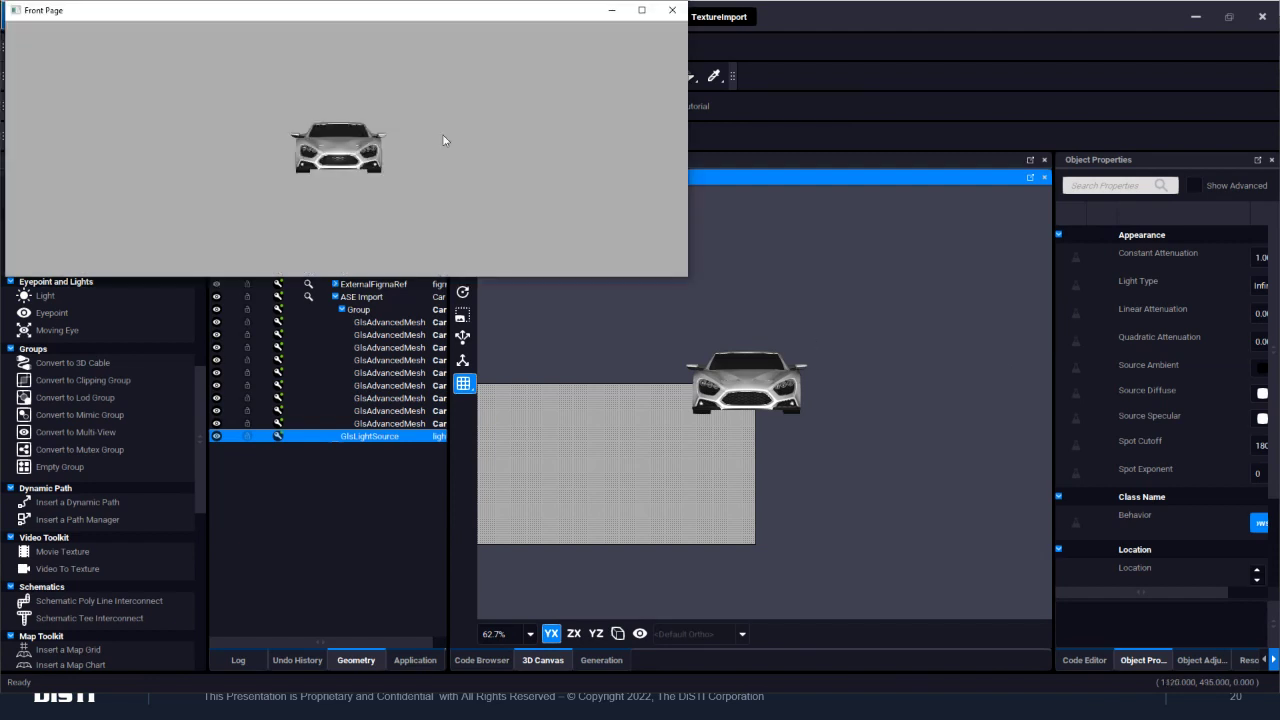
pyautogui.moveTo(368, 10); pyautogui.dragTo(597, 265)
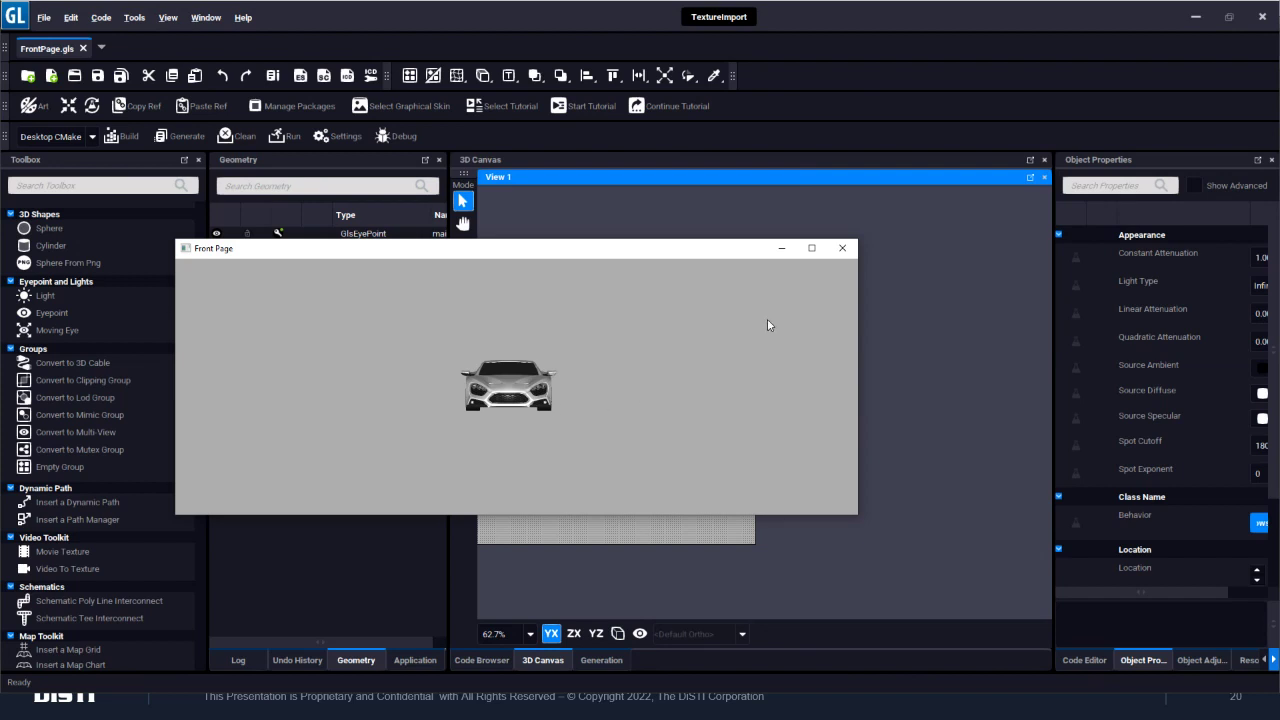
pyautogui.click(845, 252)
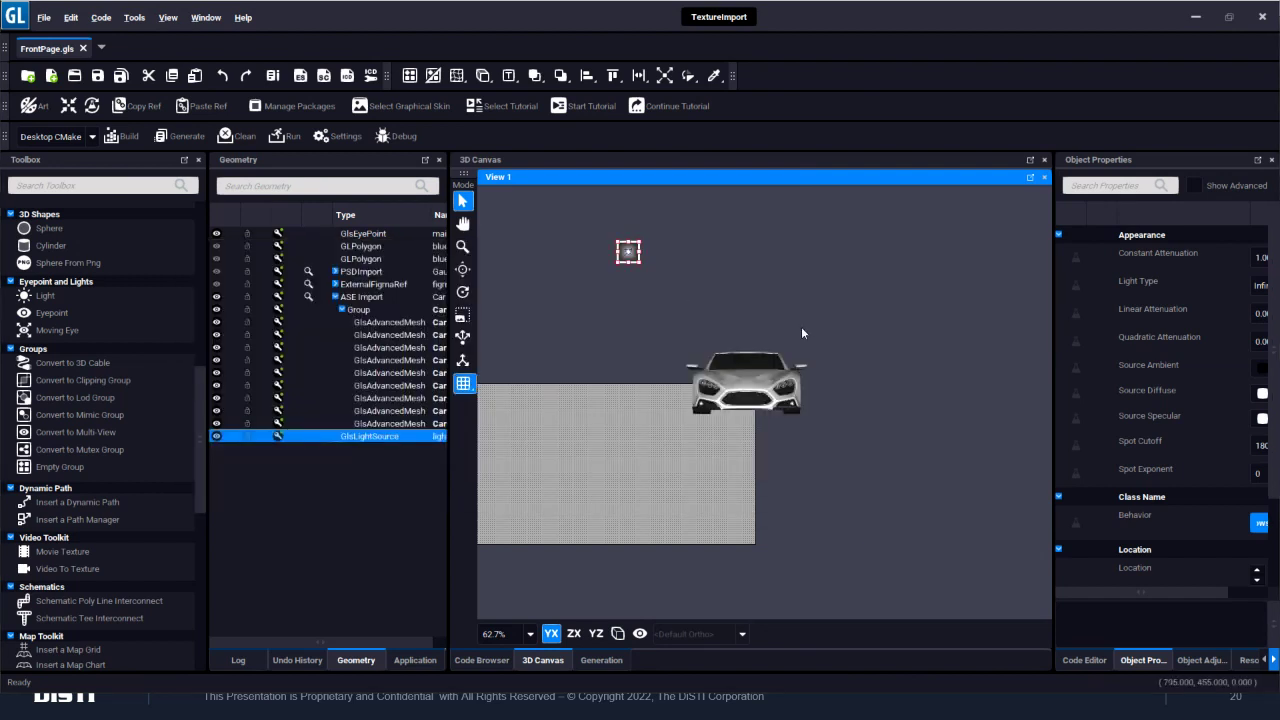
# - Filter the car body mesh's properties by "Materi" and open its Material Chooser, placed clear of the car
pyautogui.click(388, 322)
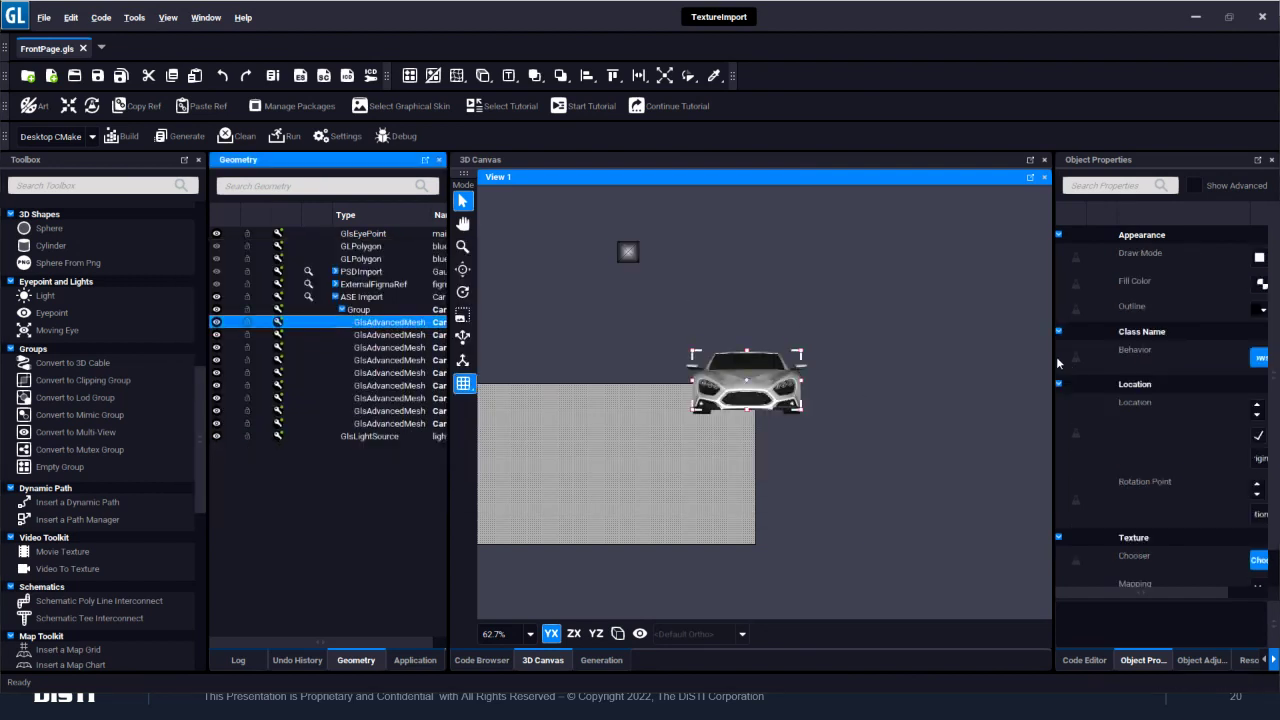
pyautogui.moveTo(1056, 362); pyautogui.dragTo(899, 355)
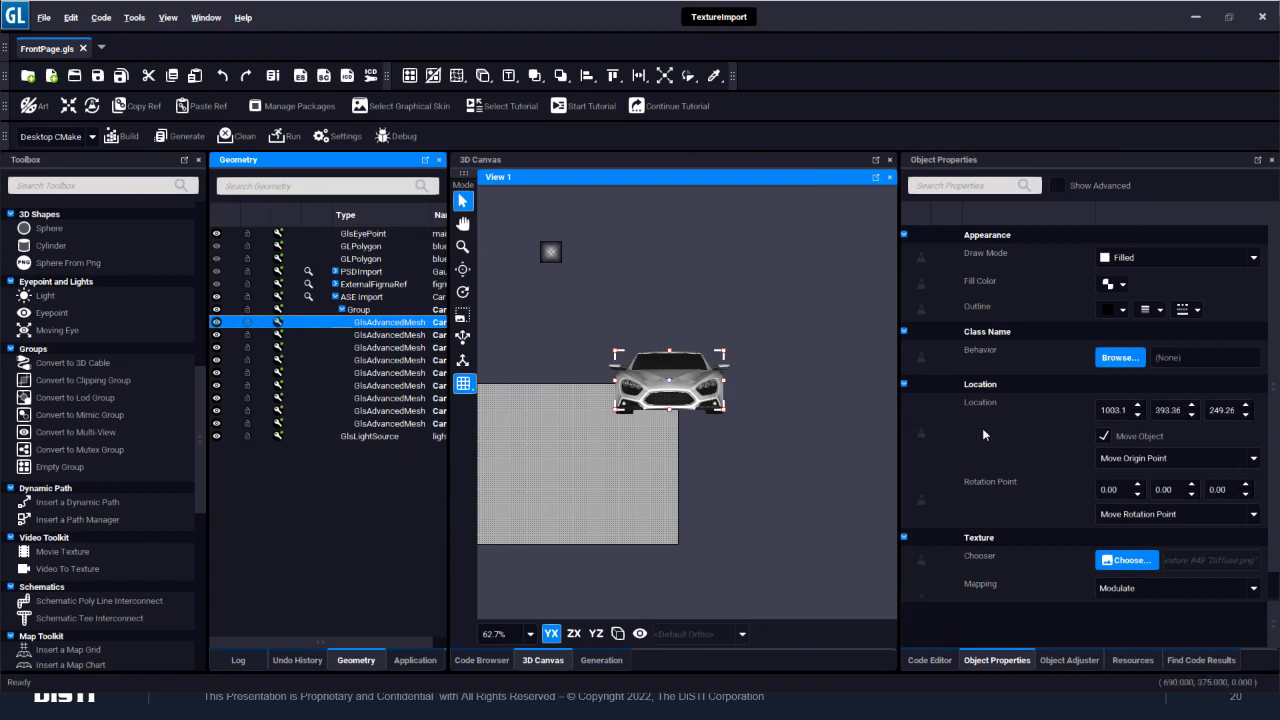
pyautogui.click(960, 186)
pyautogui.write('Materi')
pyautogui.click(1120, 280)
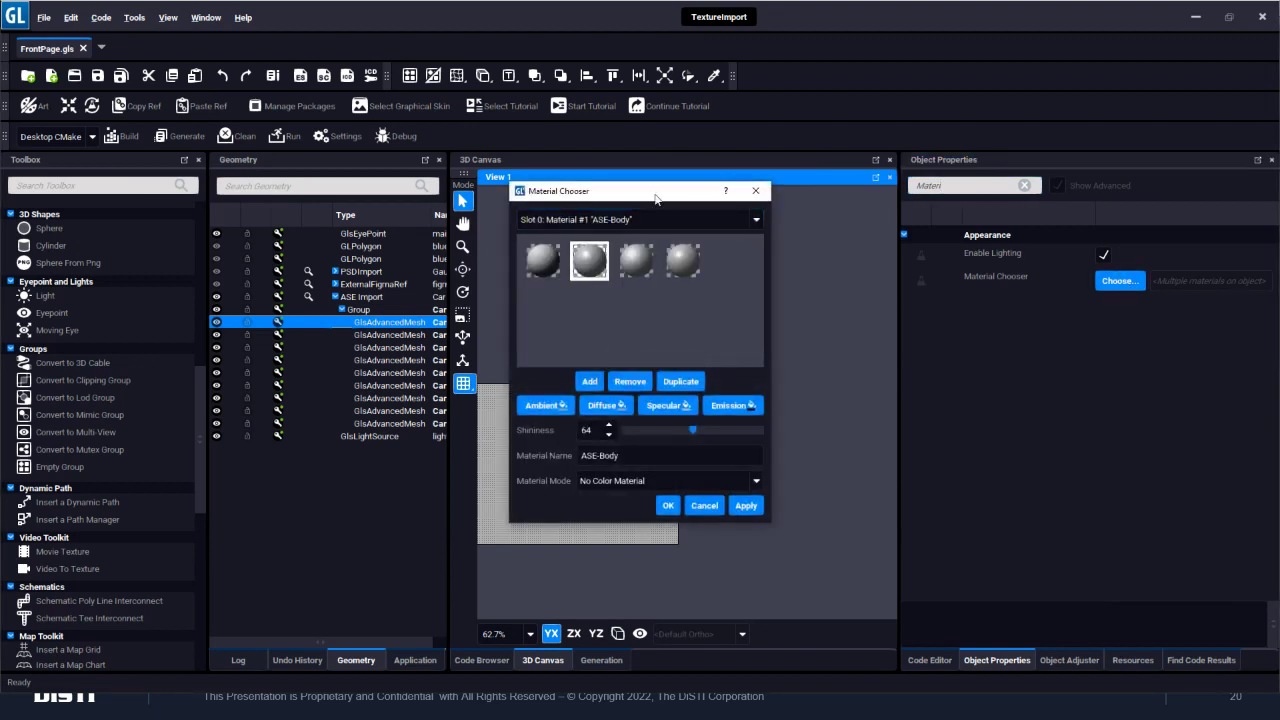
pyautogui.moveTo(655, 197); pyautogui.dragTo(912, 222)
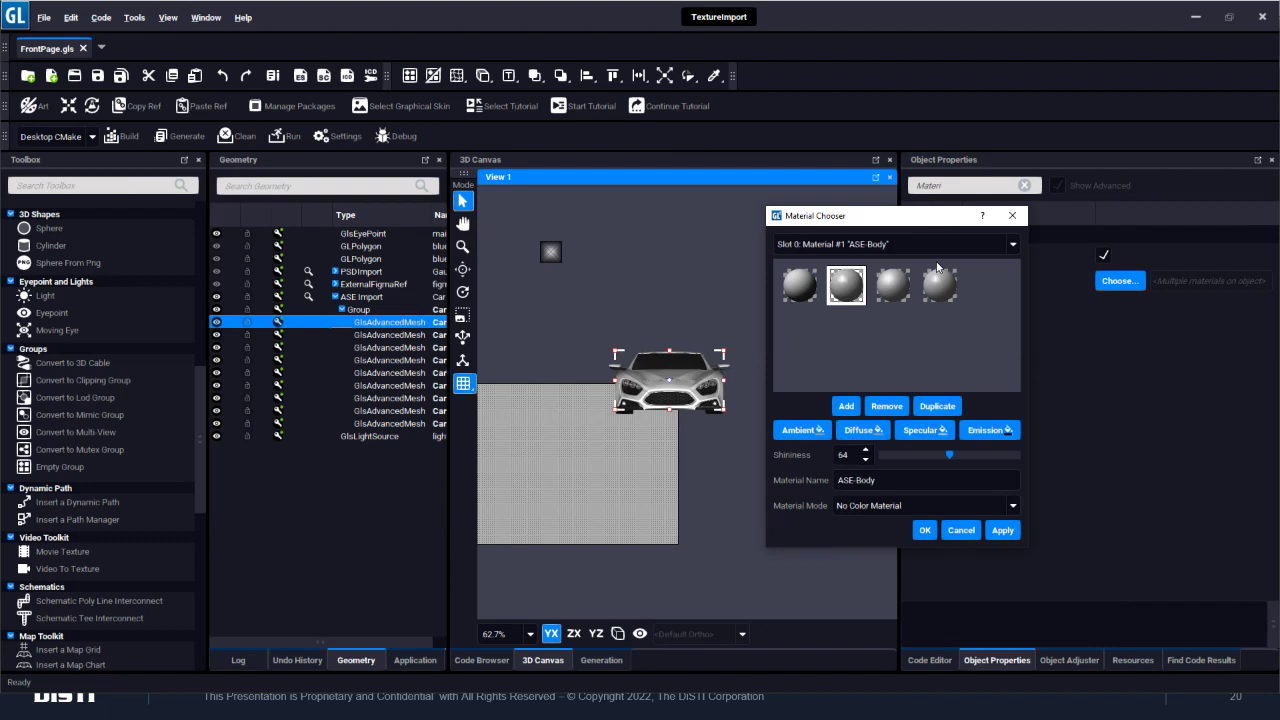
# - Compare the settings of the Default Material, ASE-Body, ASE-Tires and ASE-Grills materials, and close the Material Chooser without applying changes
pyautogui.click(797, 288)
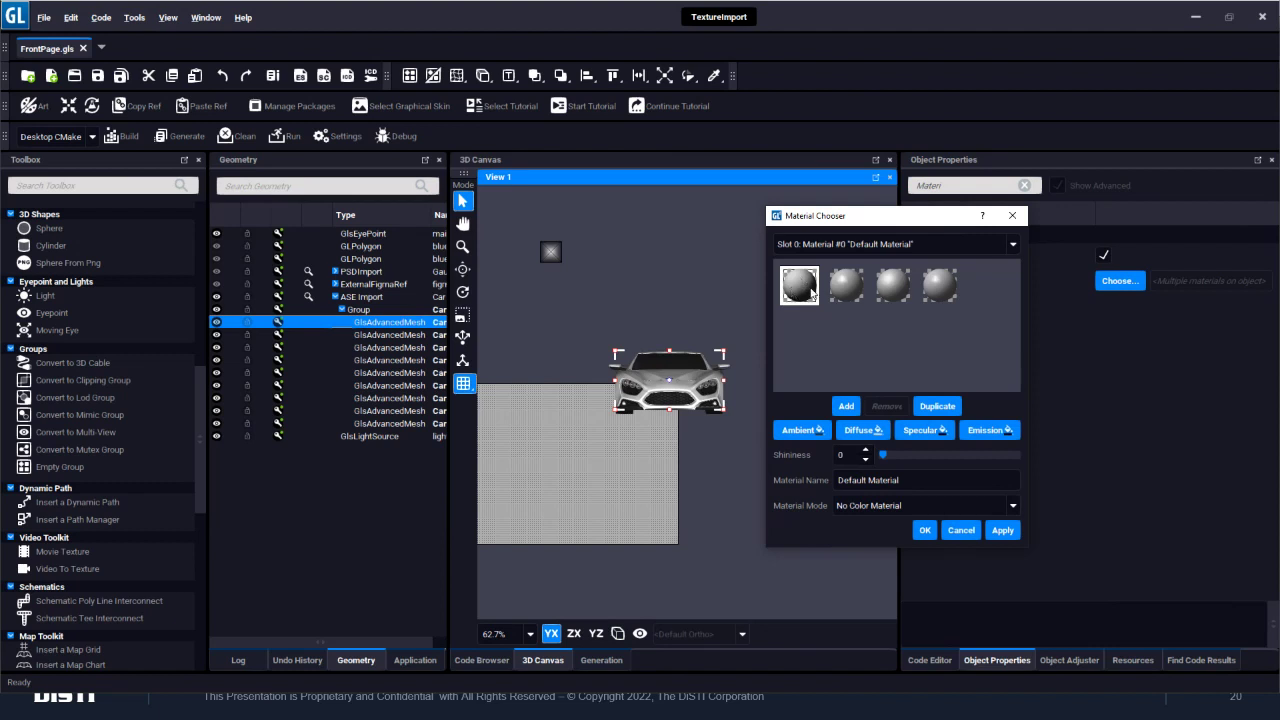
pyautogui.click(846, 287)
pyautogui.click(893, 288)
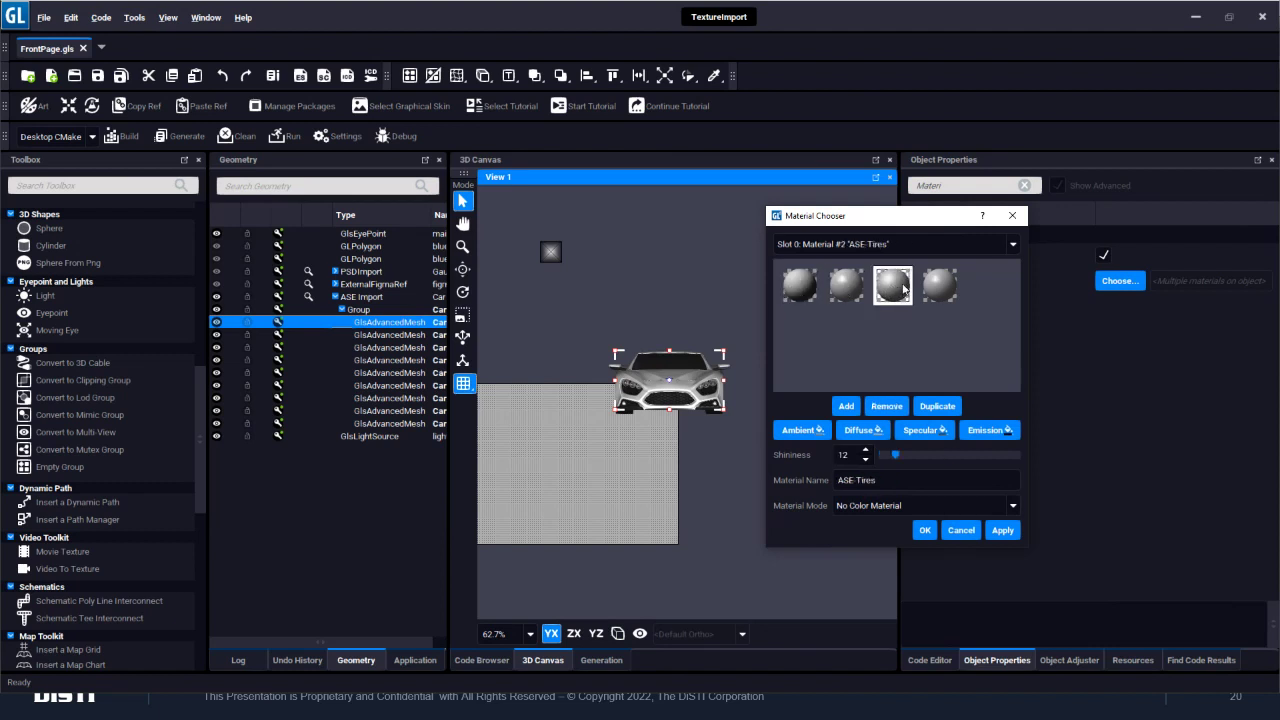
pyautogui.click(938, 287)
pyautogui.click(851, 288)
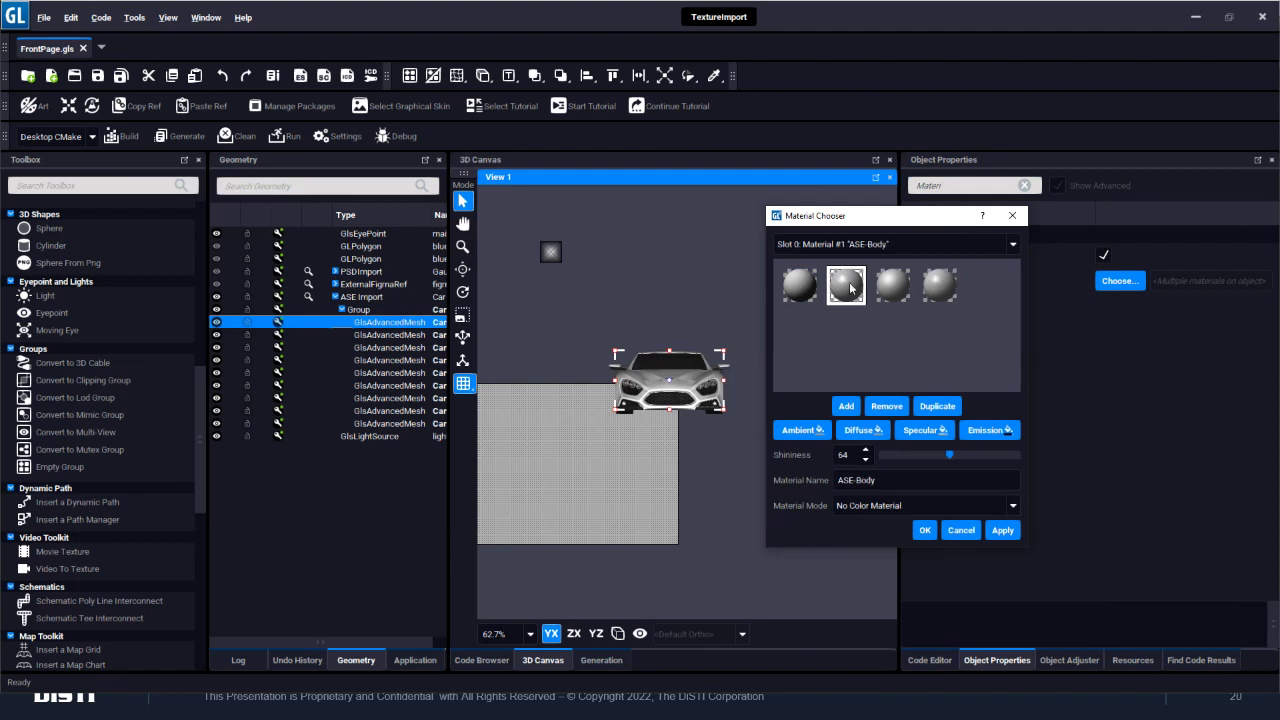
pyautogui.click(878, 284)
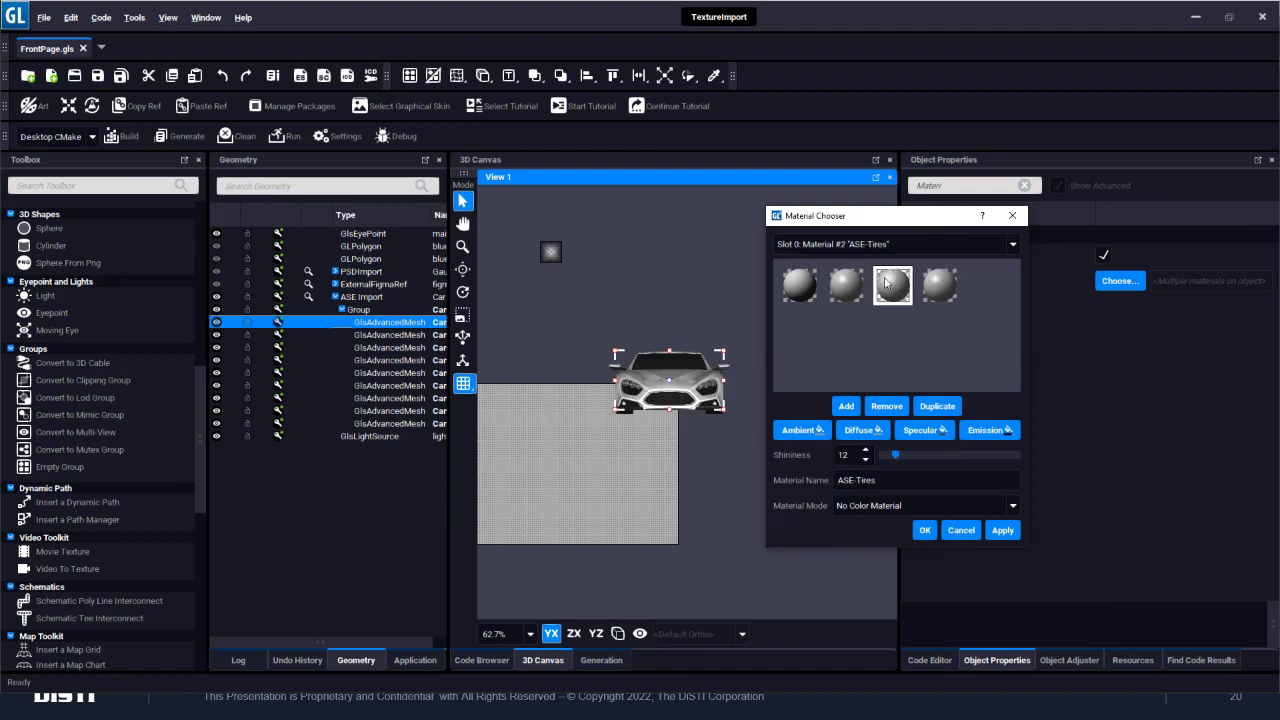
pyautogui.click(944, 287)
pyautogui.click(852, 287)
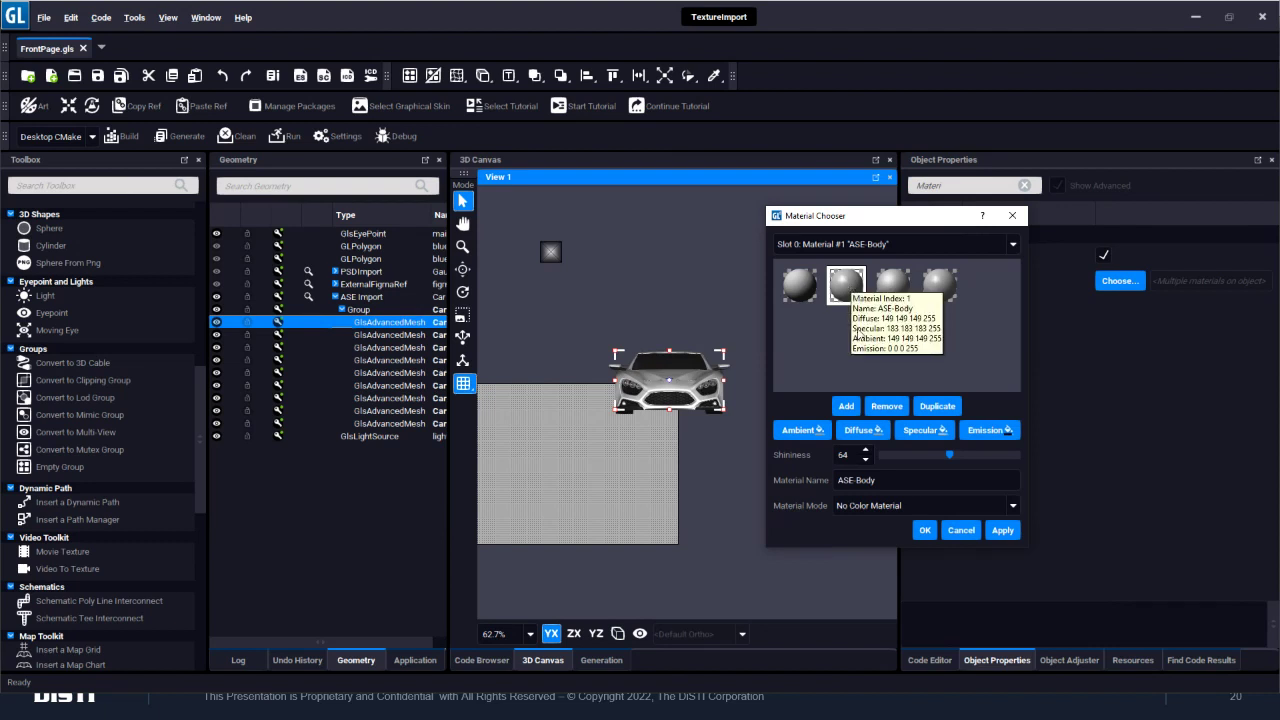
pyautogui.click(893, 288)
pyautogui.click(944, 291)
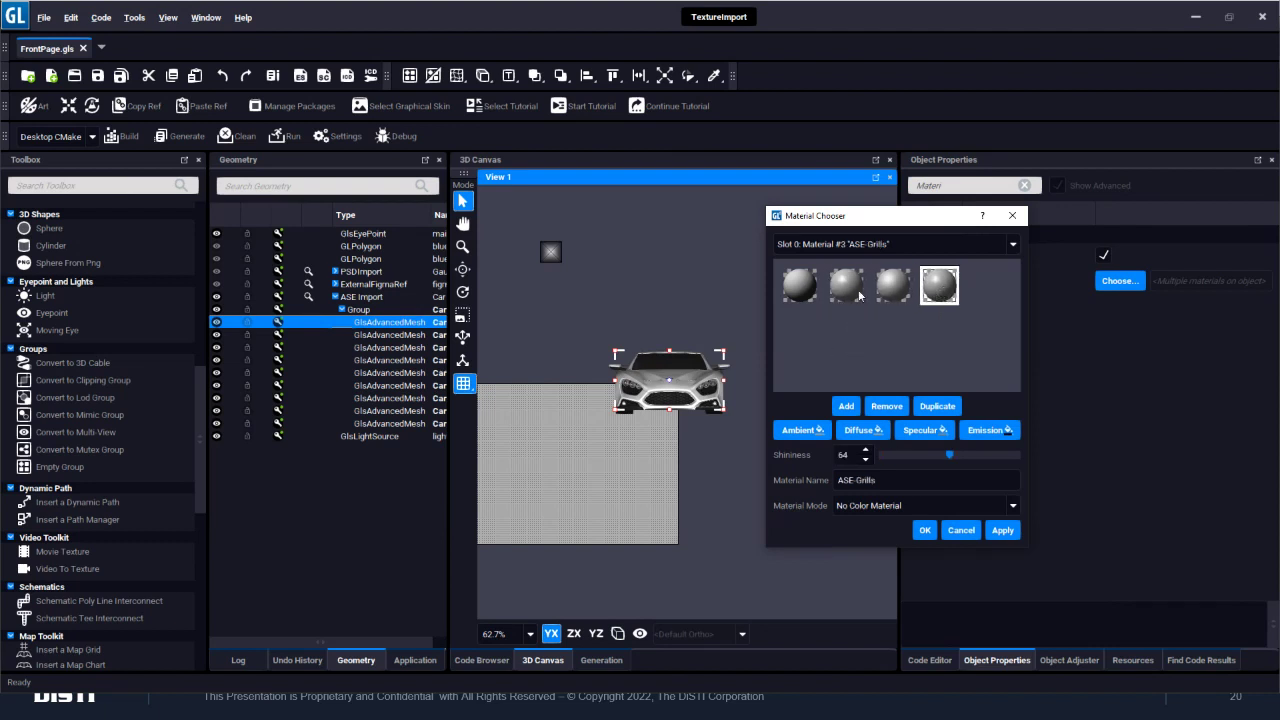
pyautogui.click(857, 294)
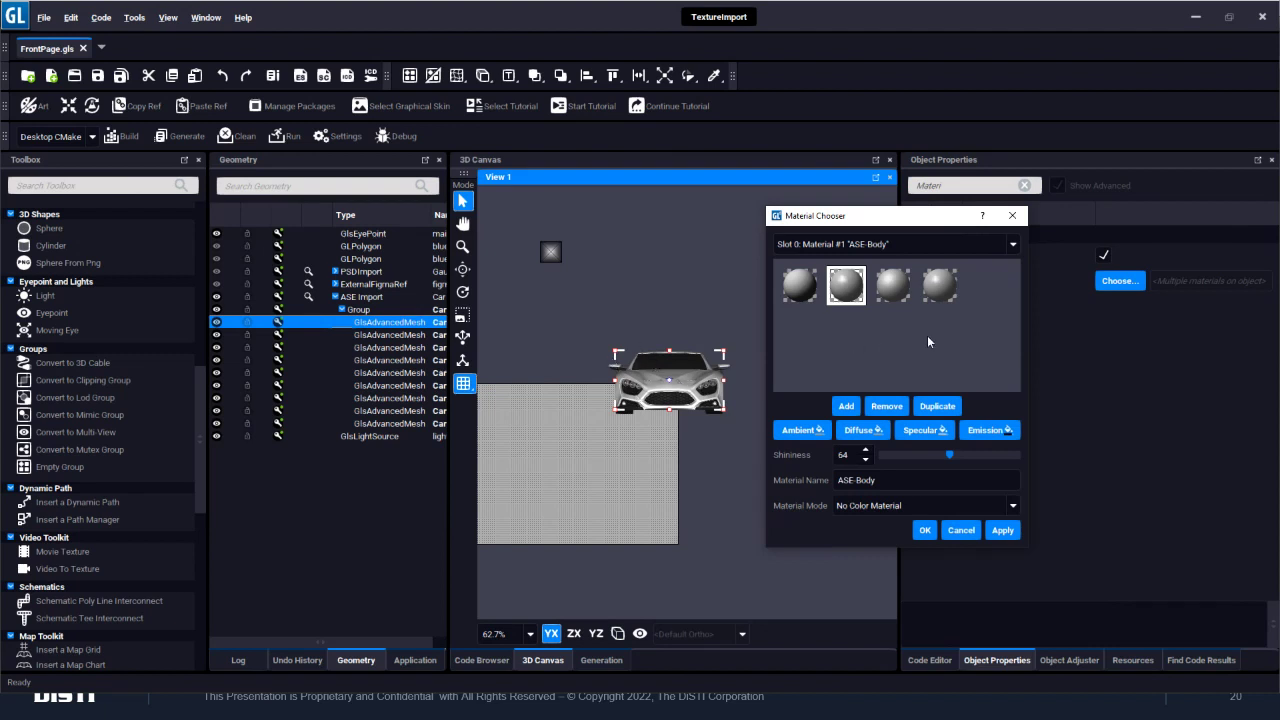
pyautogui.click(1012, 215)
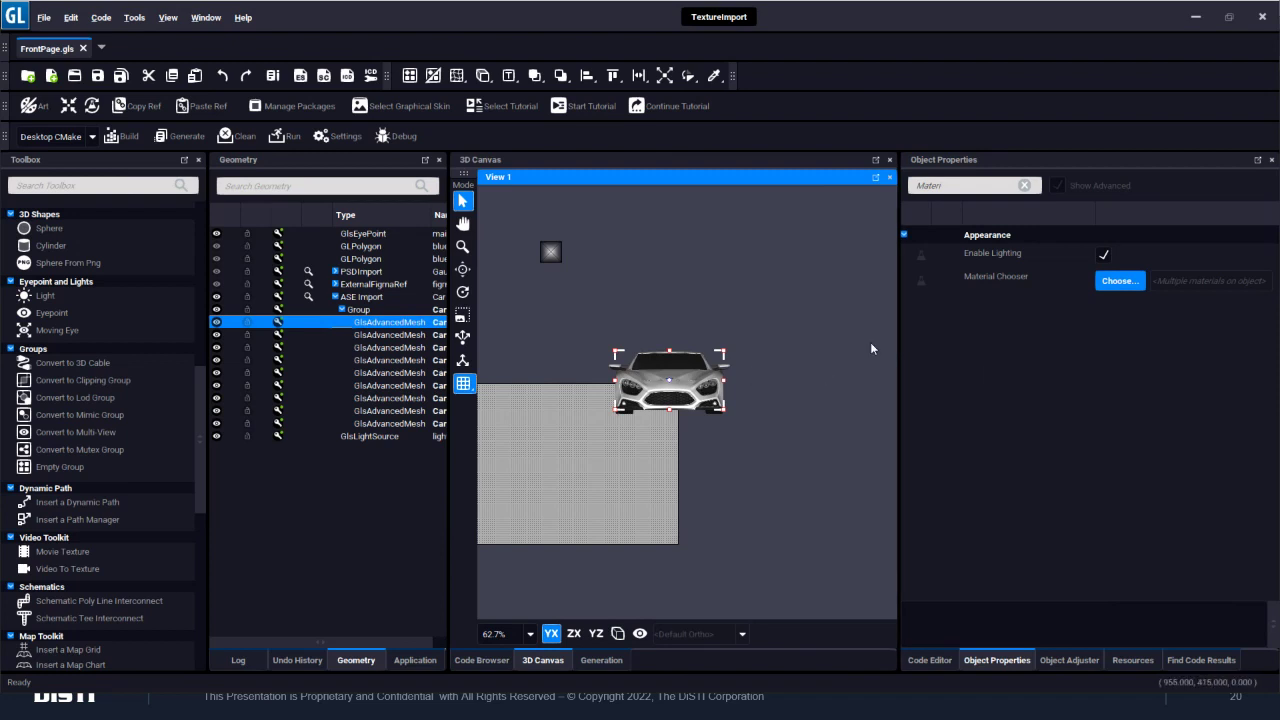
# - Collapse and hide the car's ASE import in the Geometry tree, and delete the light source
pyautogui.moveTo(898, 341); pyautogui.dragTo(970, 341)
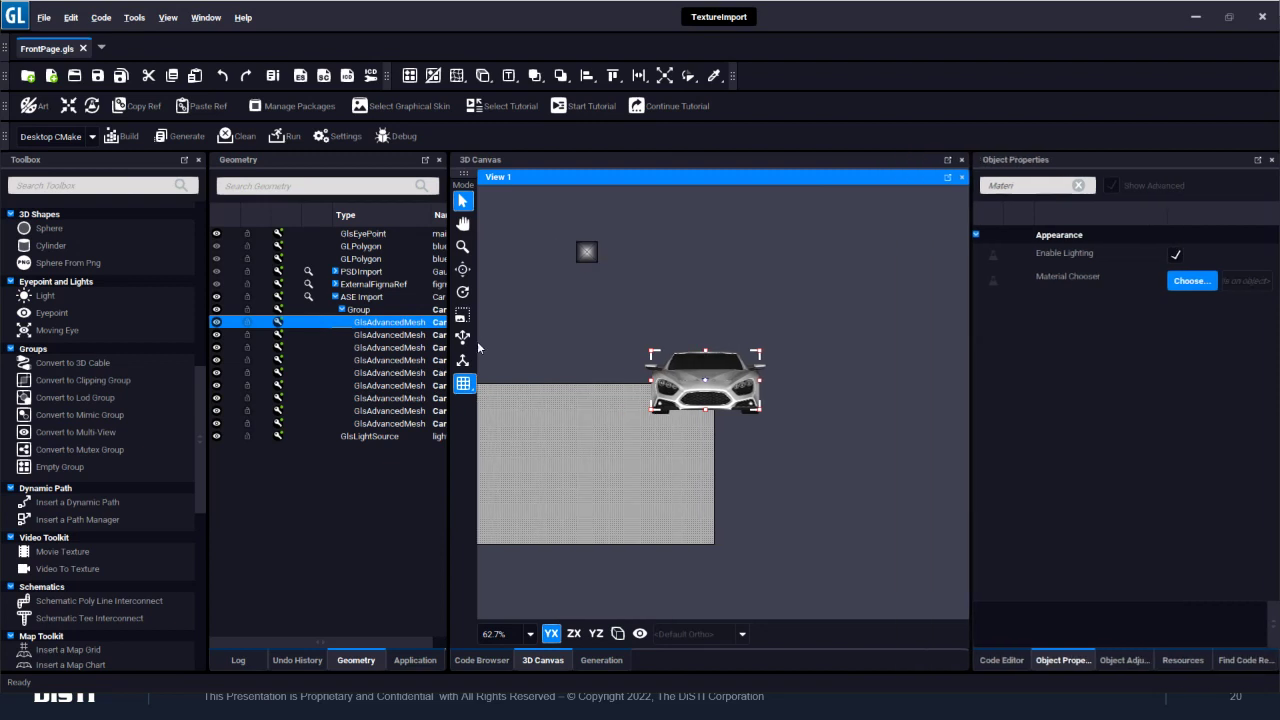
pyautogui.keyDown('ctrl'); pyautogui.click(340, 302); pyautogui.keyUp('ctrl')
pyautogui.click(338, 299)
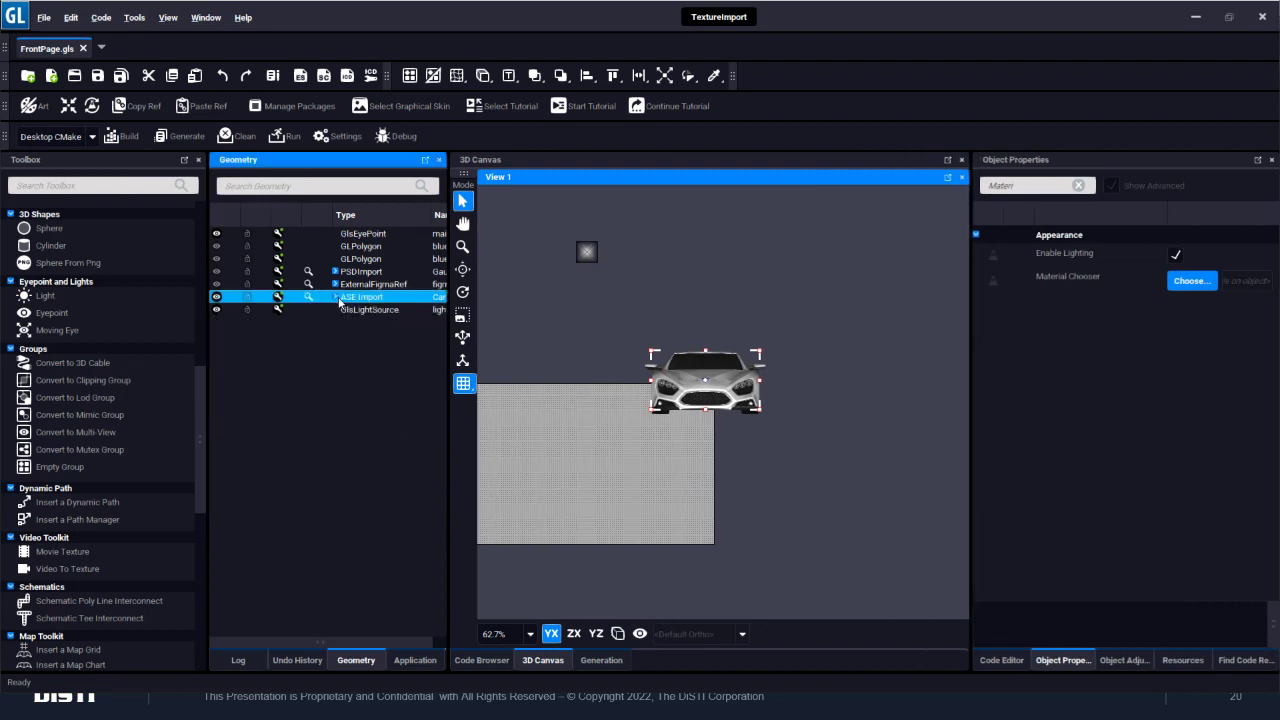
pyautogui.click(217, 297)
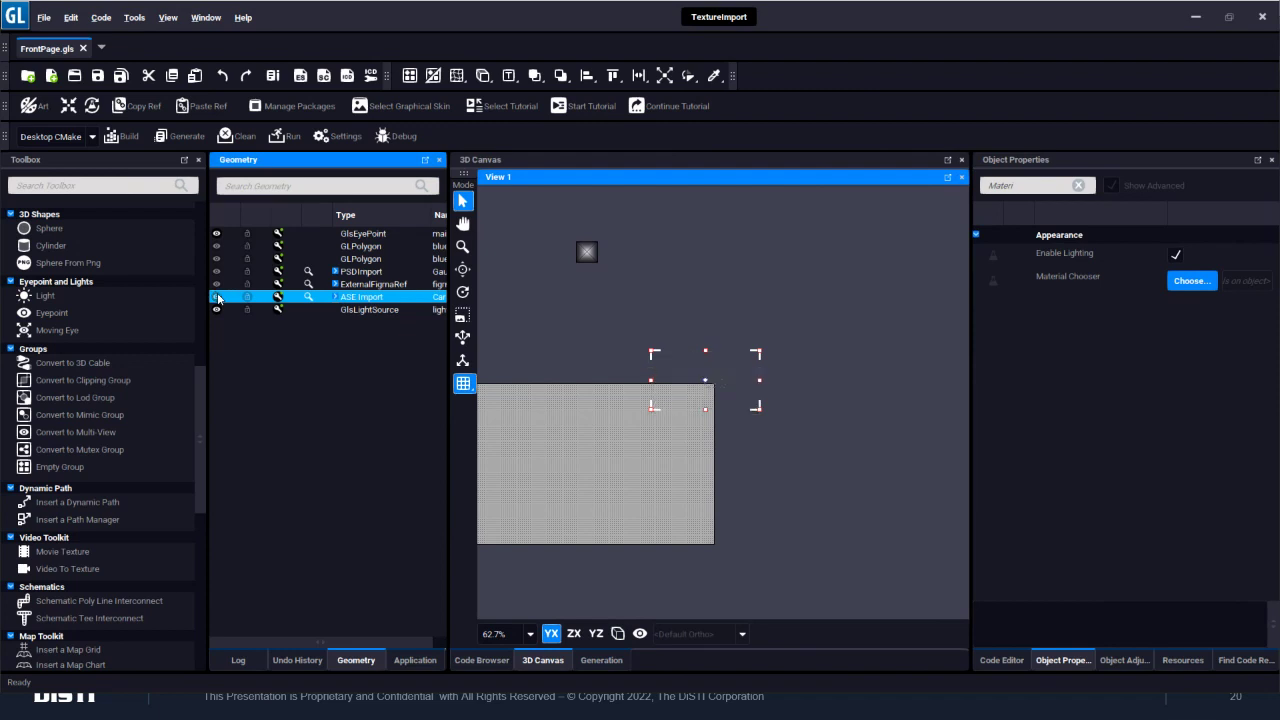
pyautogui.click(335, 309)
pyautogui.press('Delete')
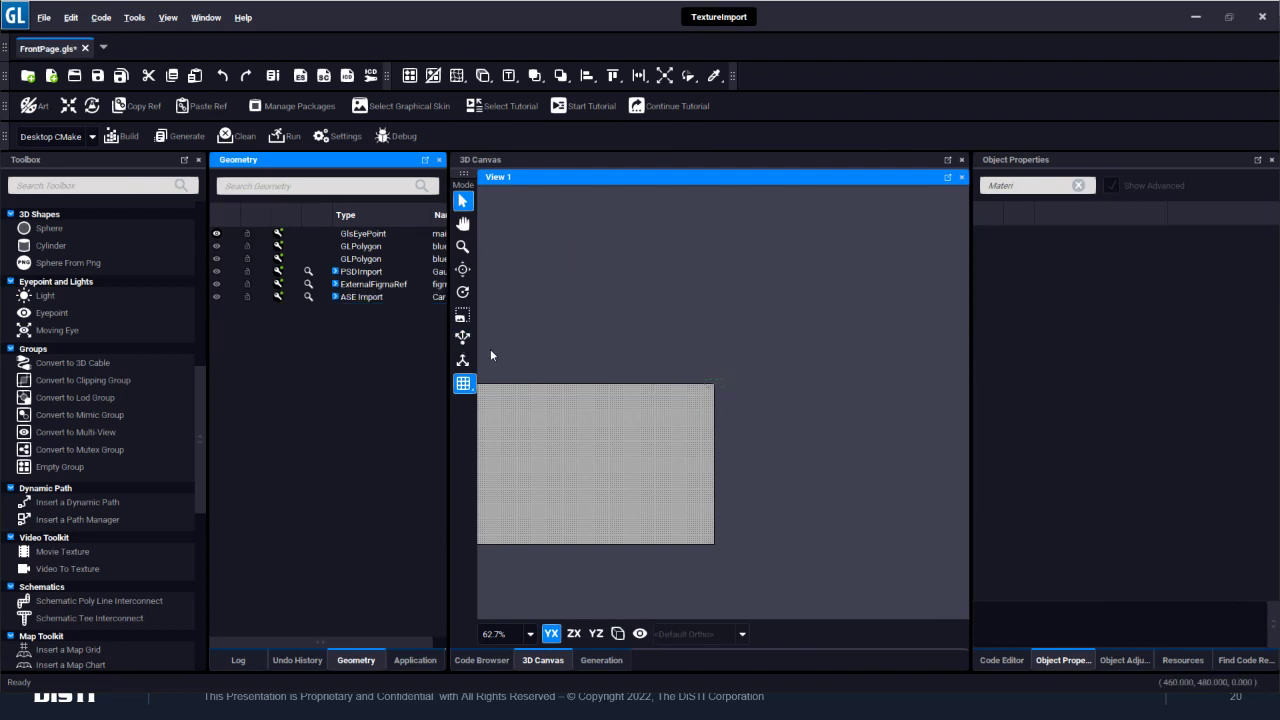
pyautogui.moveTo(661, 392); pyautogui.dragTo(934, 424)
# - Switch to the presentation and advance to the ASE Importer documentation slide
pyautogui.hotkey('alt', 'Tab')
pyautogui.hotkey('alt', 'Tab')
pyautogui.hotkey('alt', 'Tab')
pyautogui.press('Right')
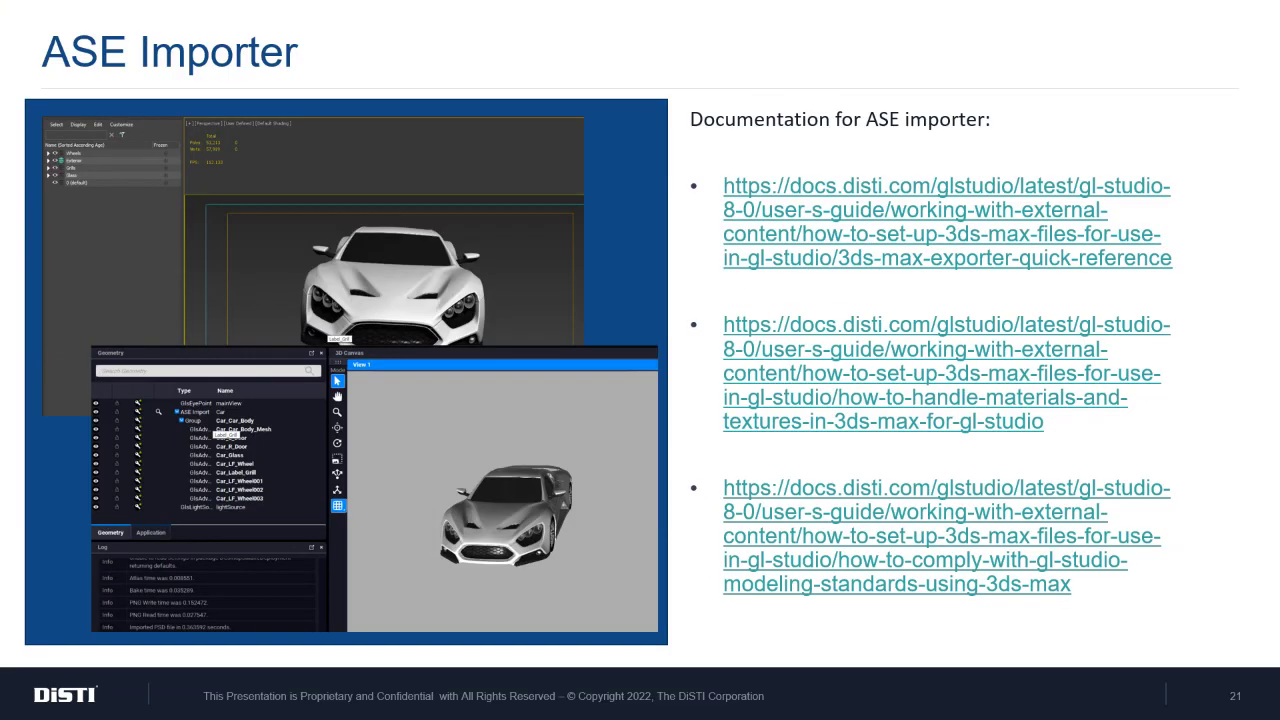
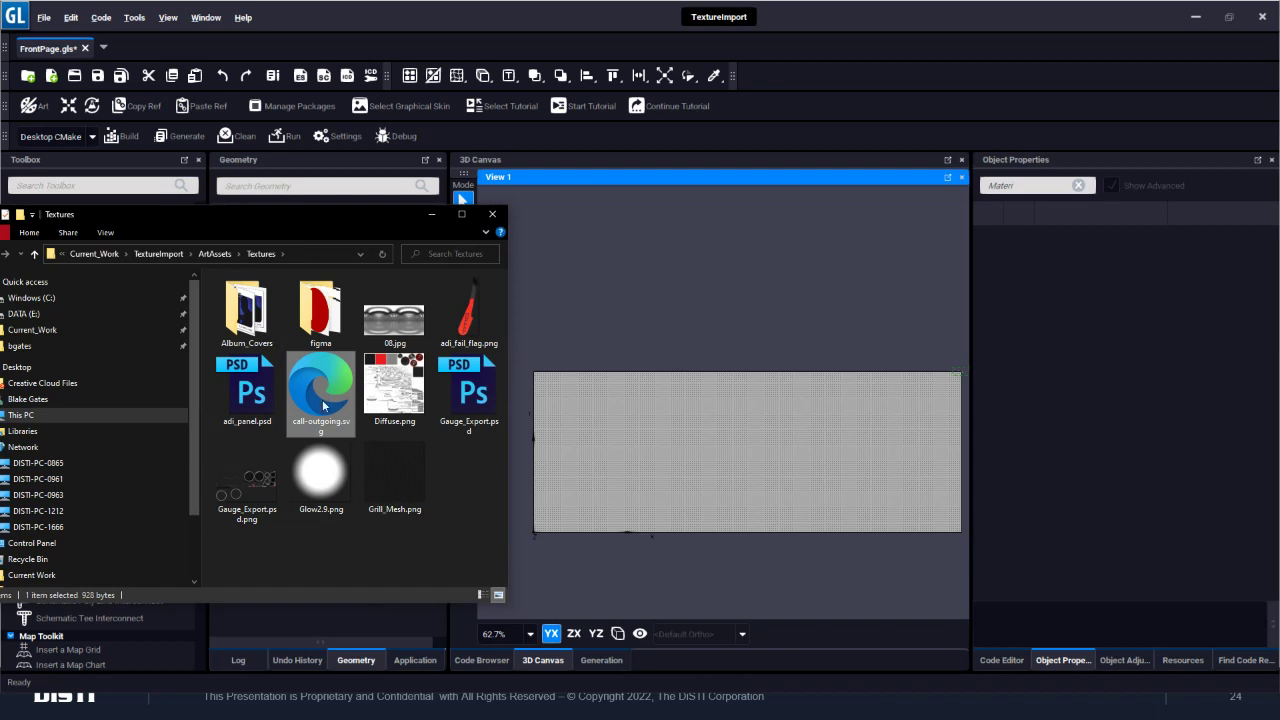
# - Import call-outgoing.svg from the Textures folder onto the GL Studio canvas and minimize File Explorer
pyautogui.moveTo(321, 400); pyautogui.dragTo(681, 494)
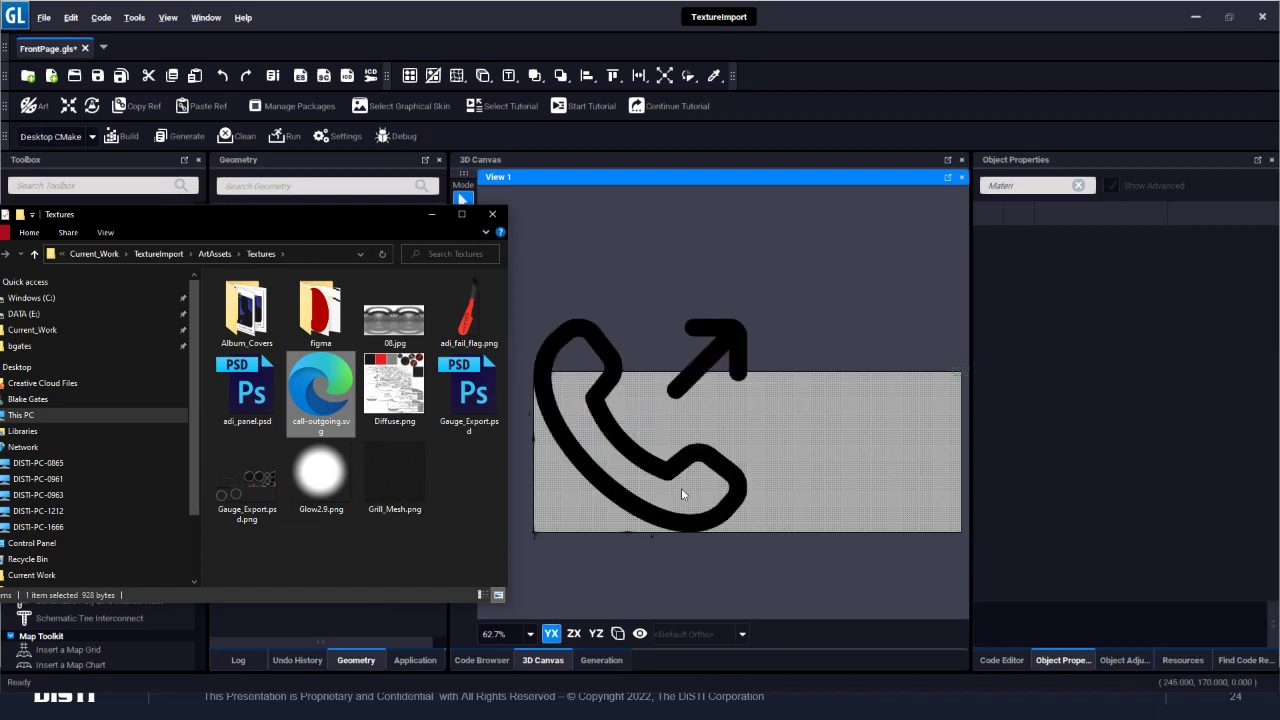
pyautogui.click(430, 214)
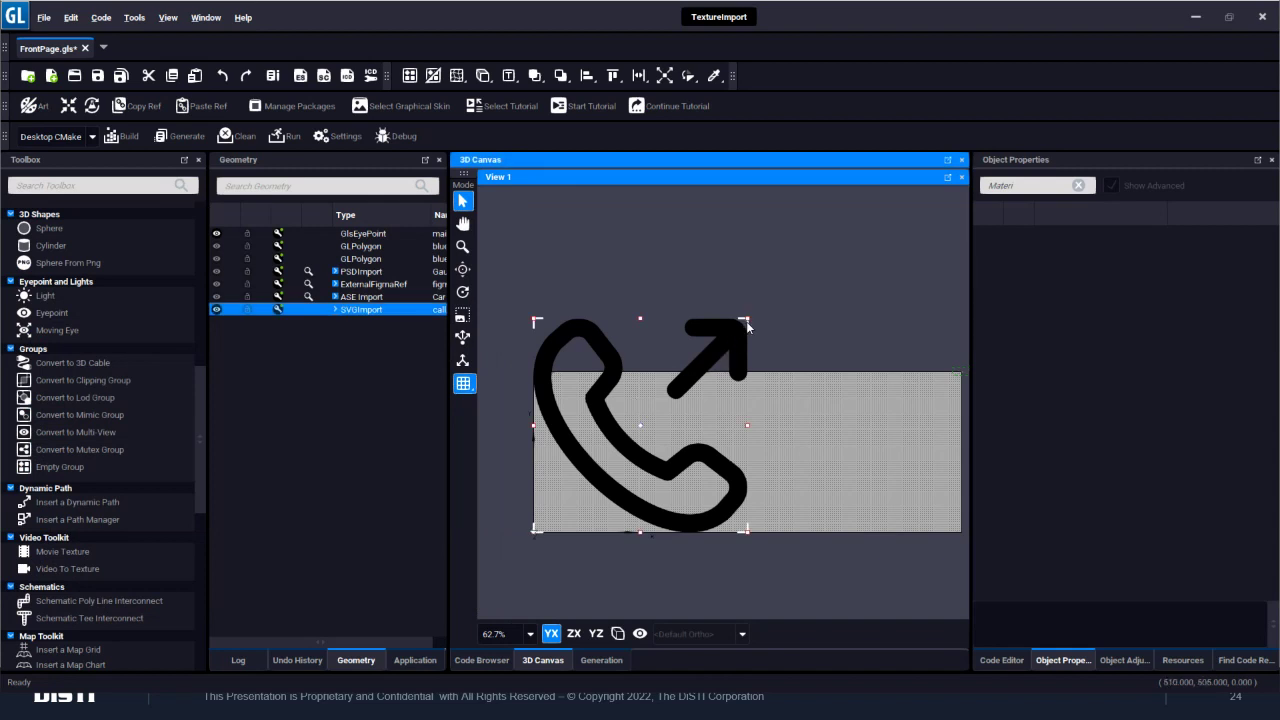
# - Test the SVG phone icon's scaling by shrinking it to about a third of its size and enlarging it to slightly wider than the display area
pyautogui.moveTo(748, 322); pyautogui.dragTo(603, 476)
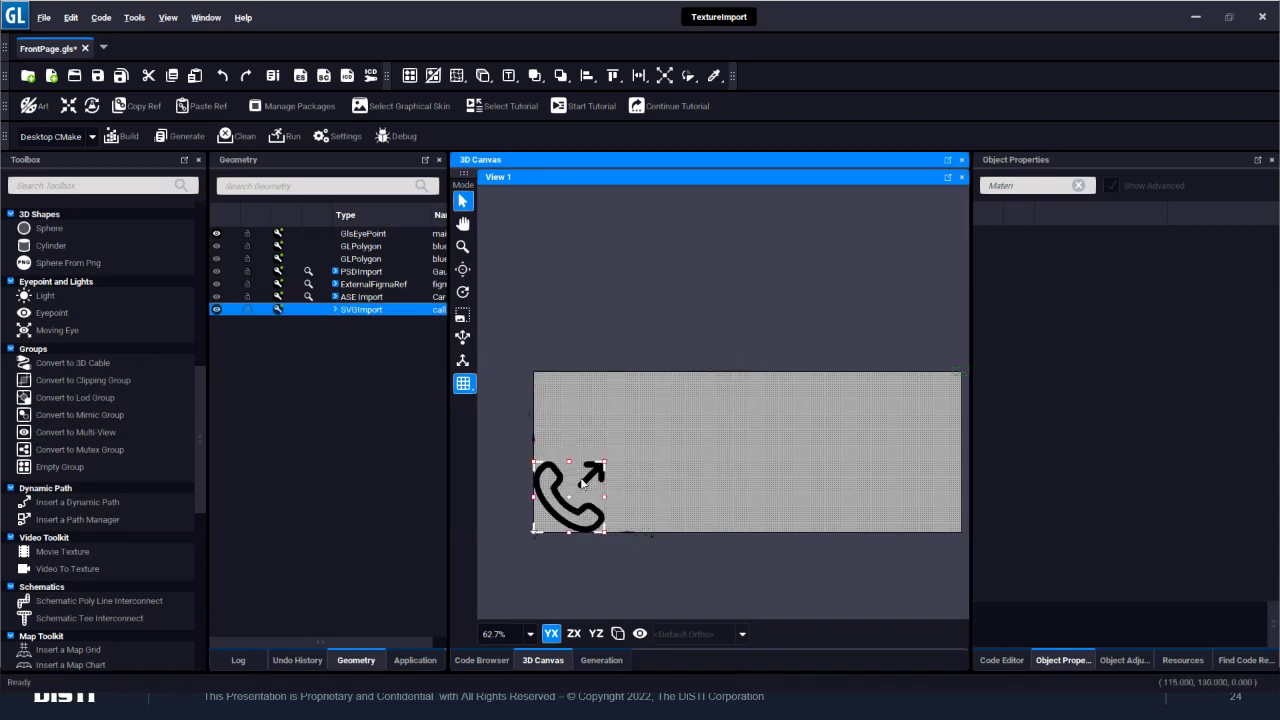
pyautogui.scroll(3, 592, 472)
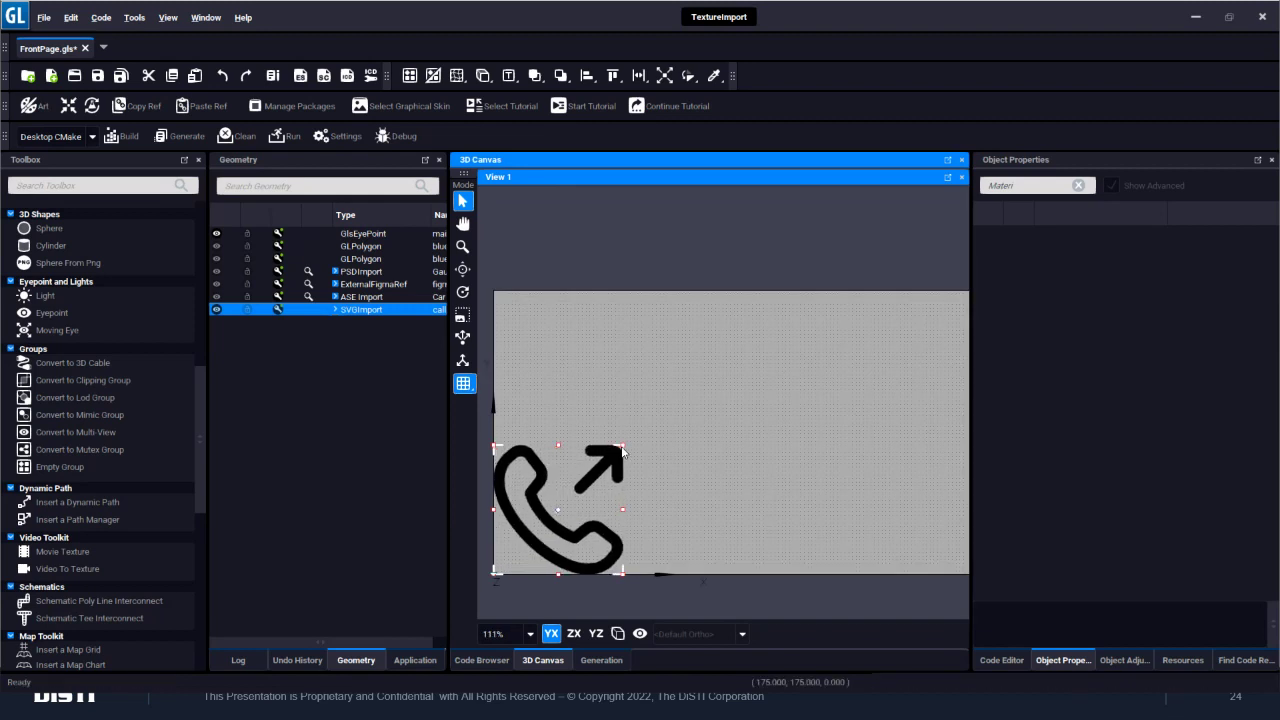
pyautogui.scroll(-4, 676, 432)
pyautogui.scroll(-1, 677, 432)
pyautogui.moveTo(651, 436); pyautogui.dragTo(884, 232)
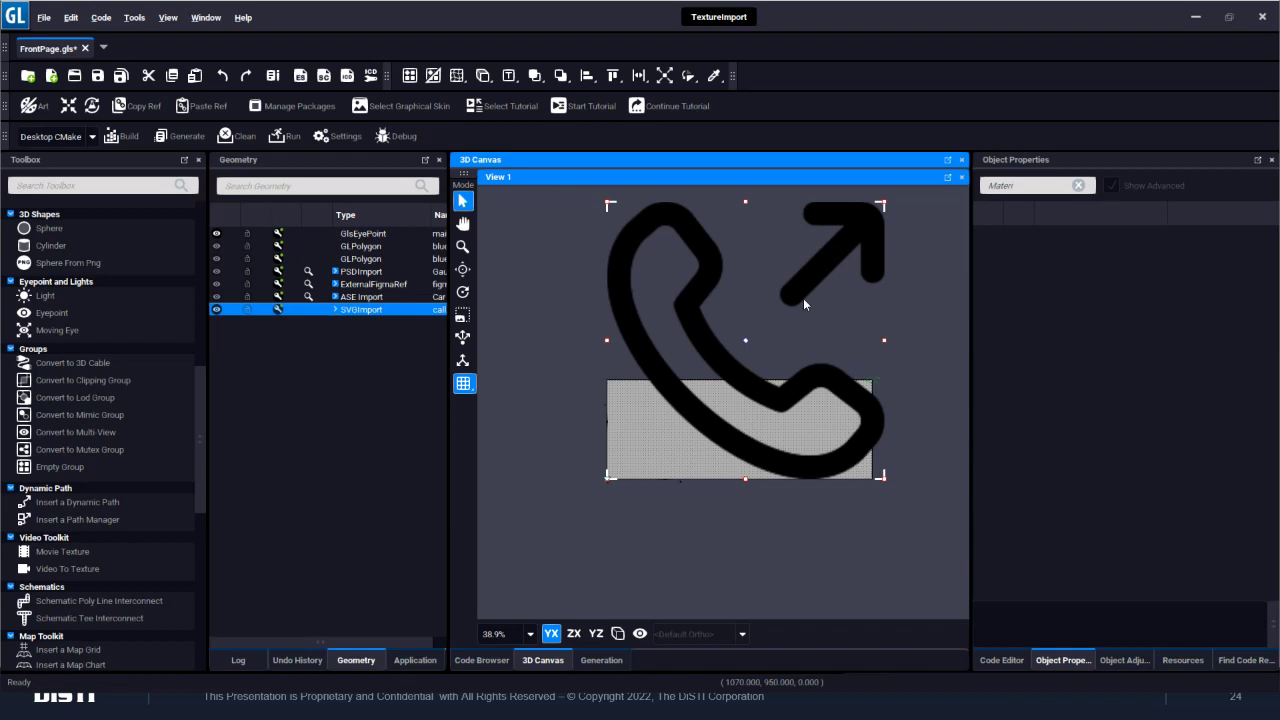
pyautogui.moveTo(803, 298); pyautogui.dragTo(740, 349)
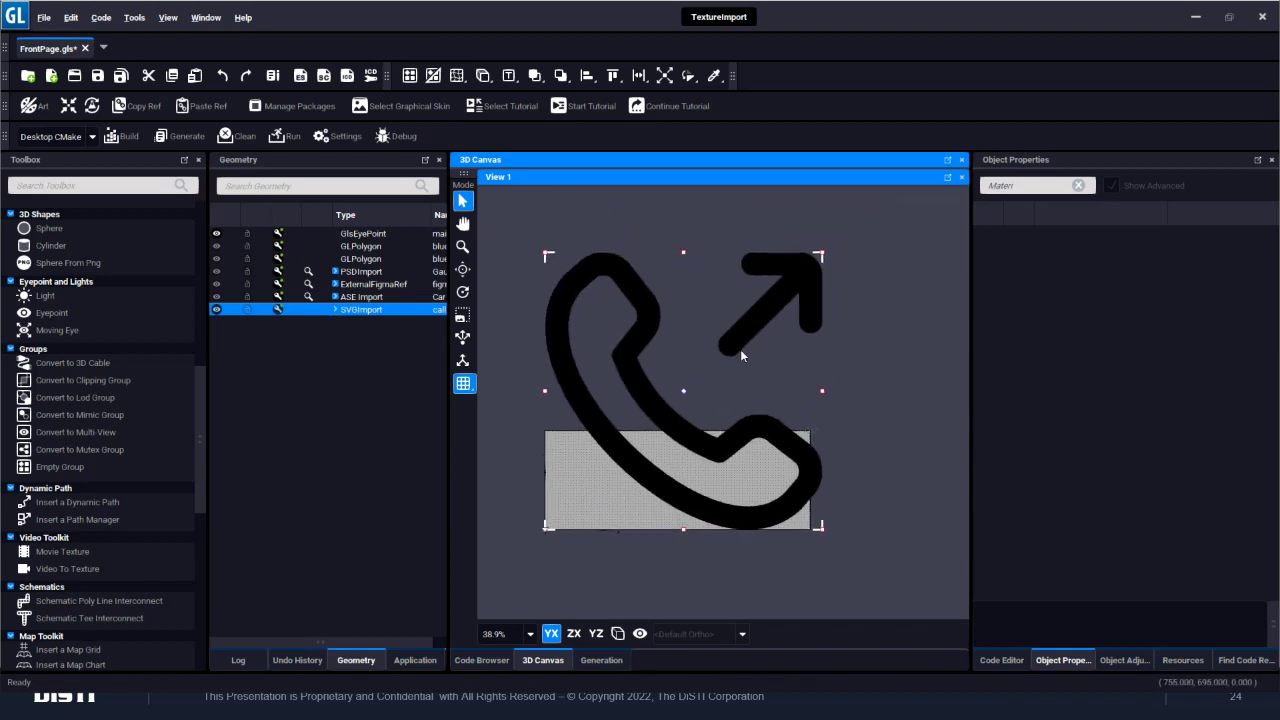
# - Shrink the SVG phone icon proportionally to about a tenth of the display area's width
pyautogui.scroll(1, 710, 342)
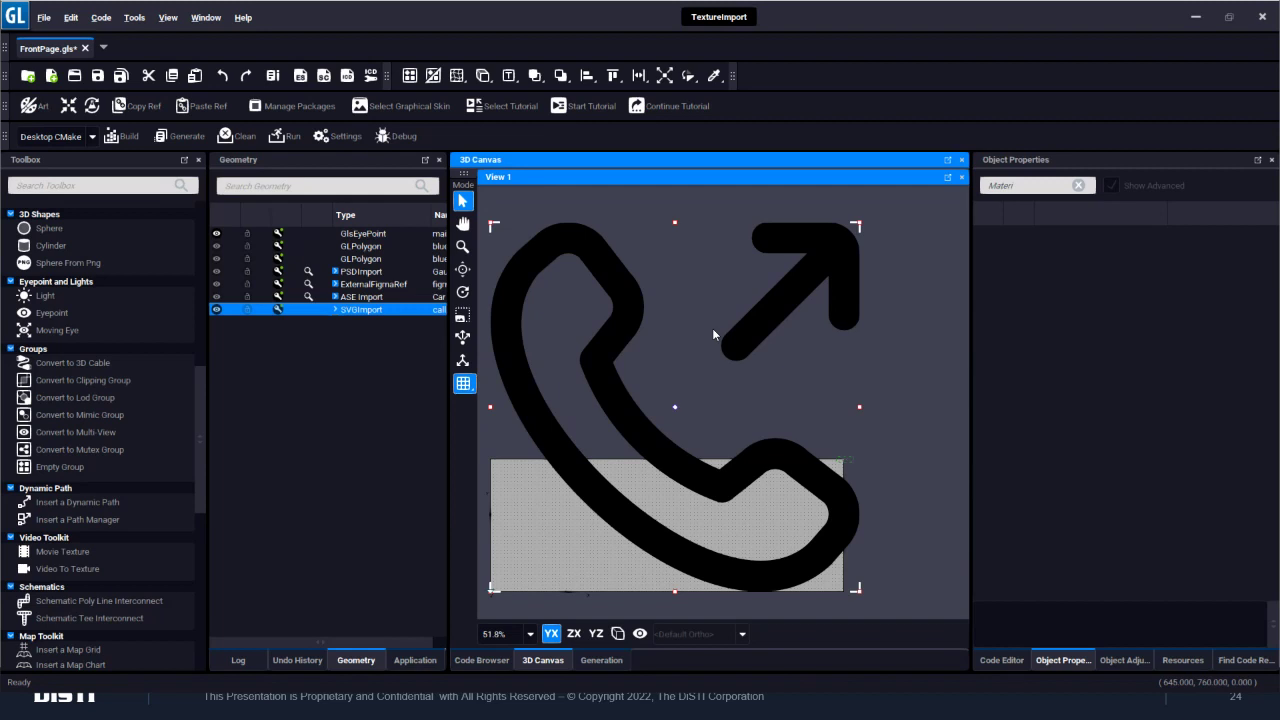
pyautogui.scroll(3, 712, 330)
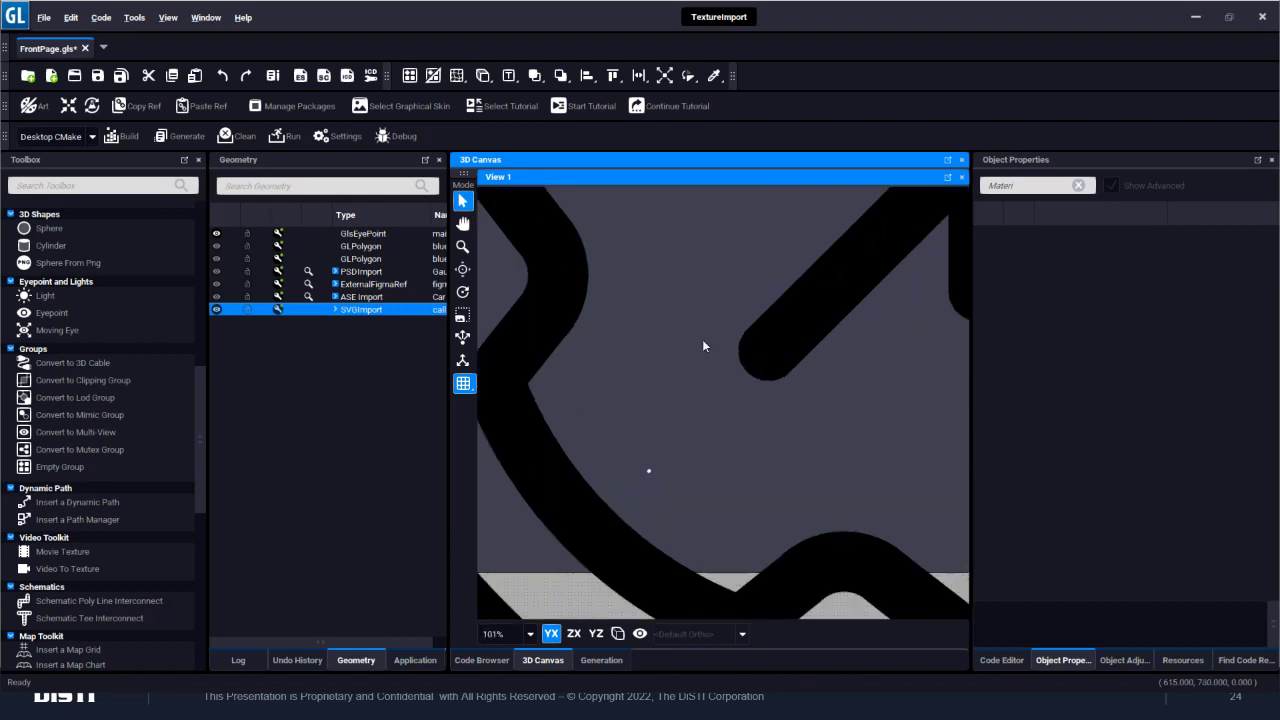
pyautogui.scroll(-4, 703, 346)
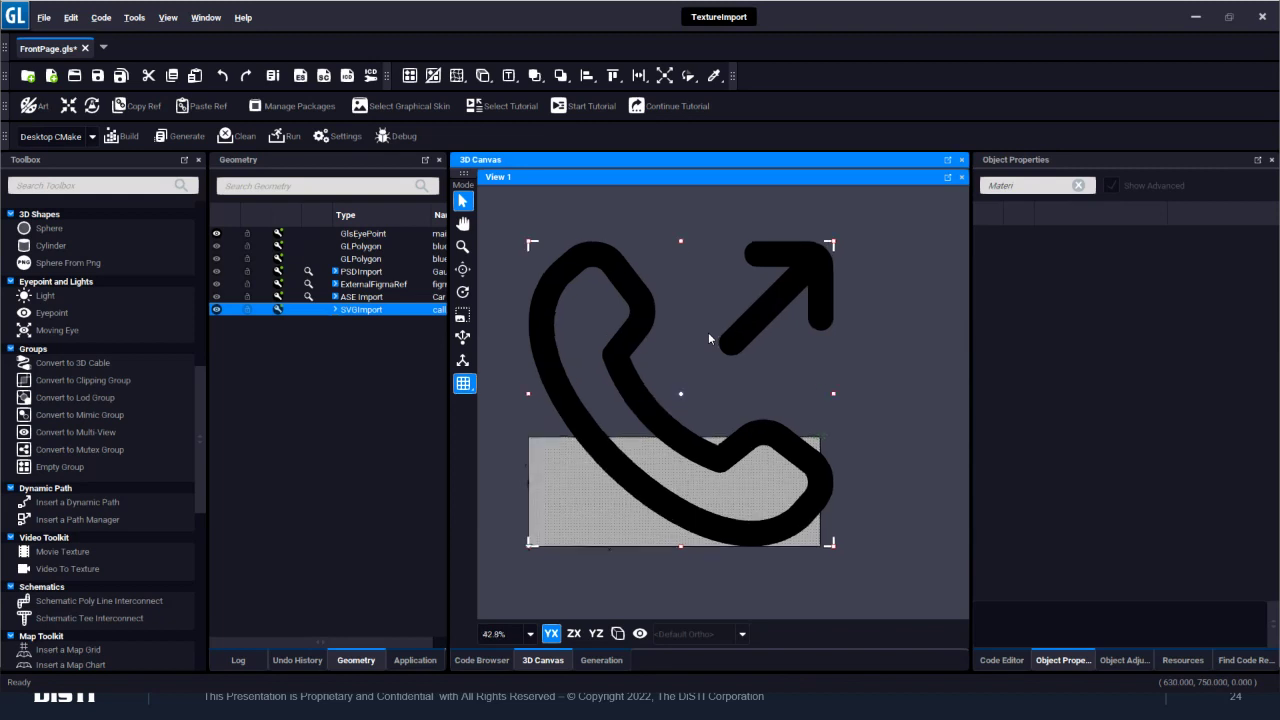
pyautogui.moveTo(832, 244); pyautogui.dragTo(628, 508)
pyautogui.scroll(4, 572, 525)
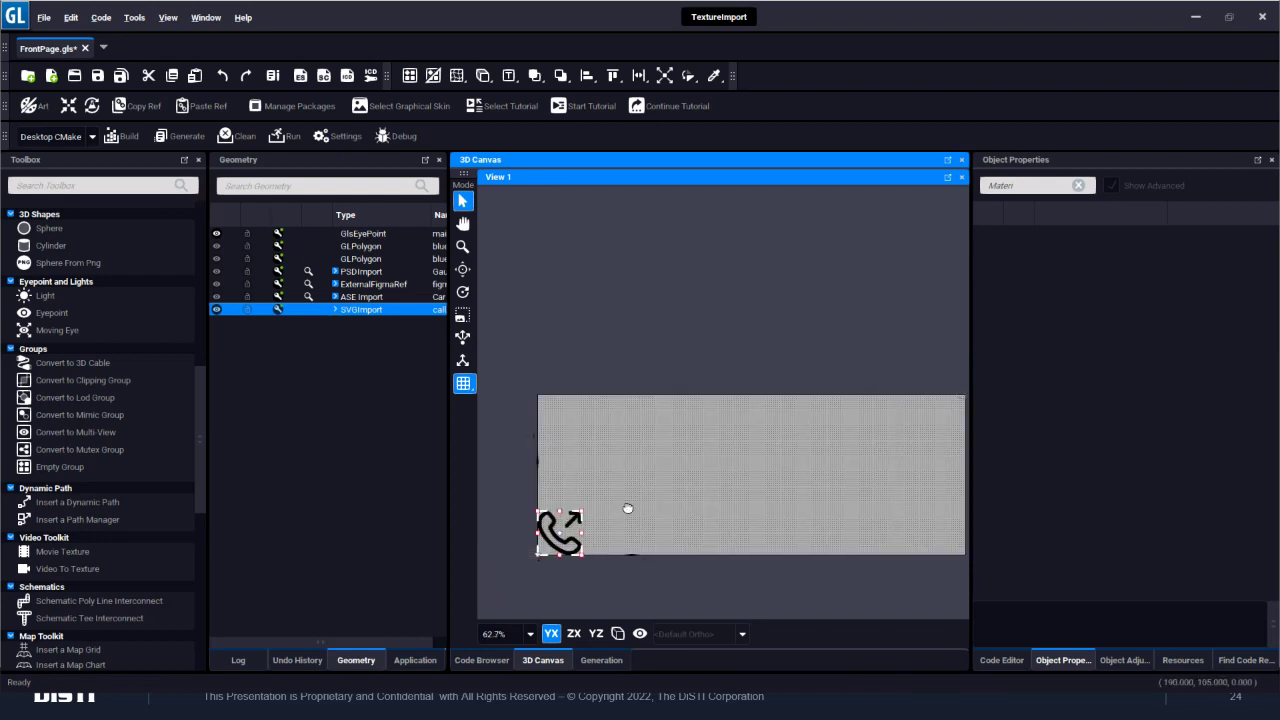
pyautogui.scroll(10, 700, 466)
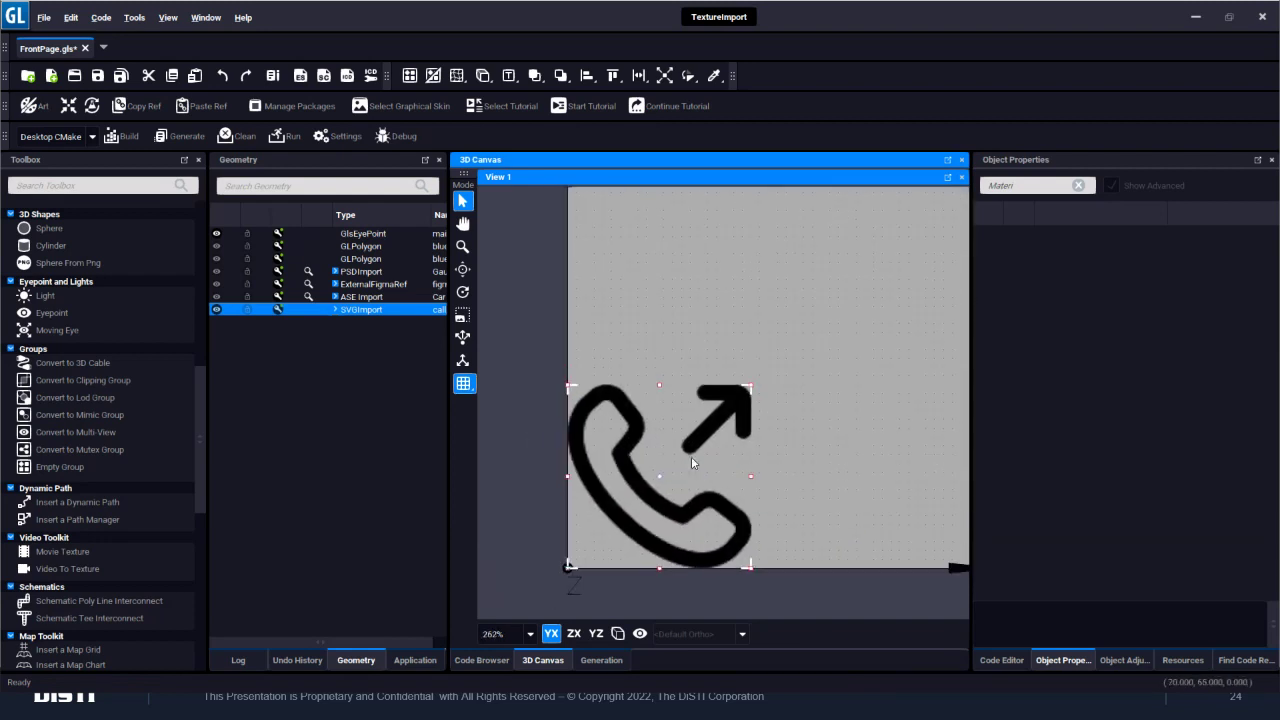
pyautogui.scroll(-1, 691, 456)
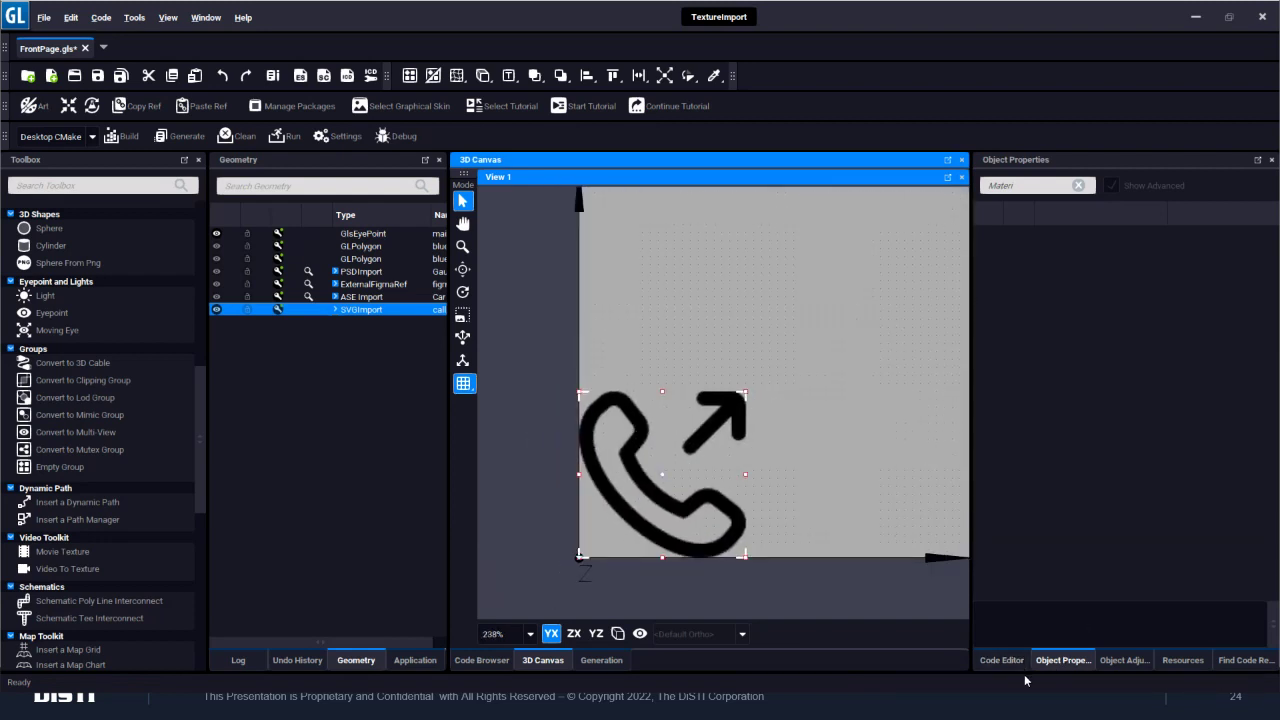
# - Set the SVG import's Pixel Density Scale to 4 and check the phone icon's edges up close
pyautogui.click(1054, 237)
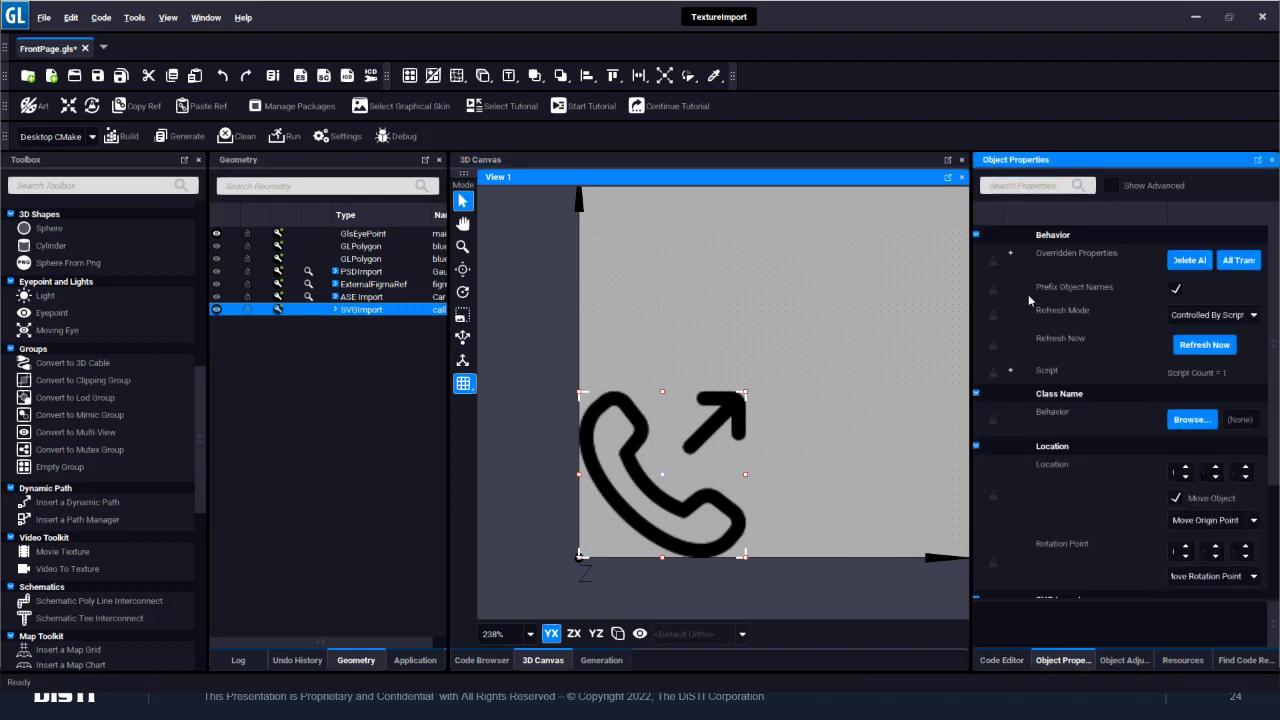
pyautogui.scroll(-3, 1150, 450)
pyautogui.doubleClick(1180, 549)
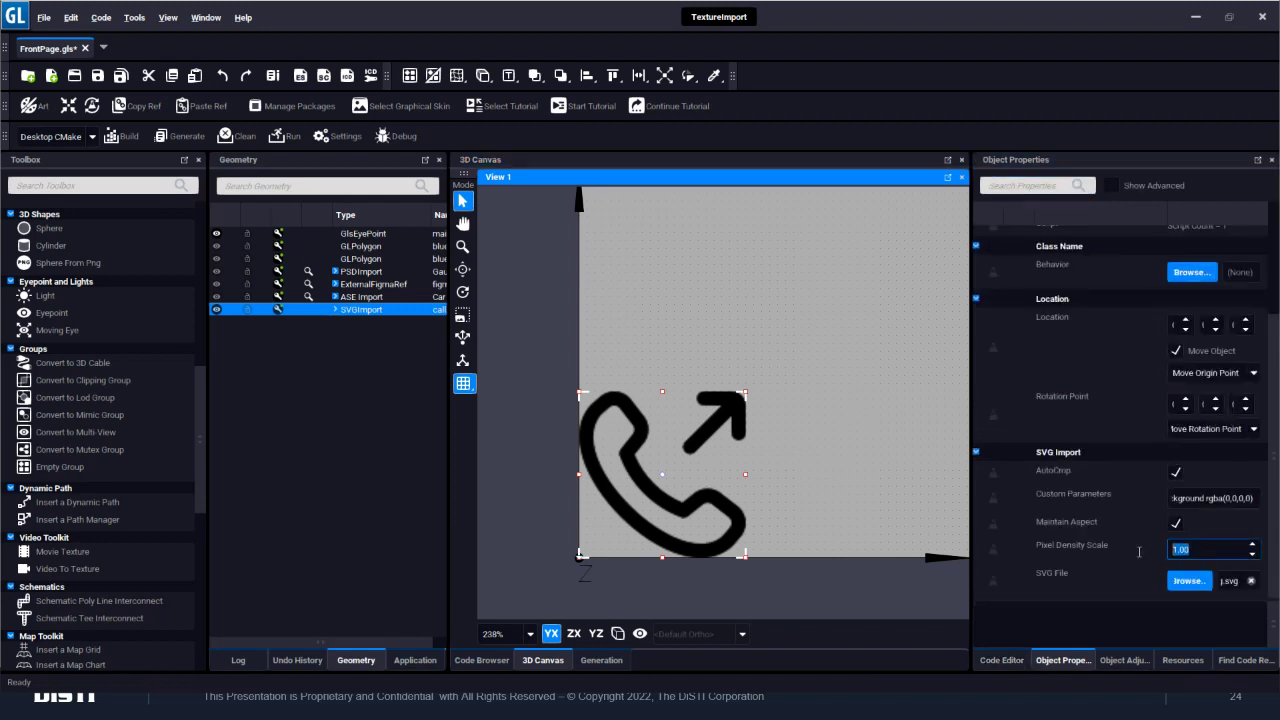
pyautogui.write('4')
pyautogui.press('Return')
pyautogui.click(1071, 543)
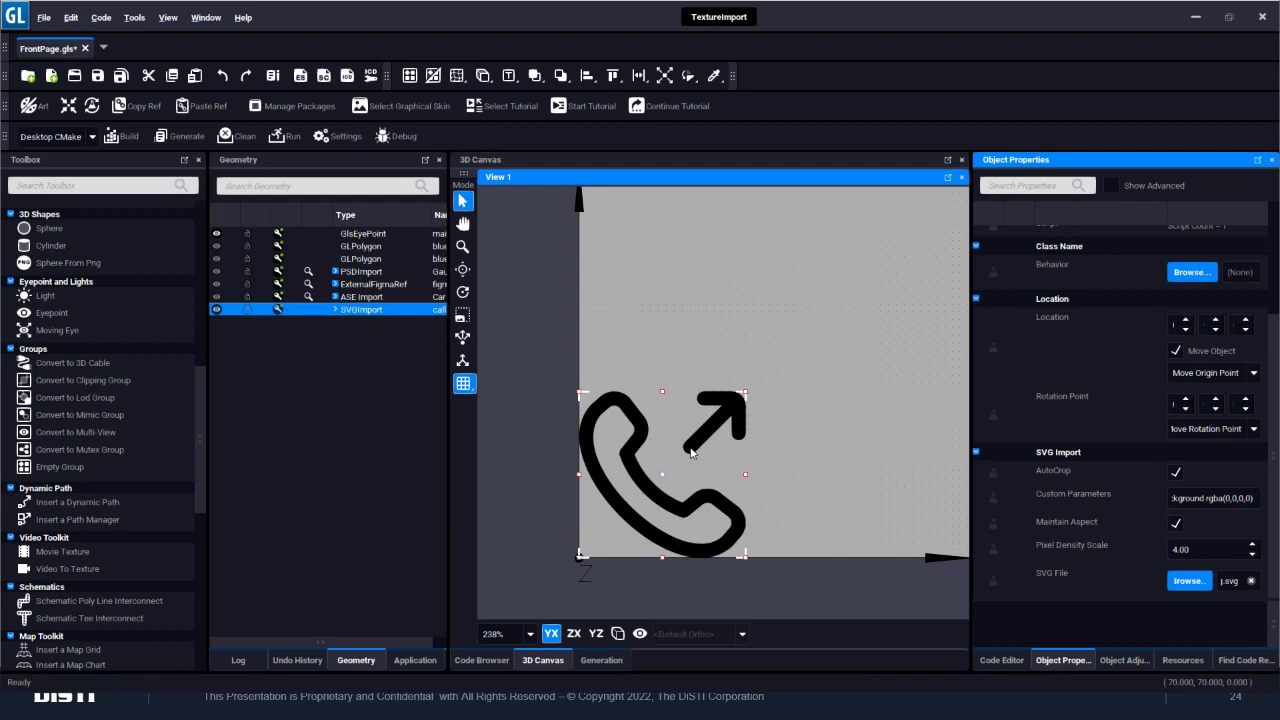
pyautogui.scroll(4, 666, 418)
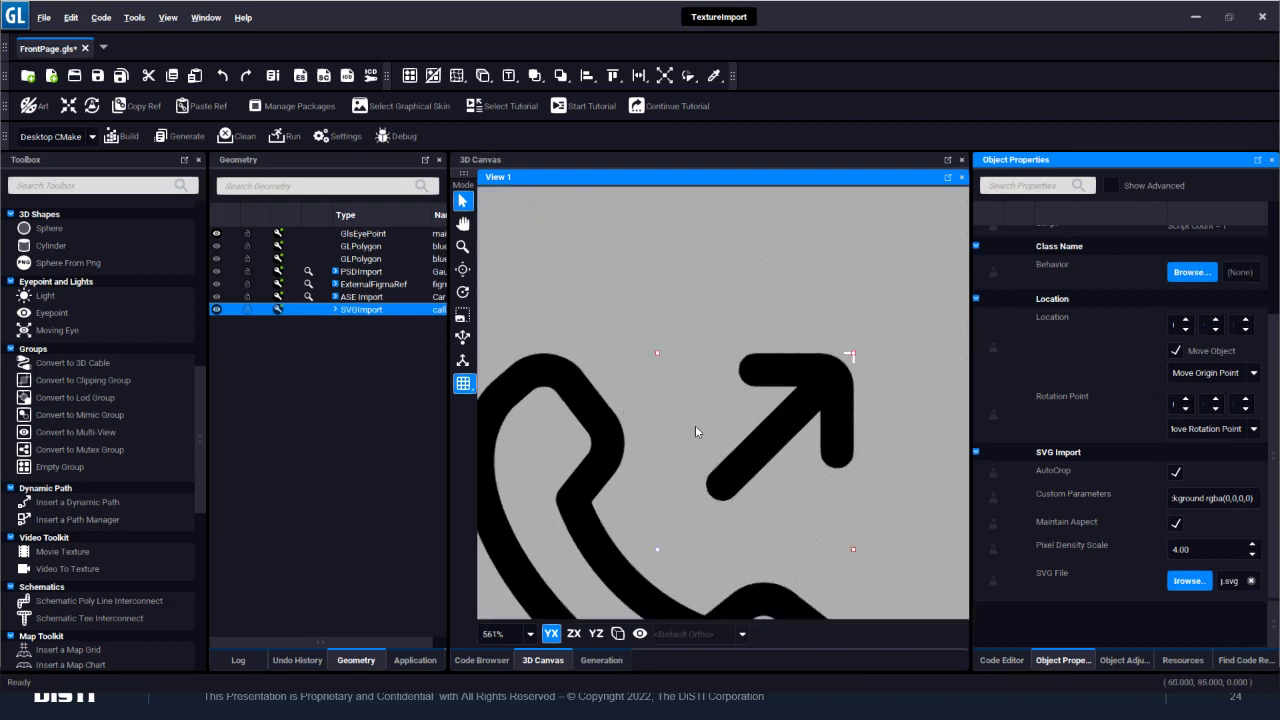
pyautogui.scroll(-6, 697, 432)
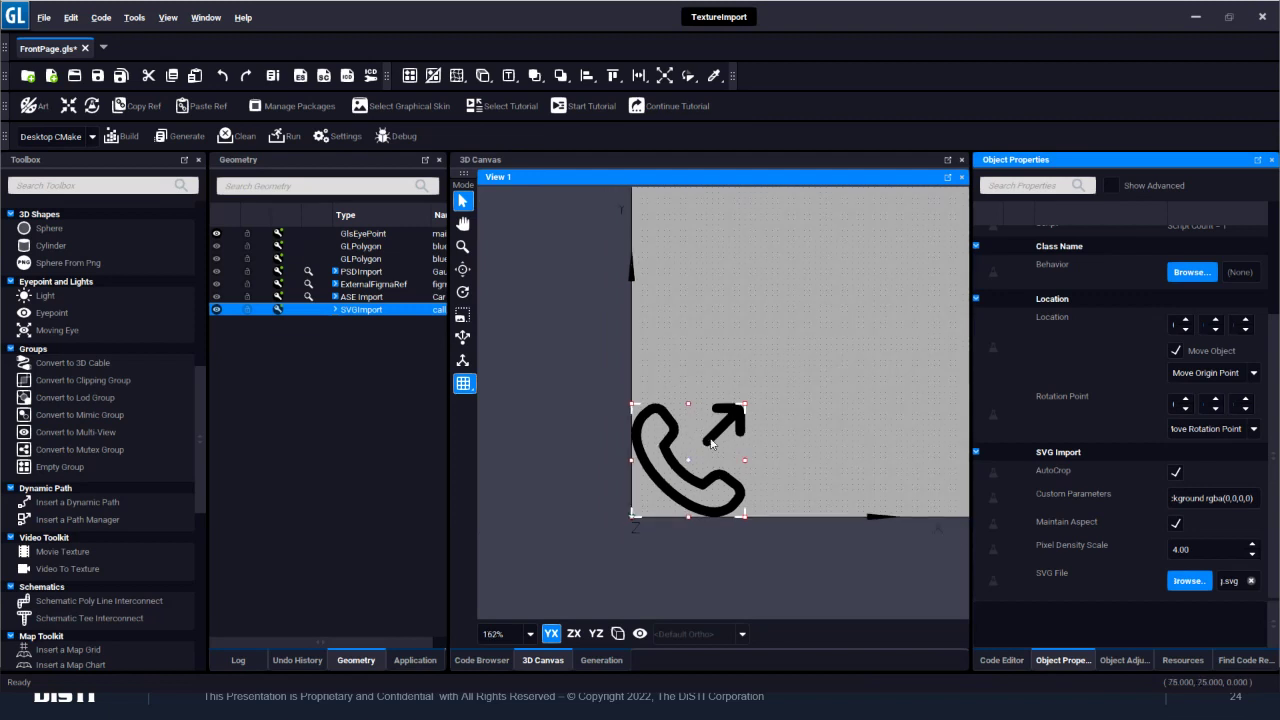
# - Delete the SVG import from the Geometry tree
pyautogui.click(370, 310)
pyautogui.press('Delete')
pyautogui.scroll(-5, 641, 460)
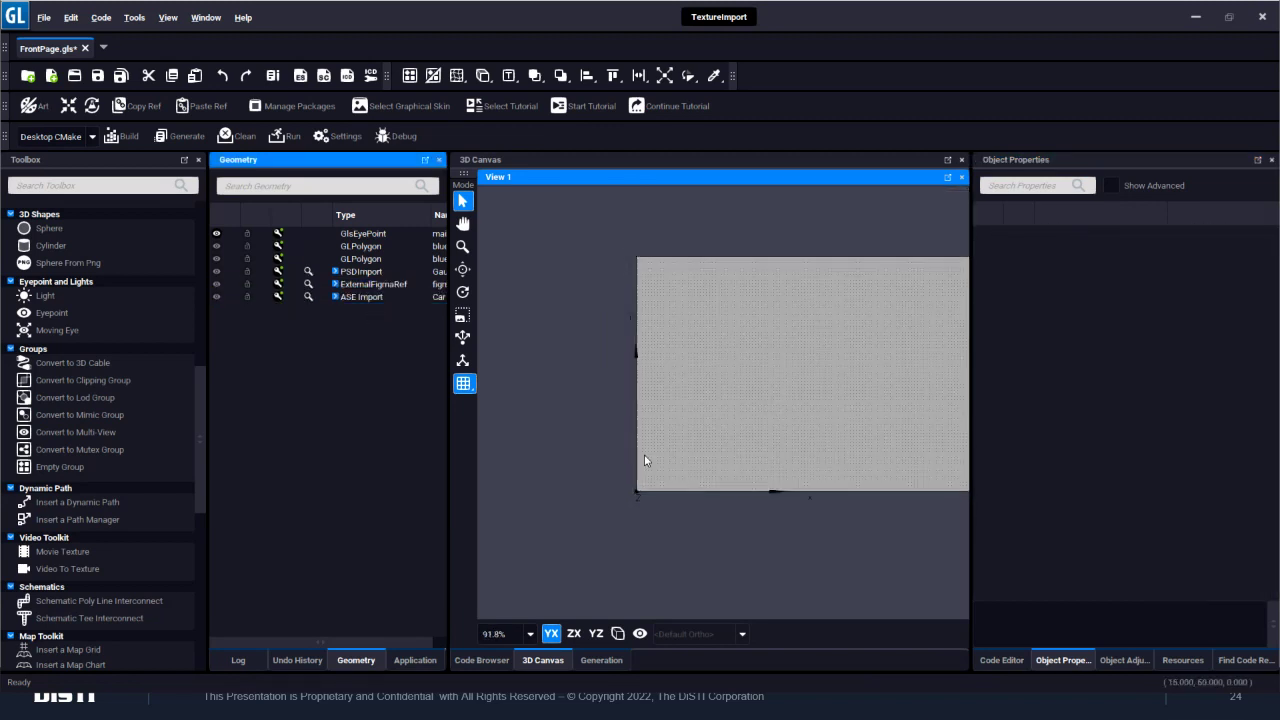
# - Import call-outgoing.svg from the Textures folder onto the canvas again, placing it over the right half of the display area
pyautogui.click(37, 106)
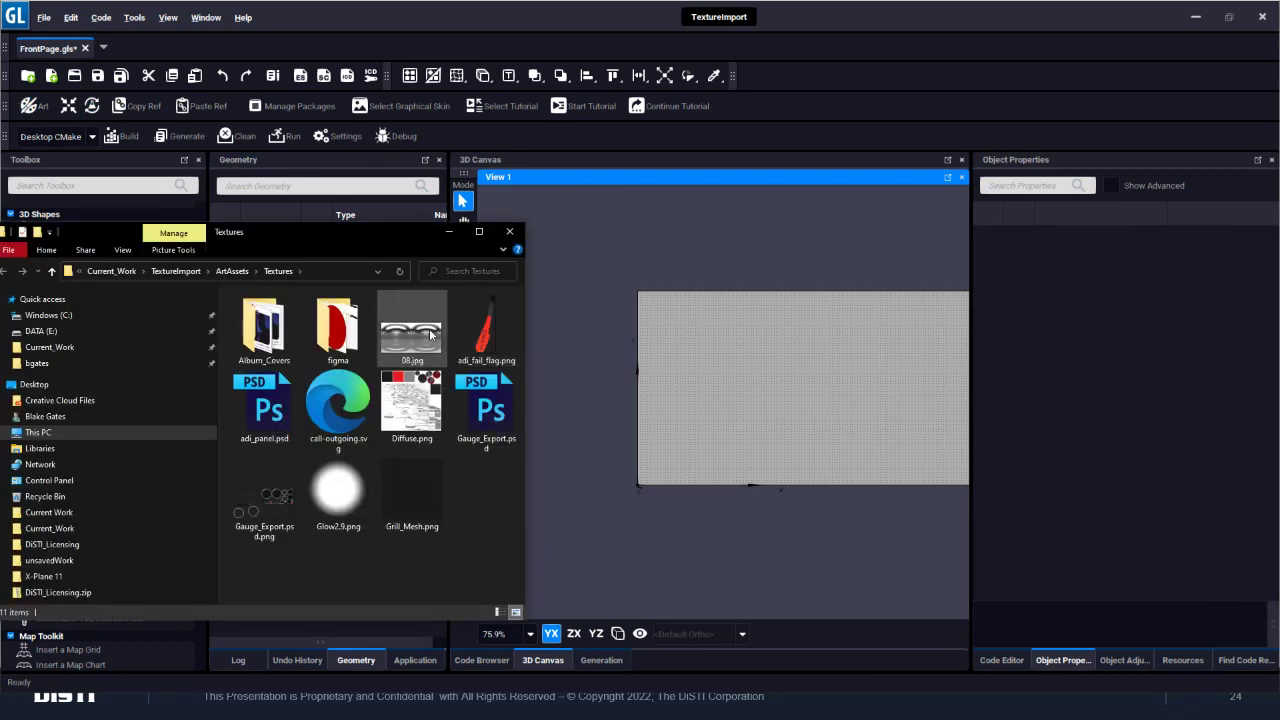
pyautogui.click(338, 410)
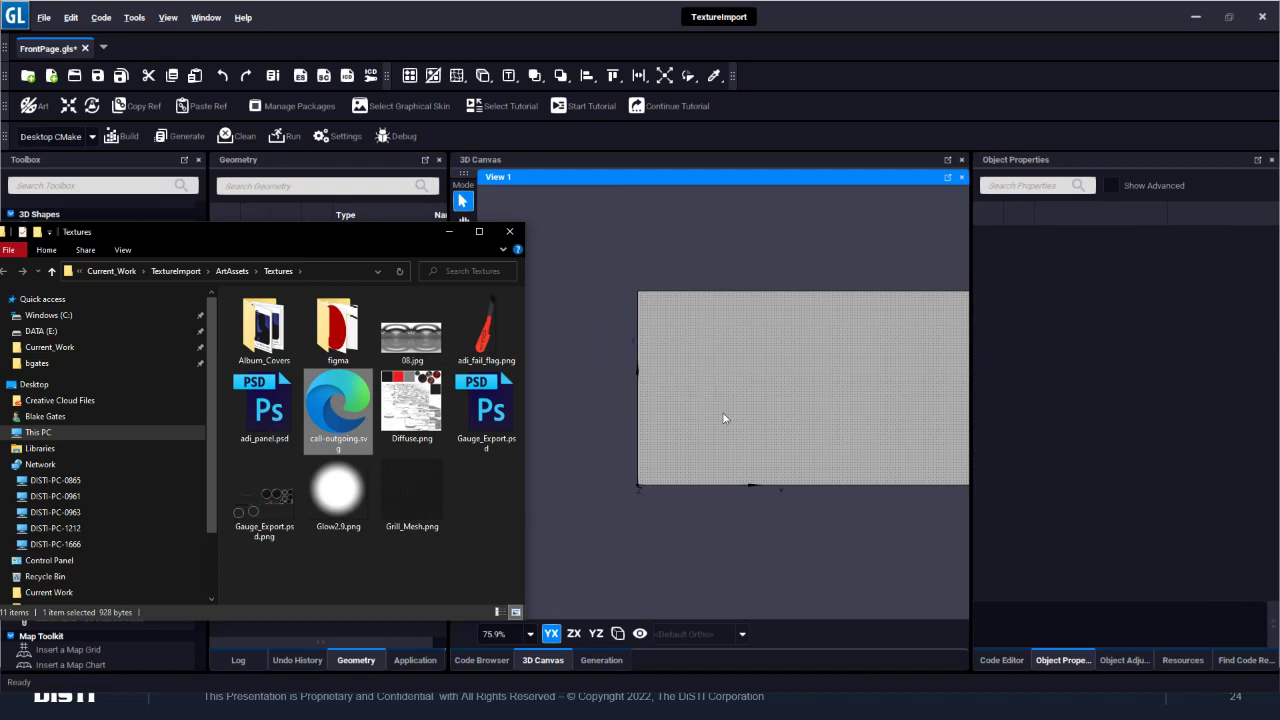
pyautogui.moveTo(725, 418); pyautogui.dragTo(826, 440)
pyautogui.scroll(-3, 736, 405)
pyautogui.click(702, 442)
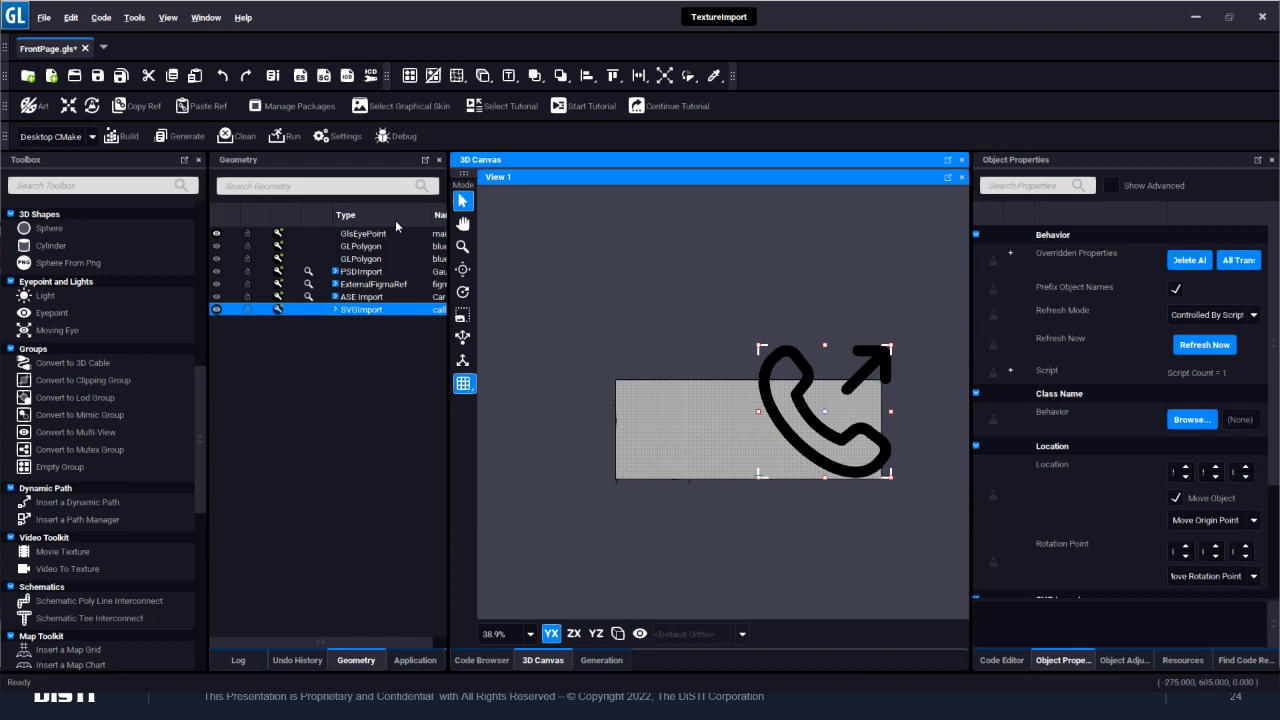
# - Look up the SVG Importer entry in the Manage Packages list and close the dialog without changes
pyautogui.click(319, 108)
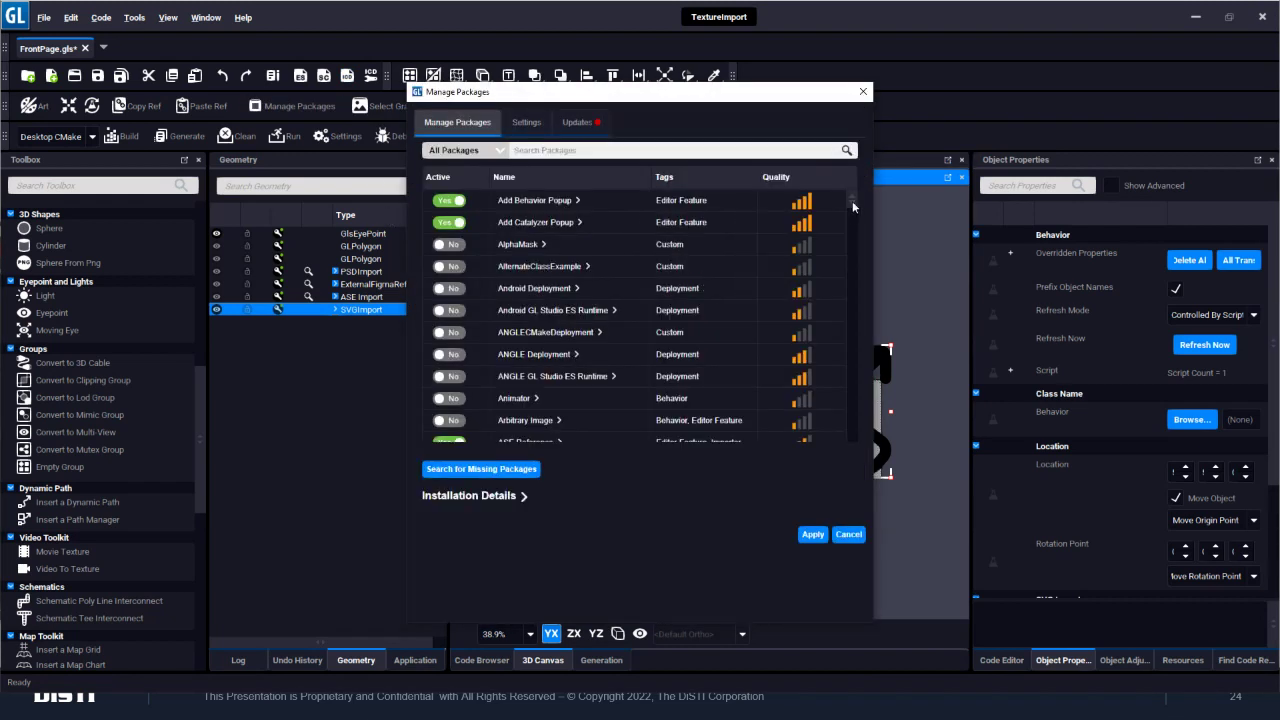
pyautogui.moveTo(852, 201); pyautogui.dragTo(832, 397)
pyautogui.scroll(-1, 644, 368)
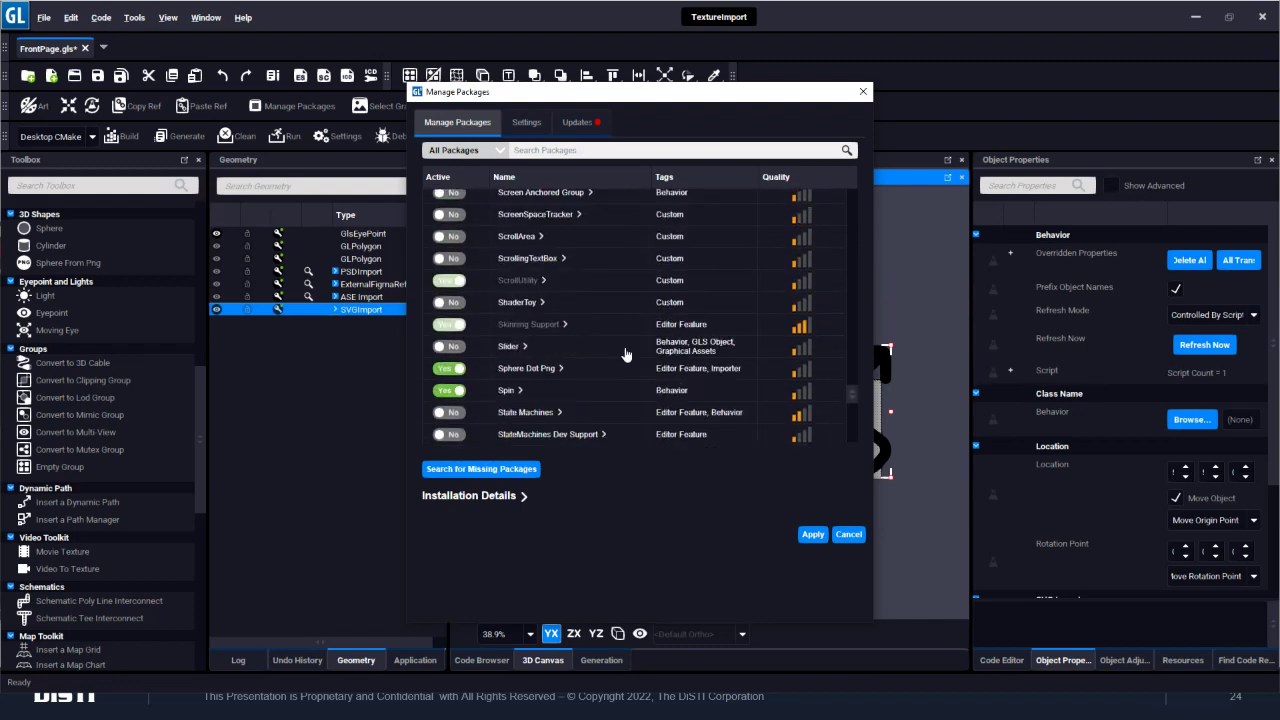
pyautogui.scroll(-2, 556, 286)
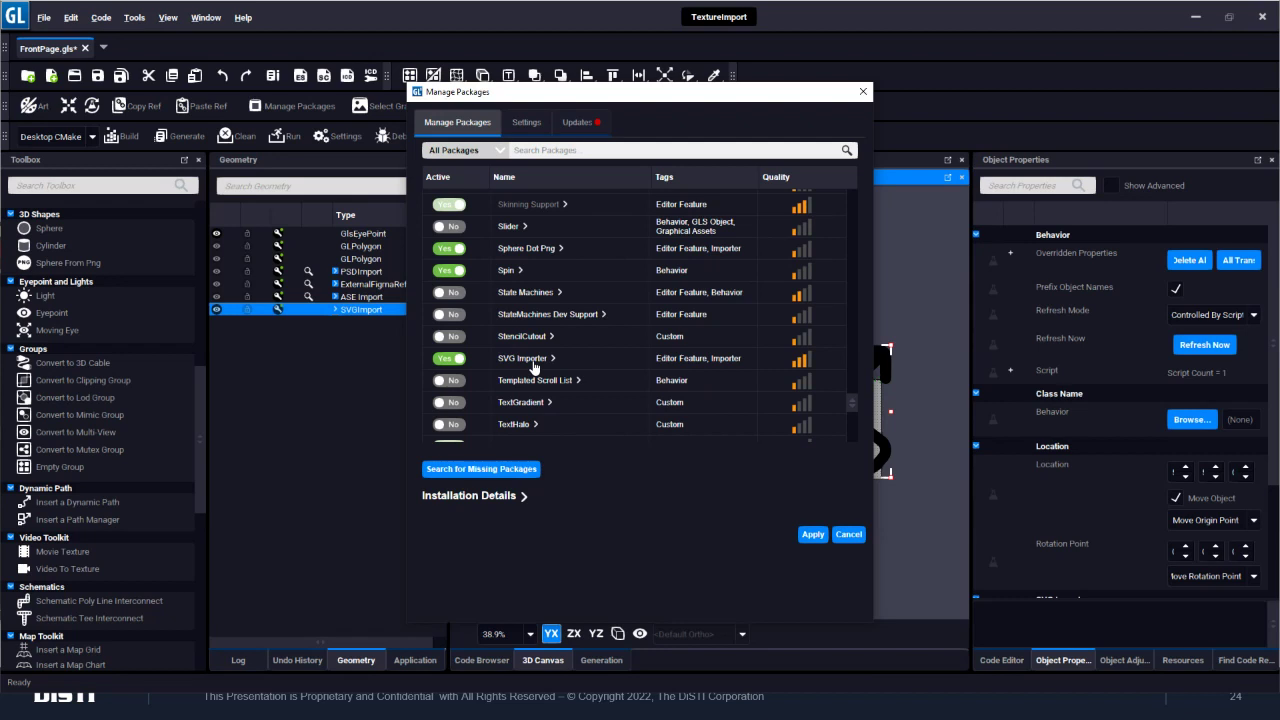
pyautogui.click(863, 91)
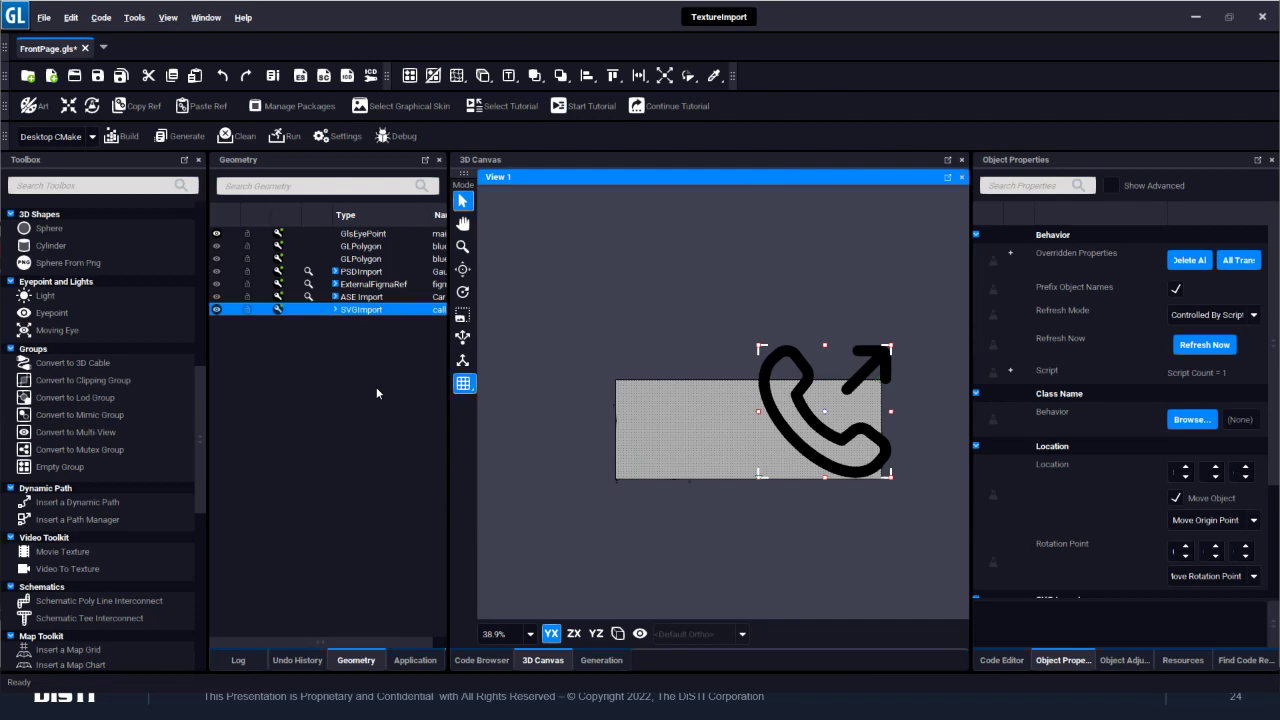
# - Switch to File Explorer and open the project's Packages/SVGImporter/CatalyzerScripts folder in a maximized window
pyautogui.click(37, 108)
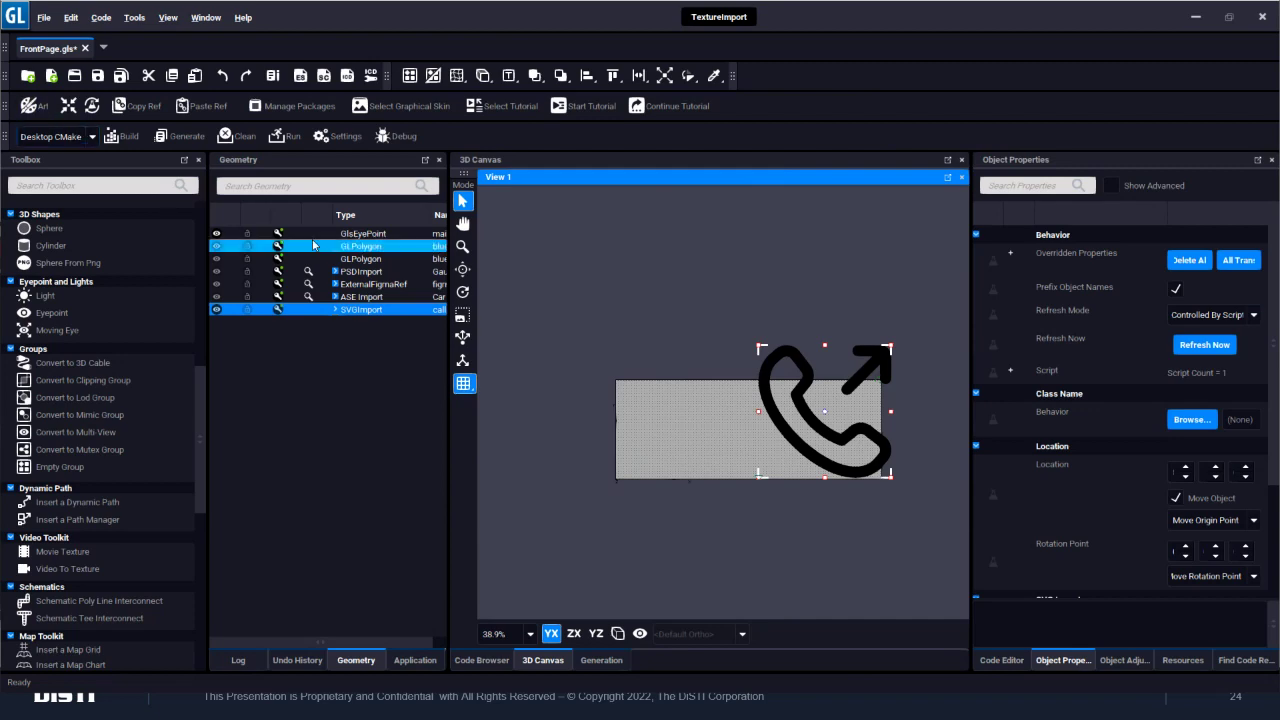
pyautogui.moveTo(261, 233); pyautogui.dragTo(480, 218)
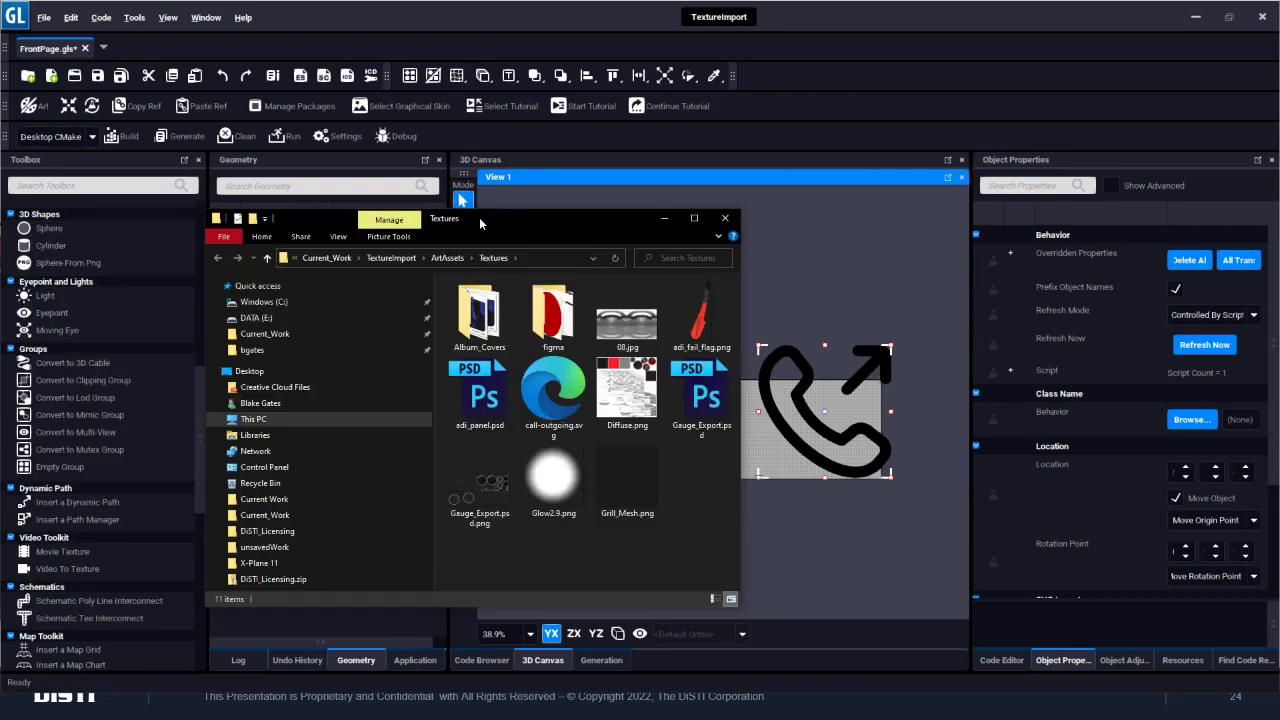
pyautogui.click(400, 256)
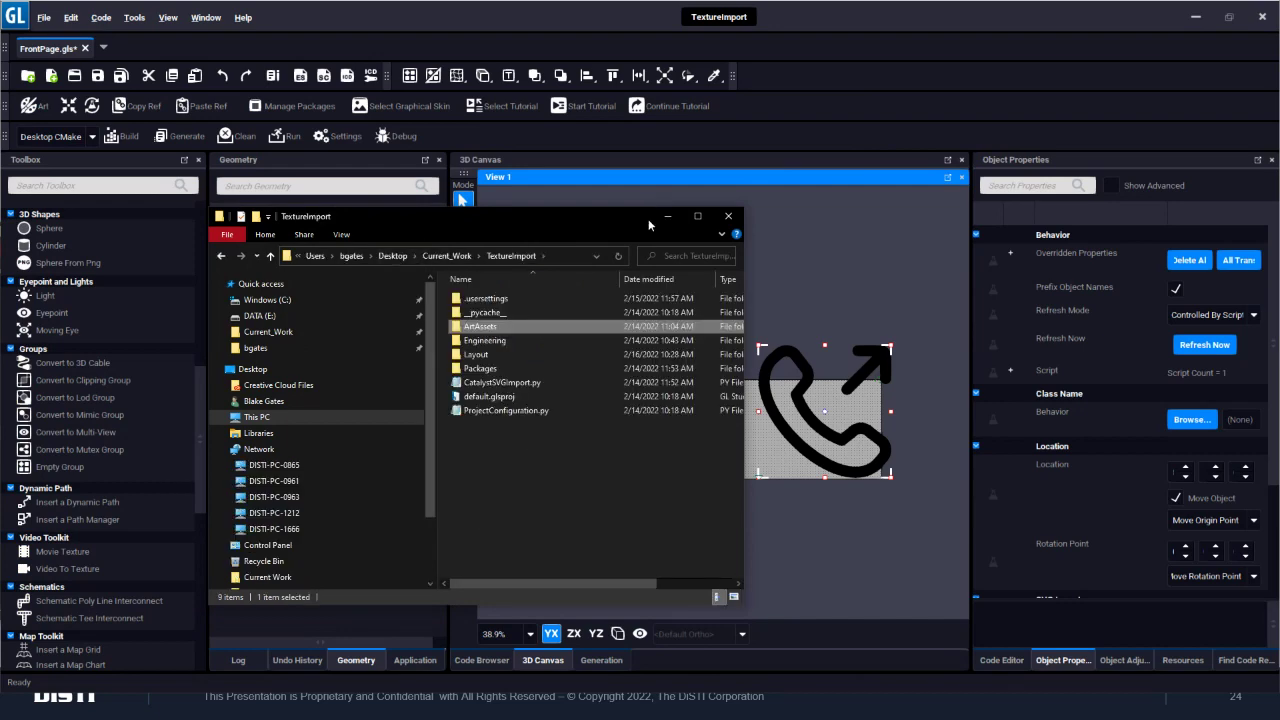
pyautogui.click(697, 216)
pyautogui.doubleClick(265, 161)
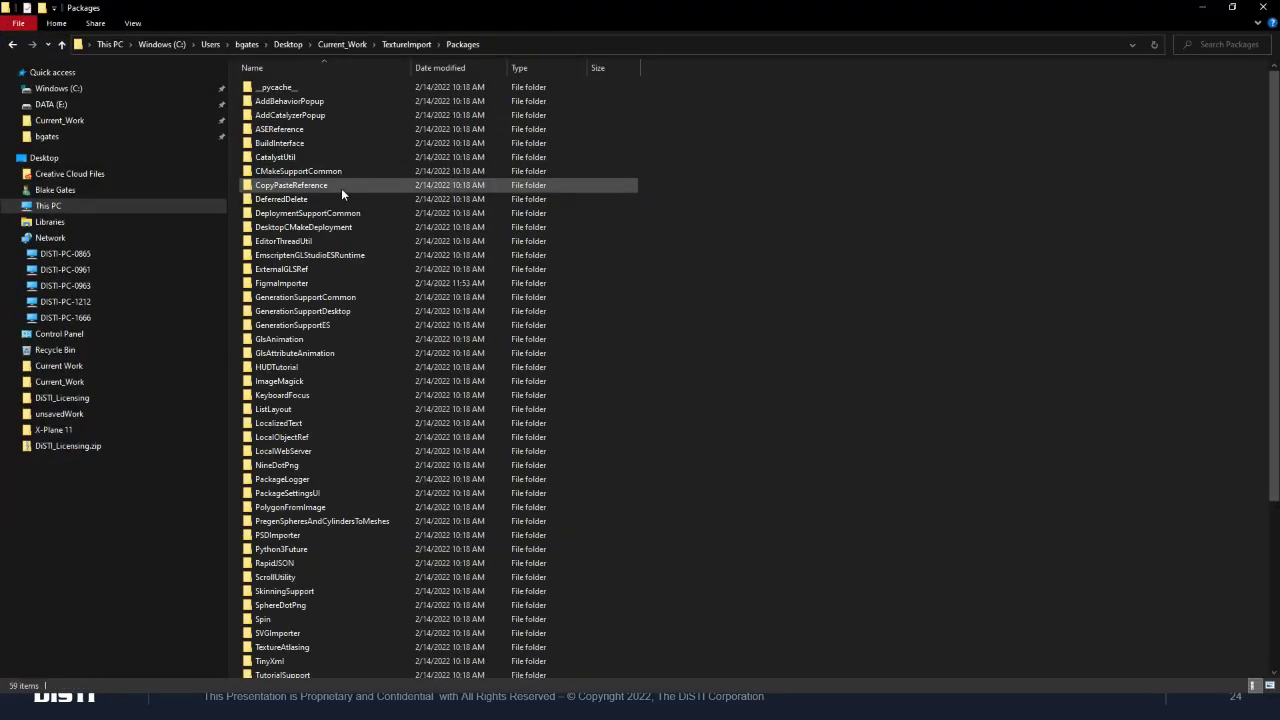
pyautogui.scroll(-5, 629, 280)
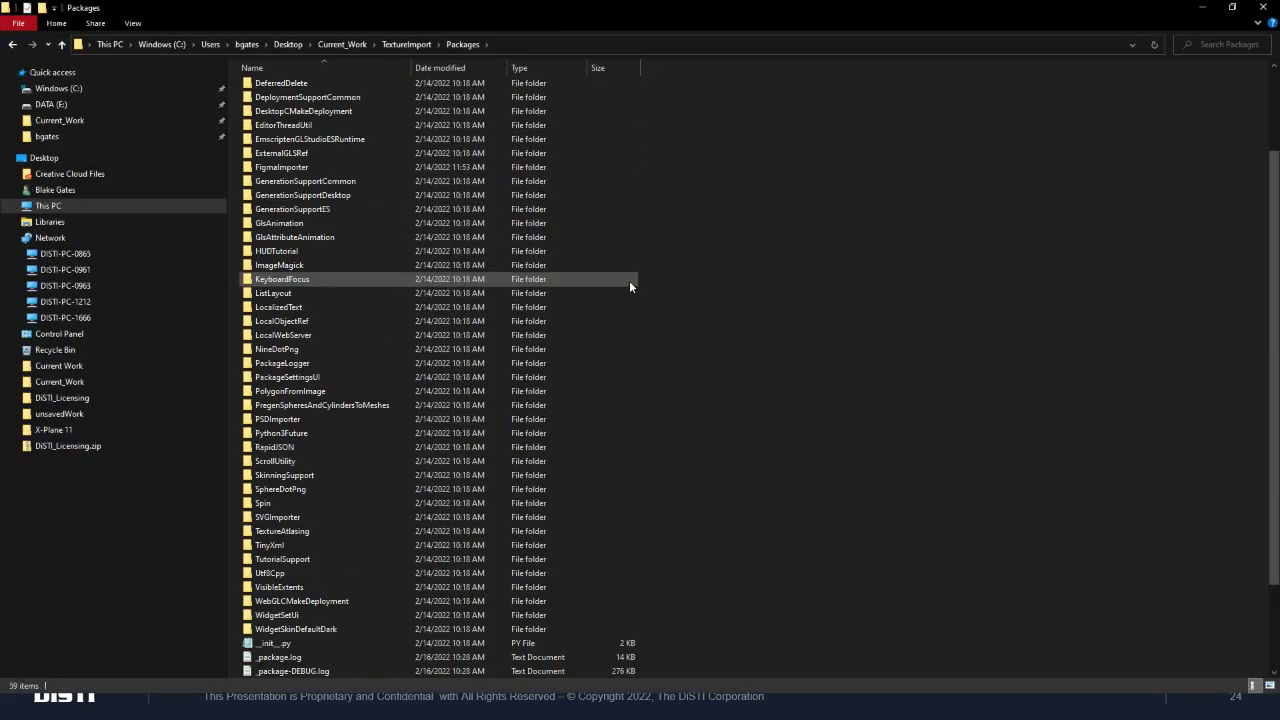
pyautogui.doubleClick(348, 518)
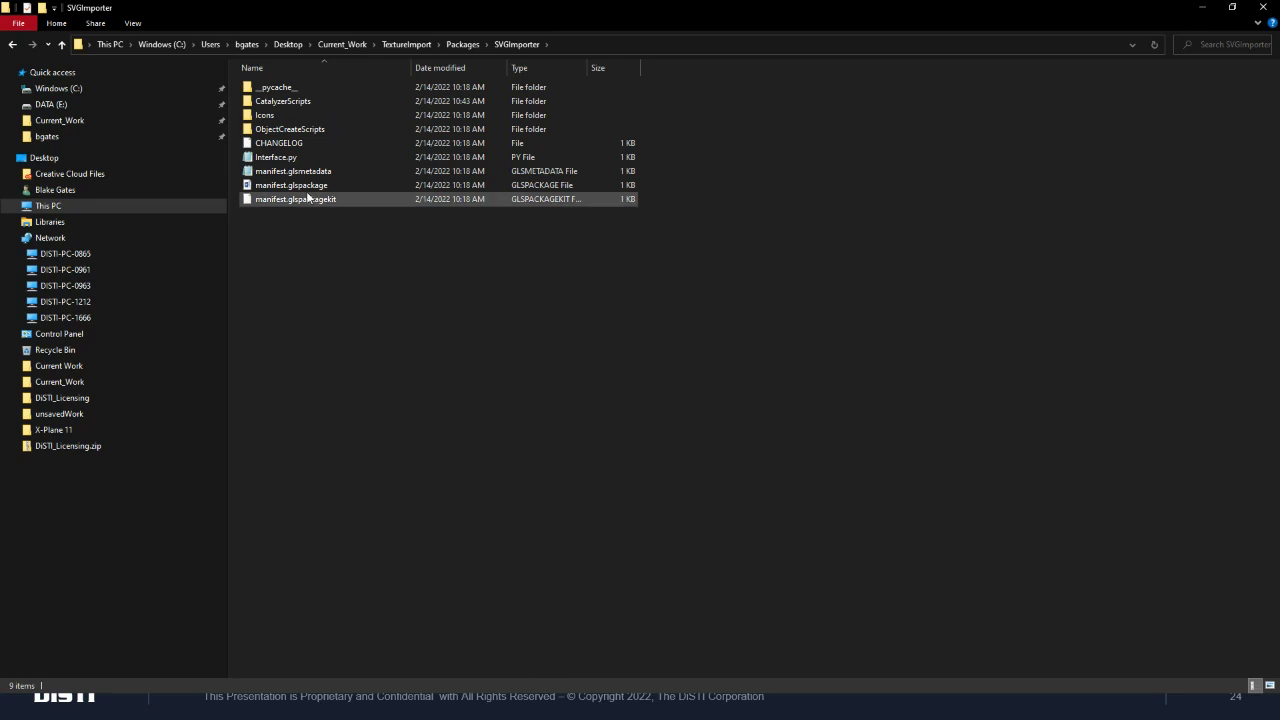
pyautogui.doubleClick(320, 102)
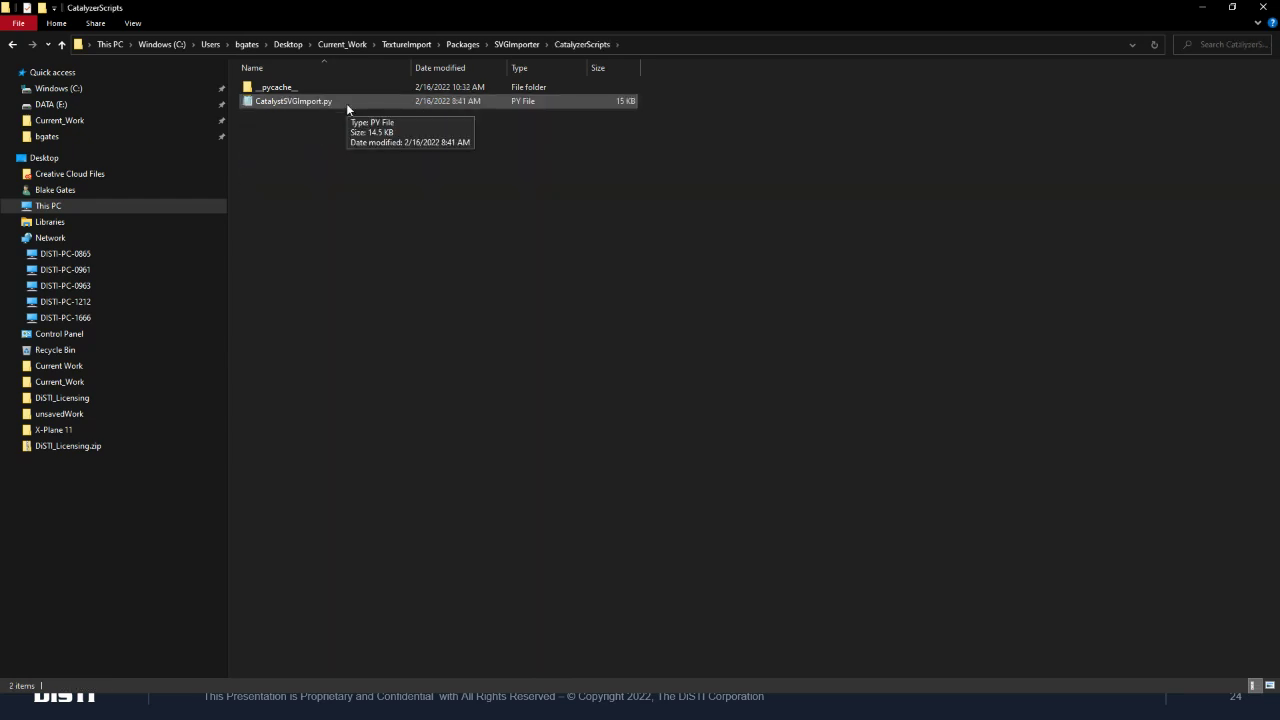
# - Switch to GL Studio, expand the SVG import's Script property and widen Object Properties to read the script path, then narrow it back
pyautogui.hotkey('alt', 'Tab')
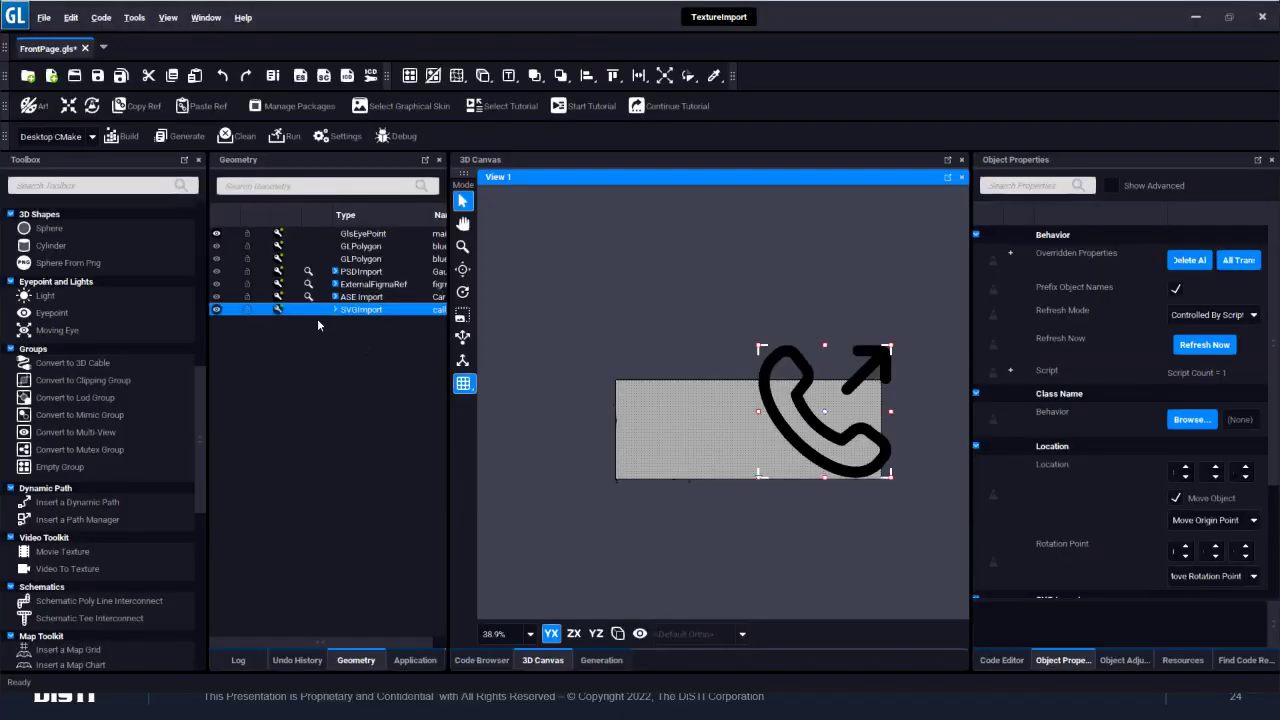
pyautogui.click(1009, 371)
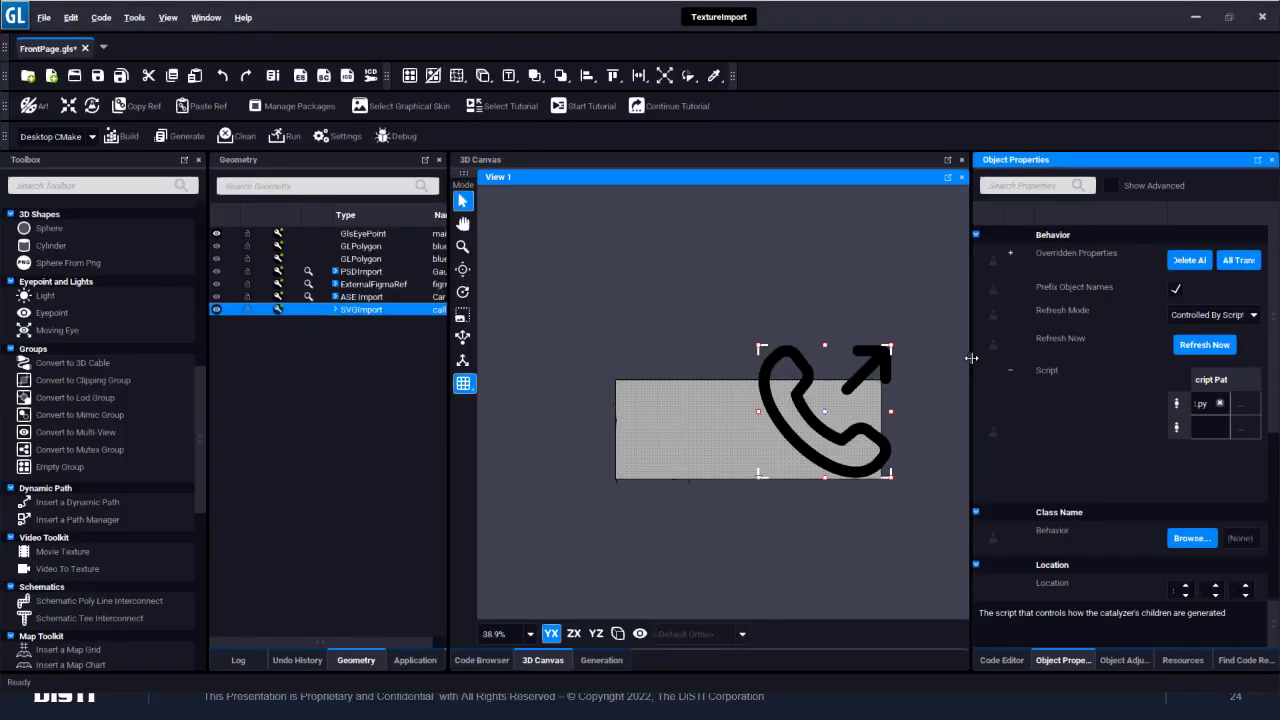
pyautogui.moveTo(971, 358); pyautogui.dragTo(696, 358)
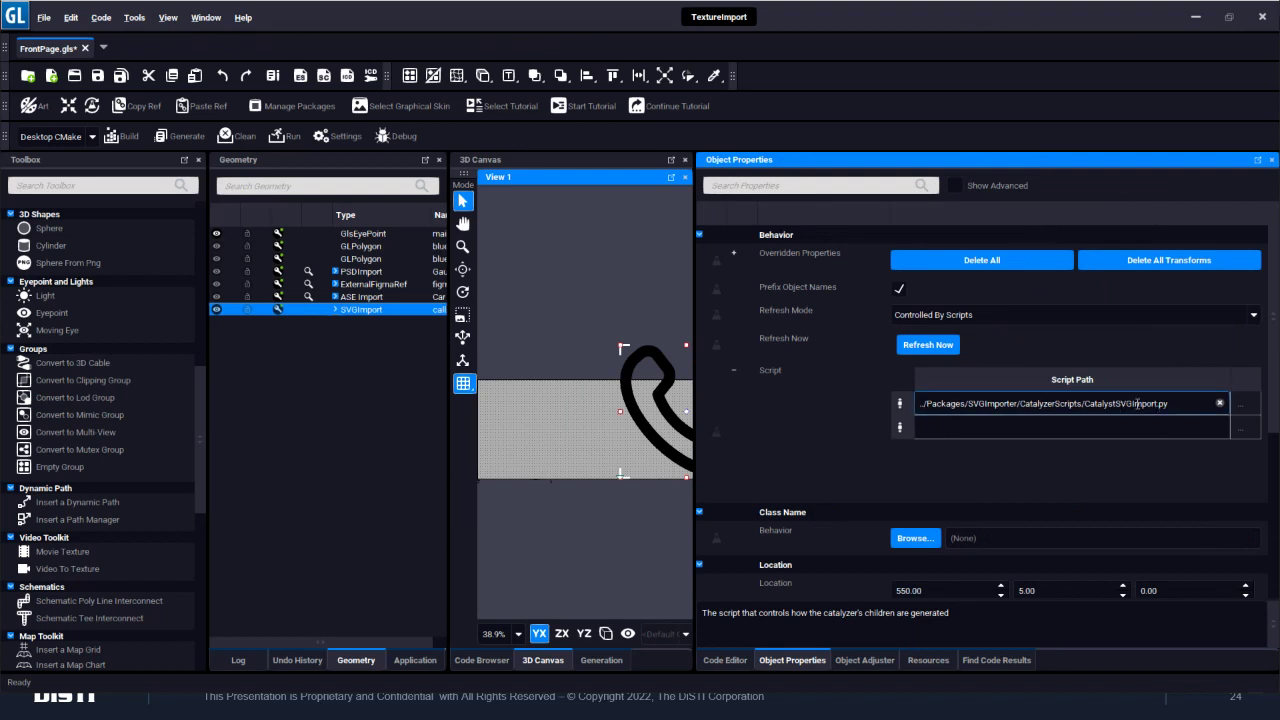
pyautogui.moveTo(1170, 403); pyautogui.dragTo(1087, 404)
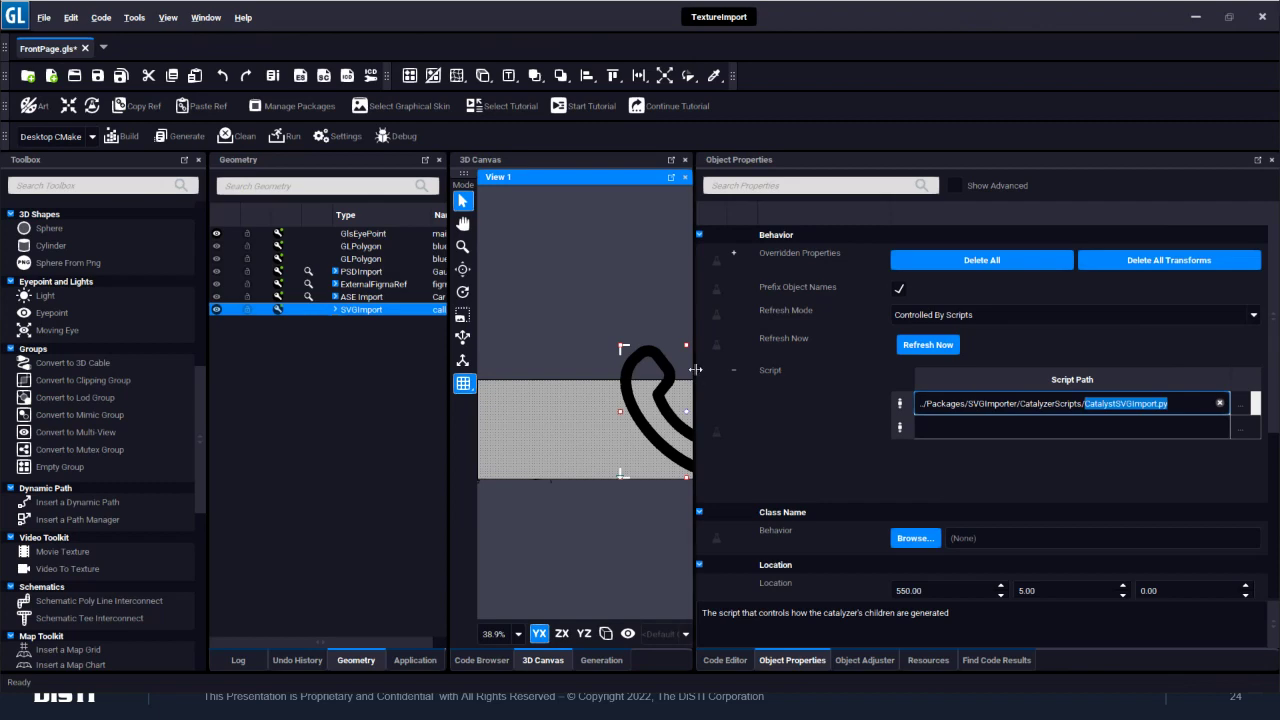
pyautogui.moveTo(695, 370); pyautogui.dragTo(977, 385)
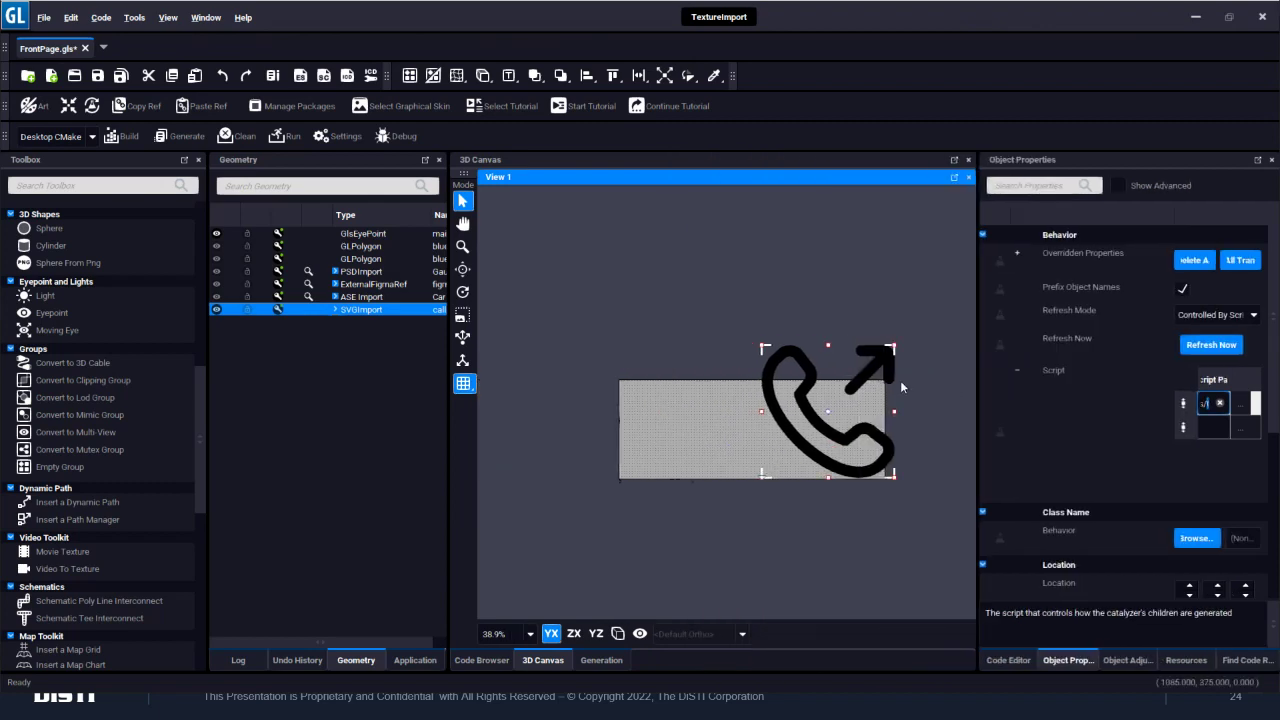
pyautogui.click(690, 359)
# - Switch to File Explorer and select CatalystSVGImport.py in the TextureImport project folder
pyautogui.hotkey('alt', 'Tab')
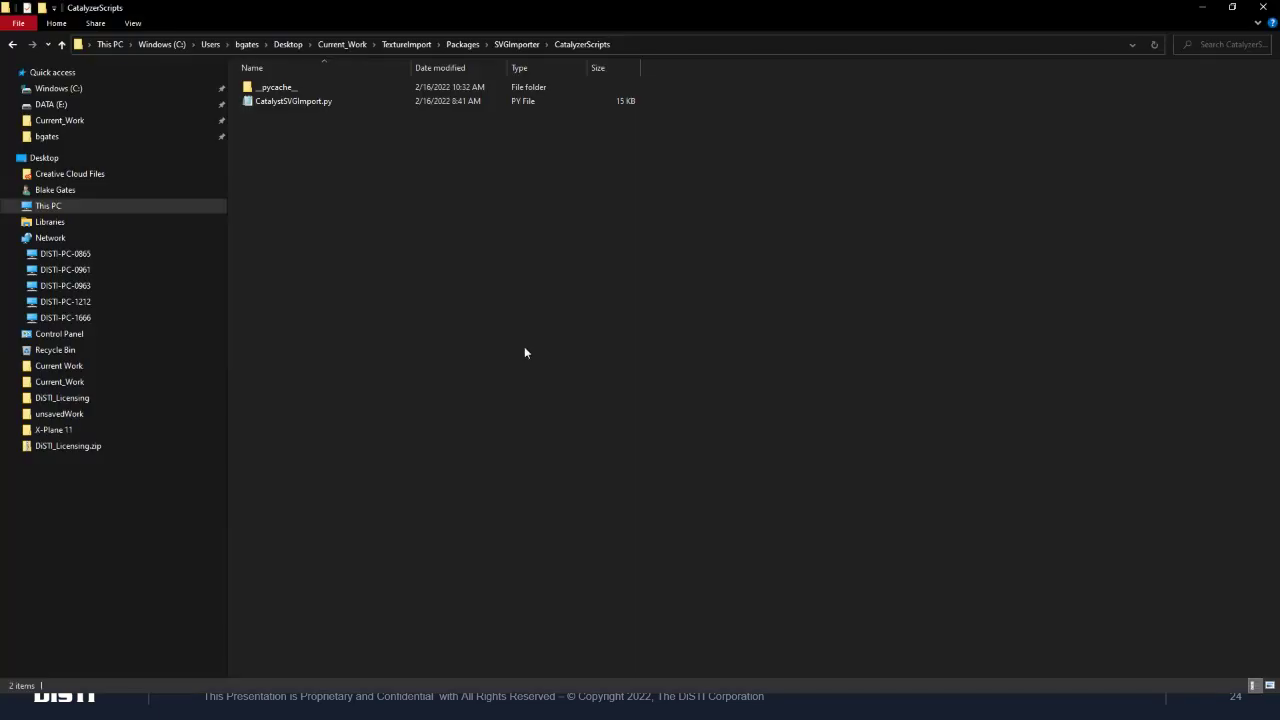
pyautogui.click(350, 48)
pyautogui.doubleClick(346, 227)
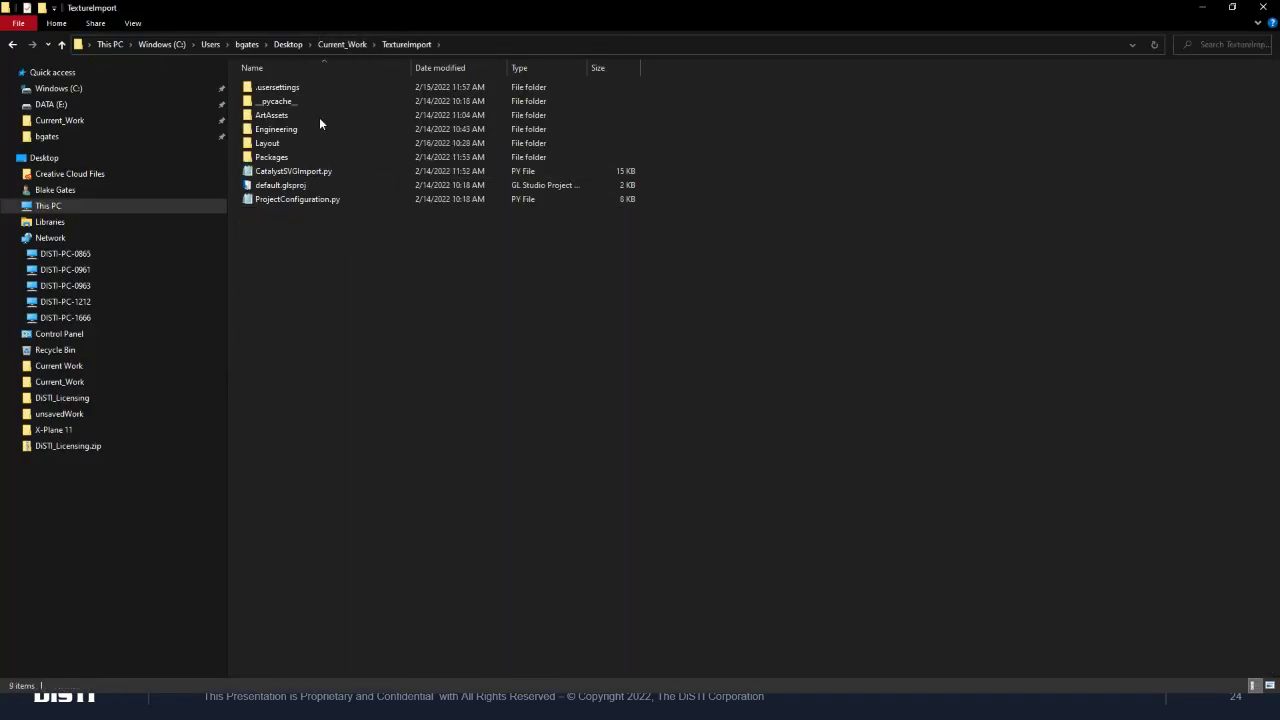
pyautogui.click(330, 172)
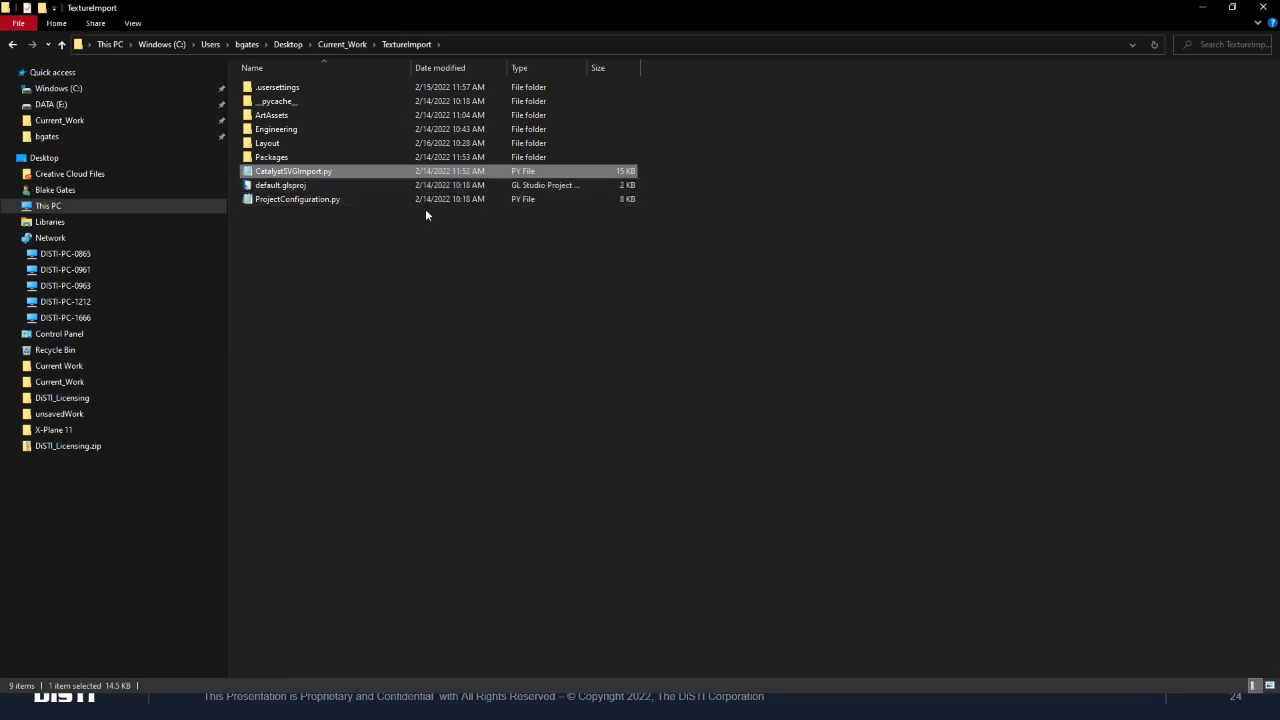
# - Paste the copied CatalystSVGImport.py into the project's Packages/SVGImporter/CatalyzerScripts folder, replacing the existing file
pyautogui.doubleClick(317, 156)
pyautogui.scroll(-5, 400, 250)
pyautogui.scroll(-1, 413, 285)
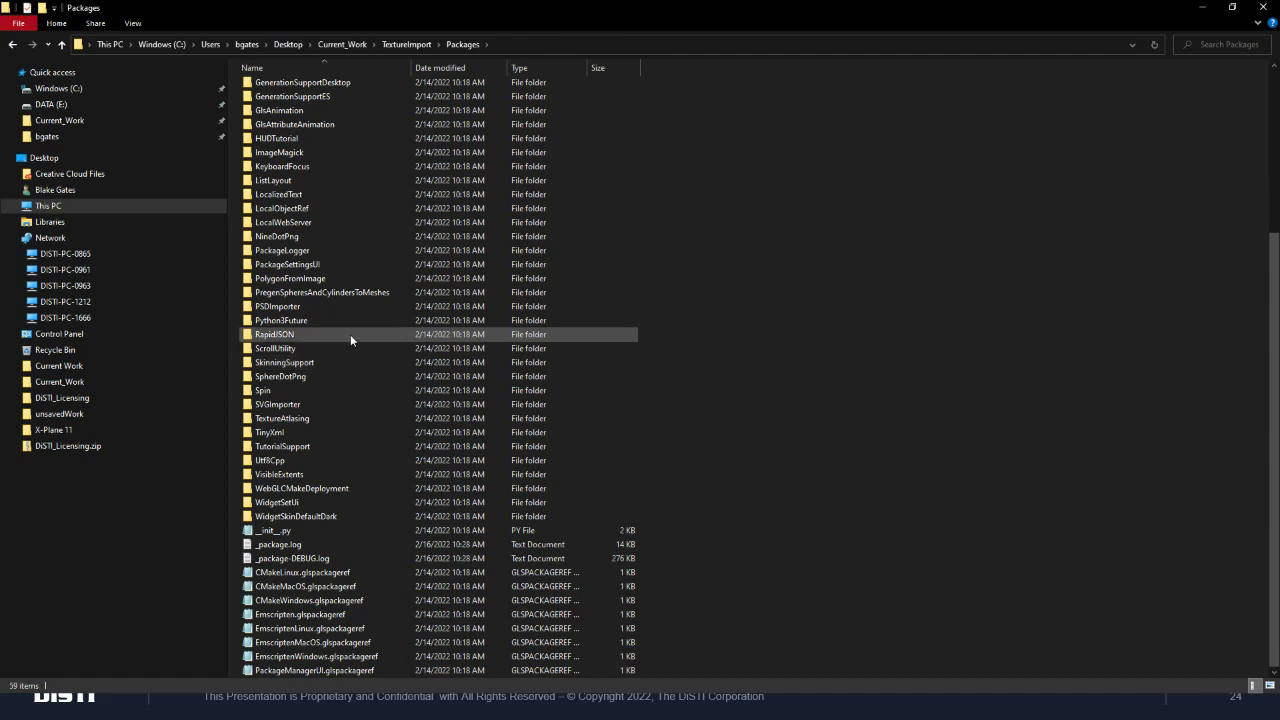
pyautogui.doubleClick(347, 405)
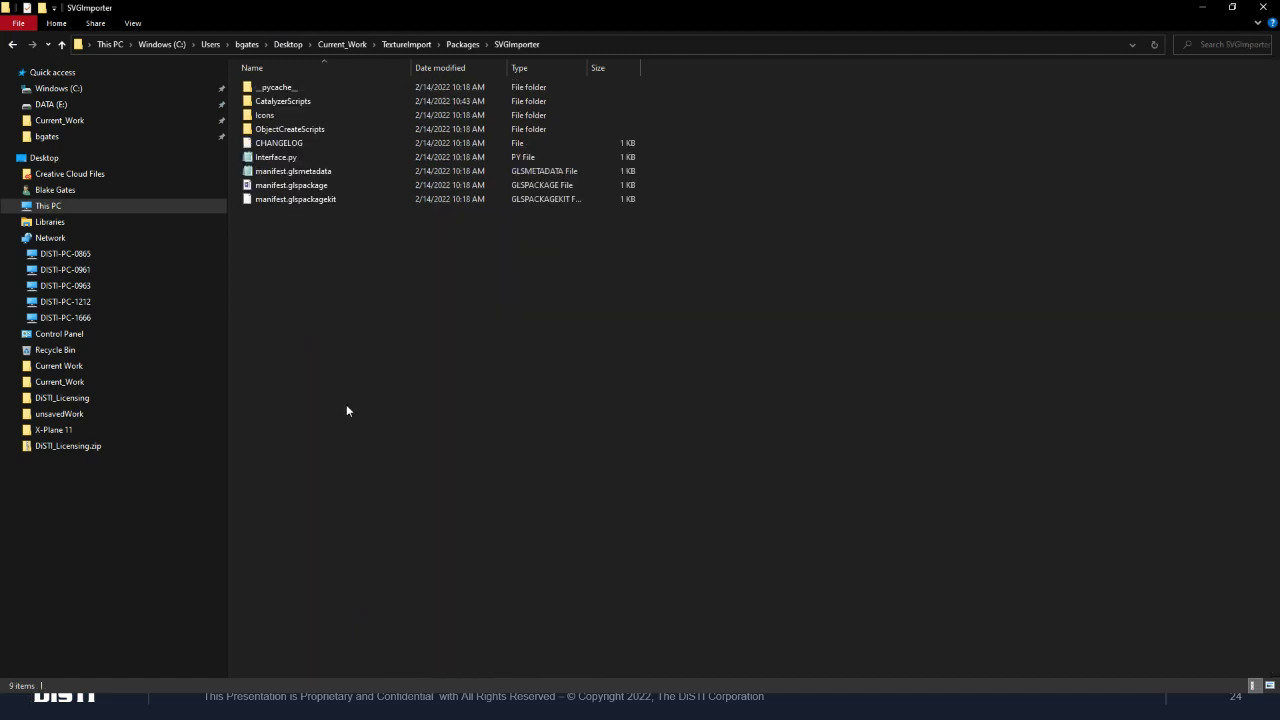
pyautogui.doubleClick(308, 101)
pyautogui.hotkey('ctrl', 'v')
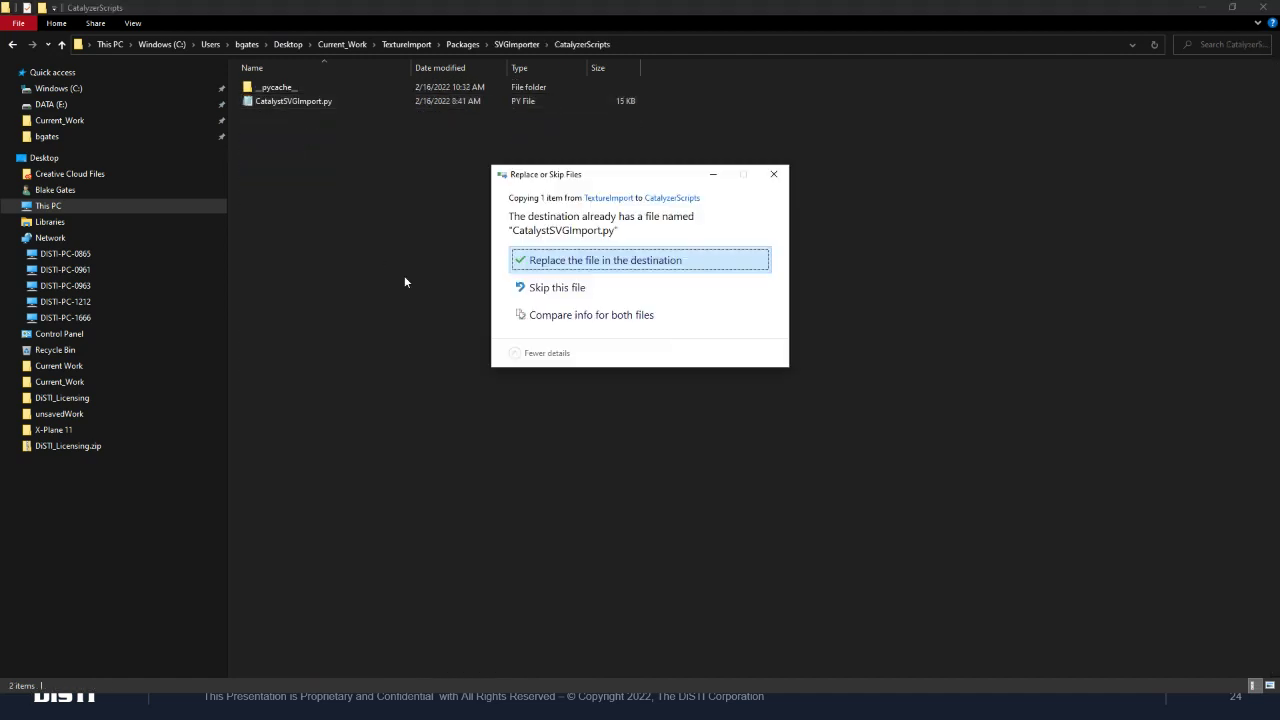
pyautogui.click(578, 257)
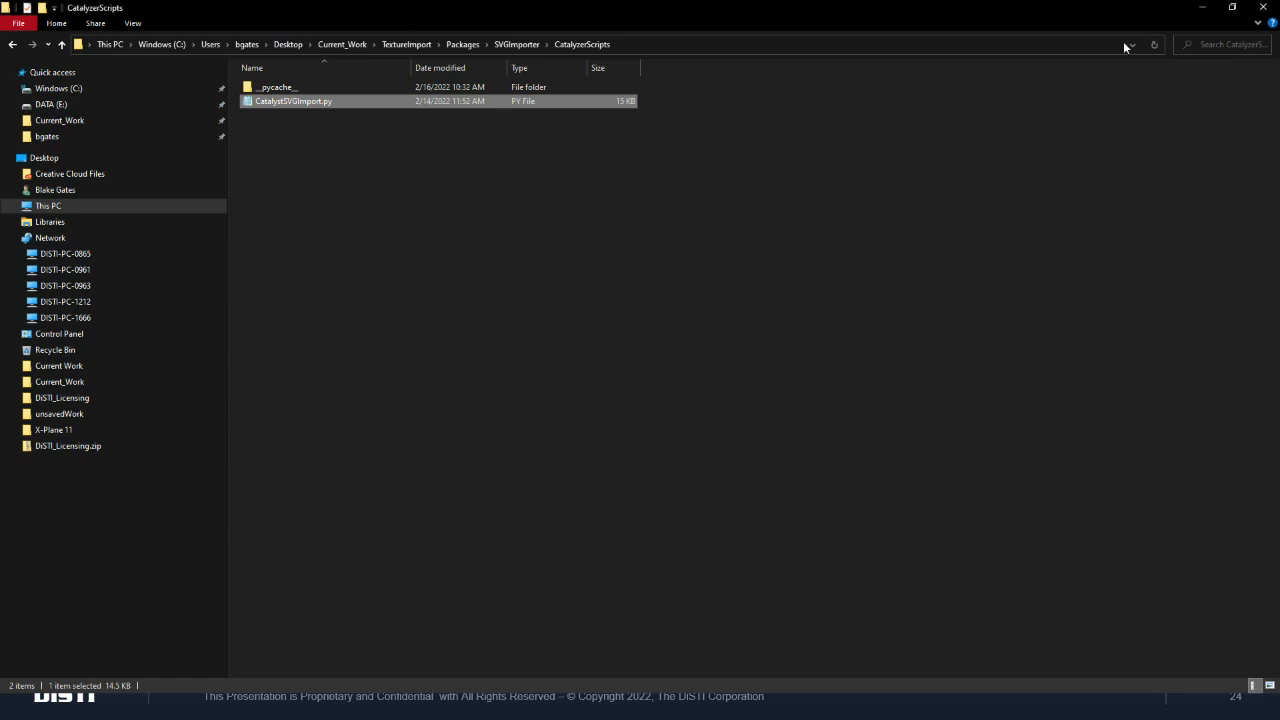
# - Switch to GL Studio and import call-outgoing.svg from the project's Textures folder at the canvas's lower-left corner, keeping the existing SVG import
pyautogui.click(1202, 7)
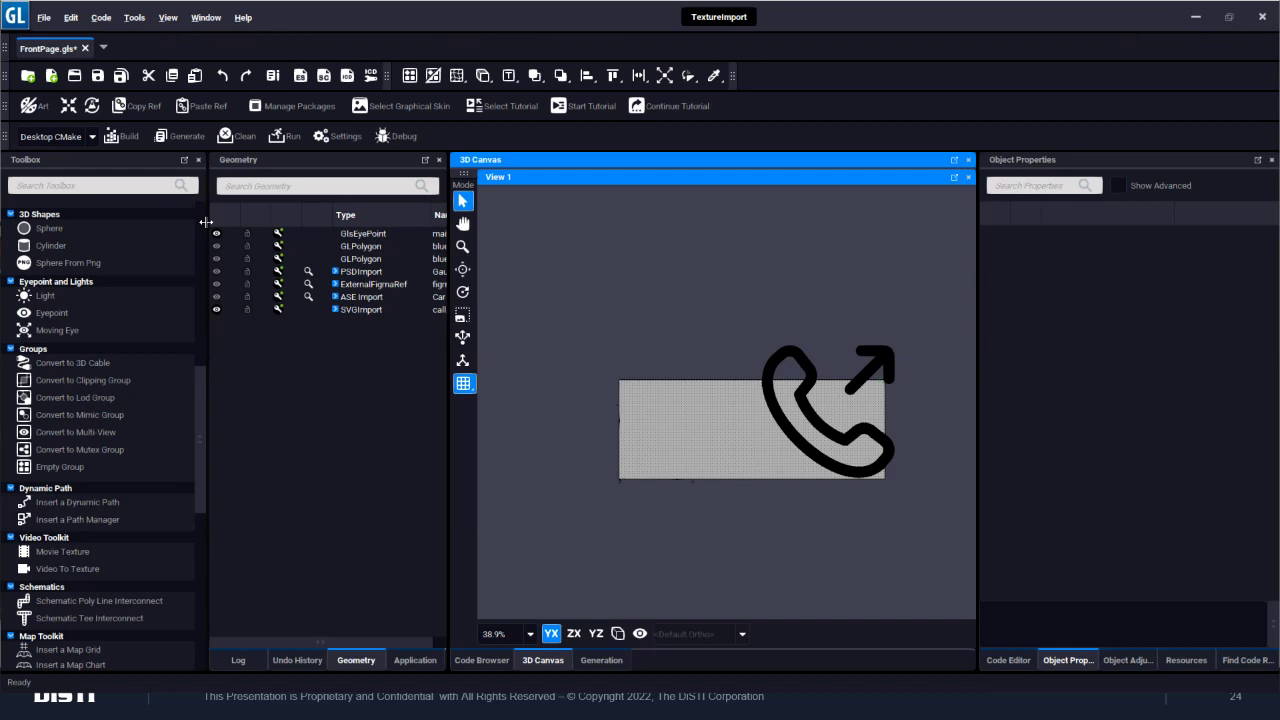
pyautogui.click(43, 113)
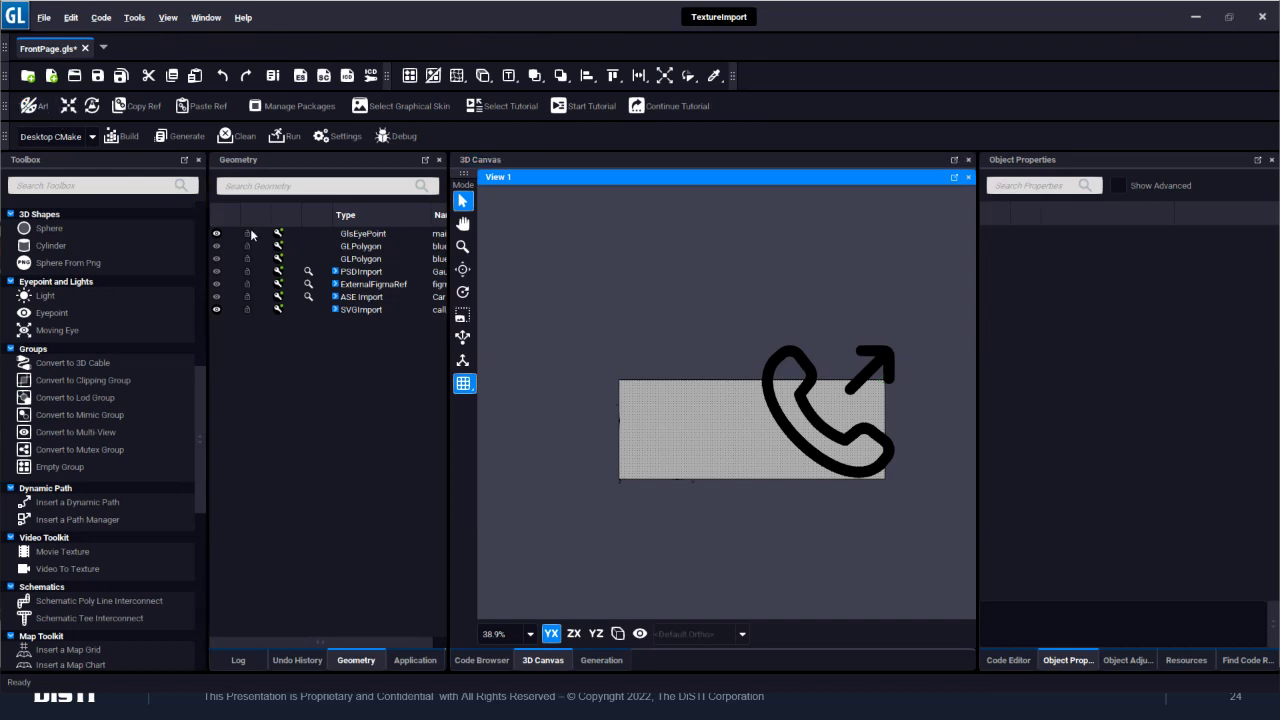
pyautogui.moveTo(498, 245); pyautogui.dragTo(268, 197)
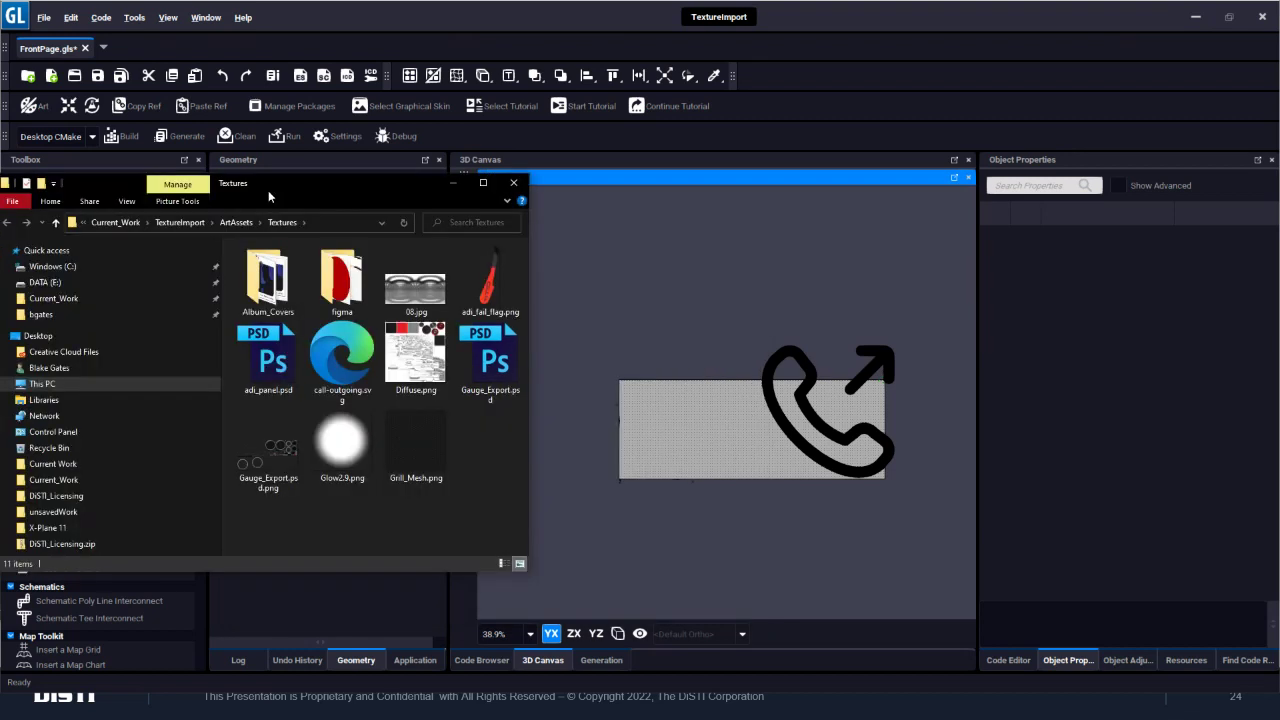
pyautogui.moveTo(342, 355); pyautogui.dragTo(678, 460)
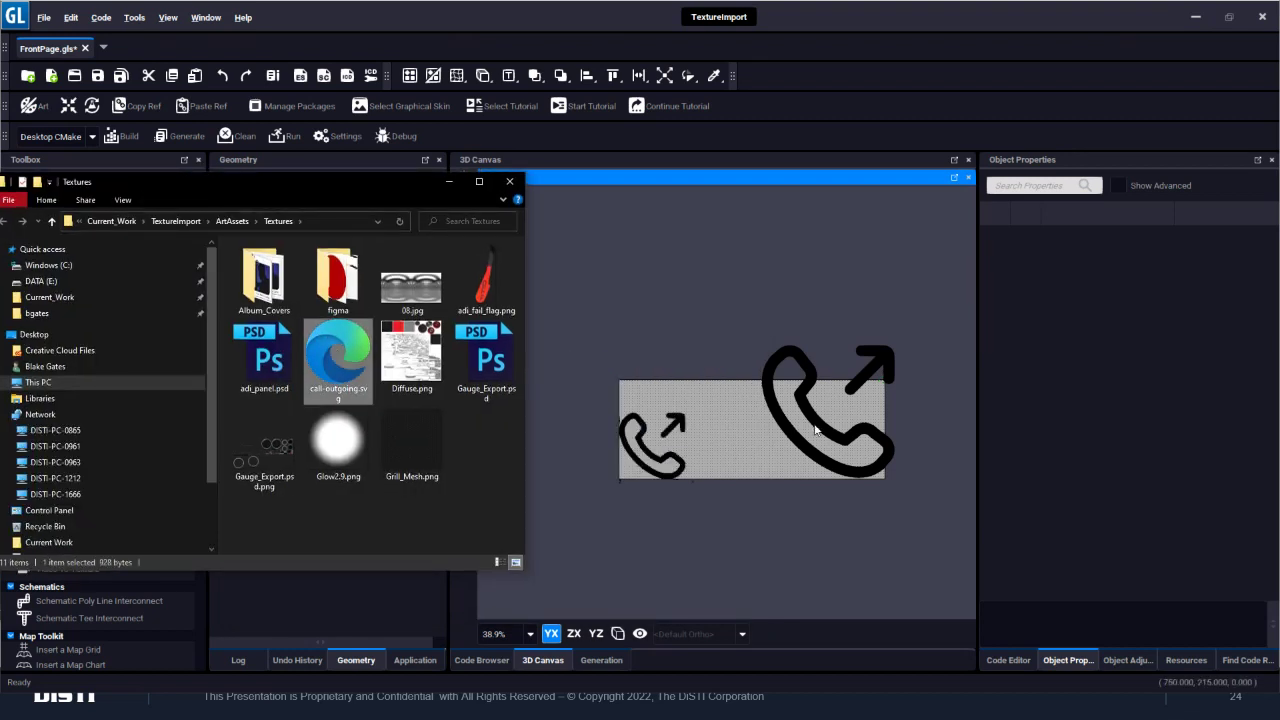
pyautogui.click(449, 181)
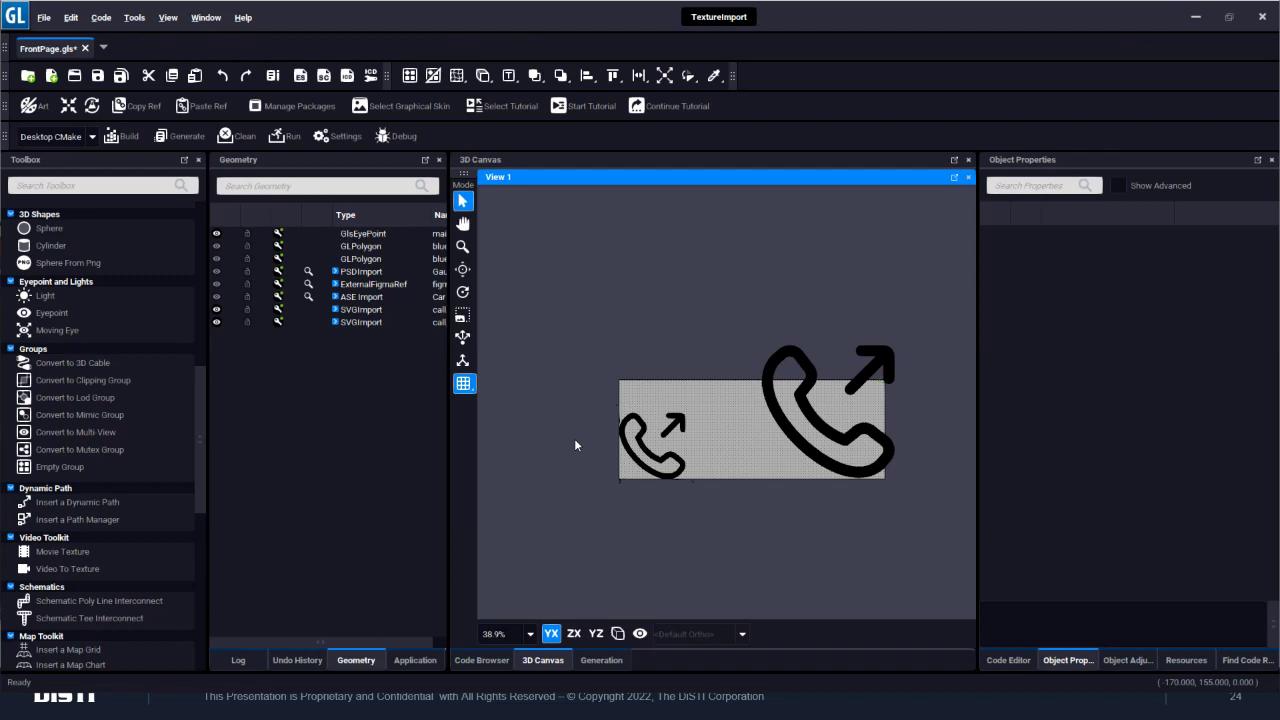
# - Switch to the PowerPoint slide show and advance past the SVG importer documentation to the Python Script Engine slide
pyautogui.hotkey('alt', 'Tab')
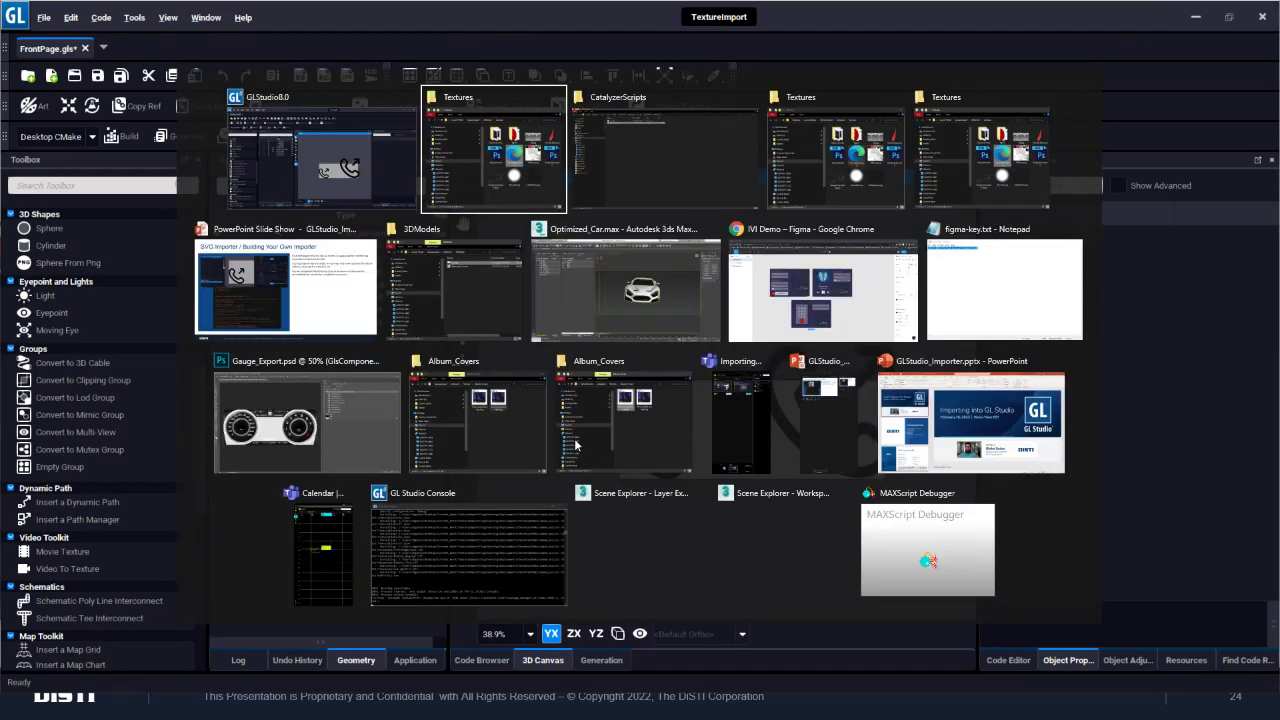
pyautogui.hotkey('alt', 'Tab')
pyautogui.hotkey('alt', 'Tab')
pyautogui.hotkey('alt', 'Tab')
pyautogui.click(285, 285)
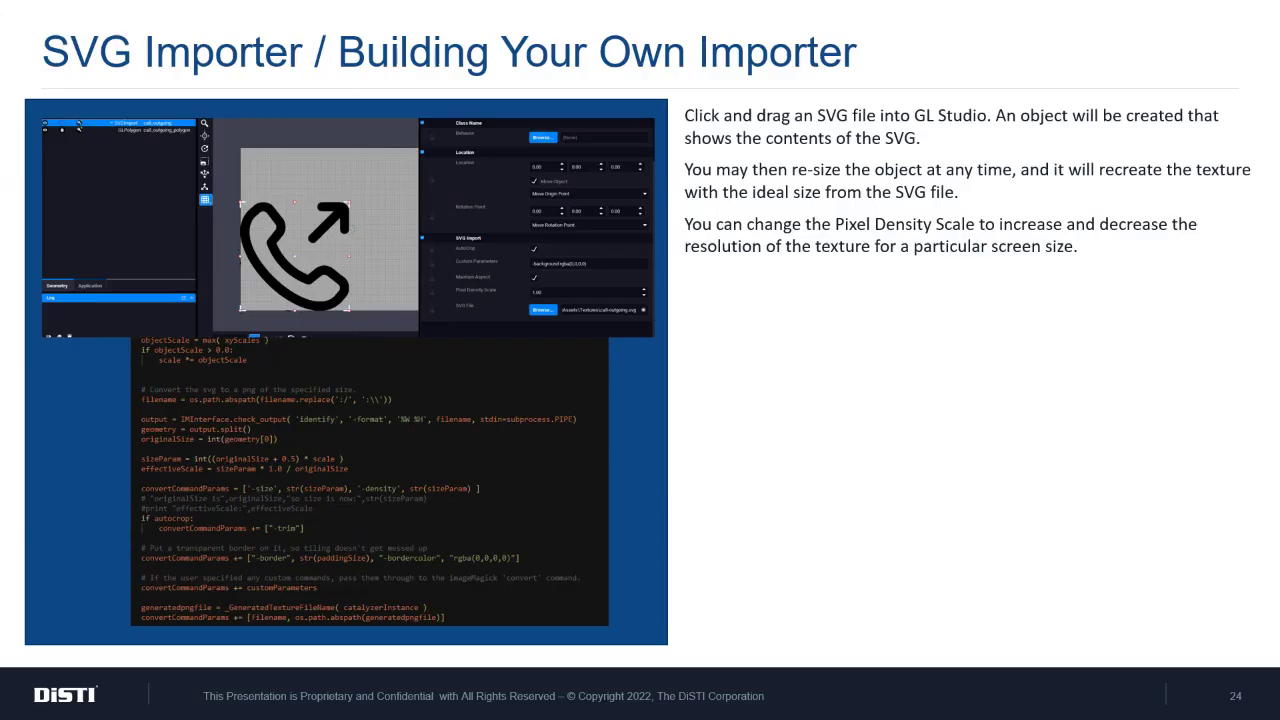
pyautogui.press('Right')
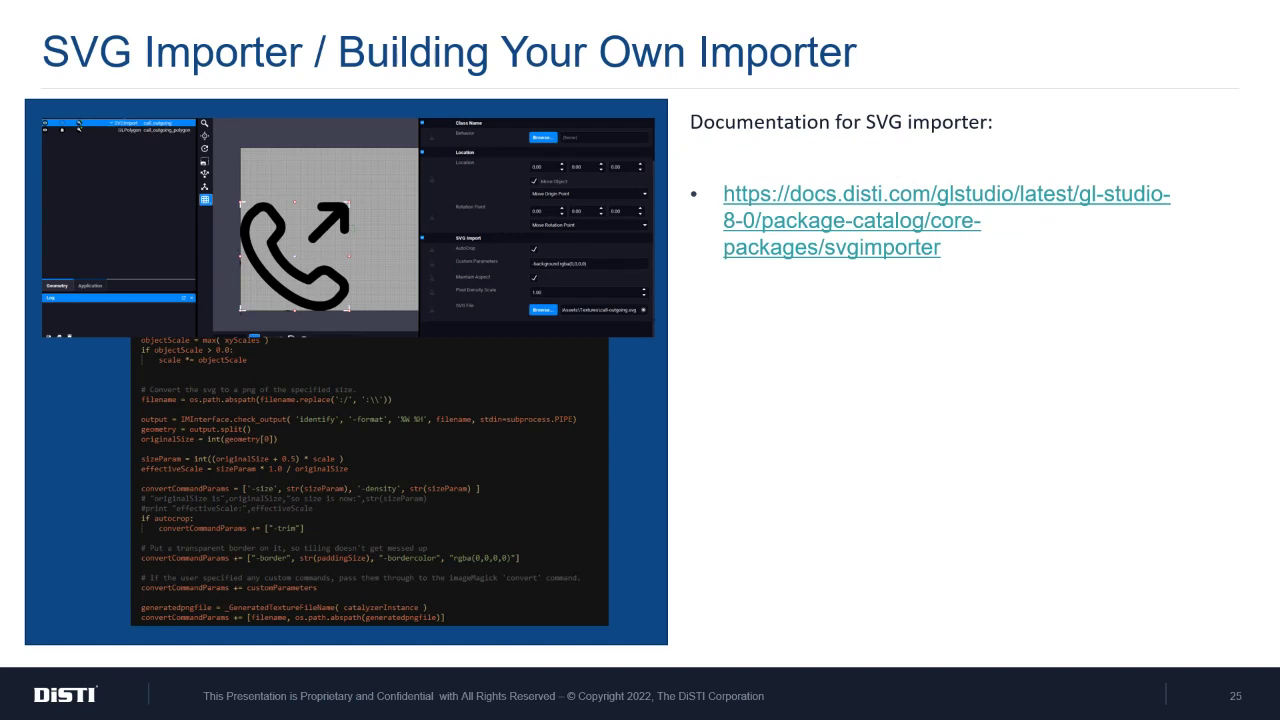
pyautogui.press('Right')
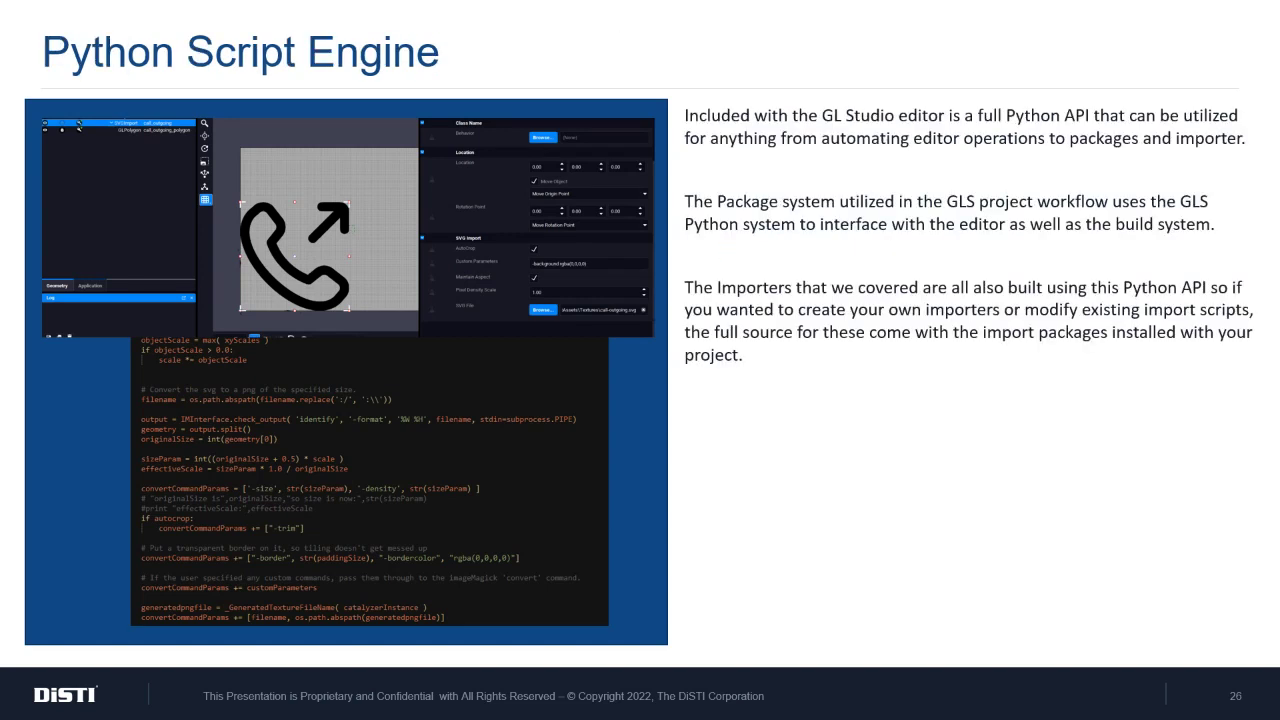